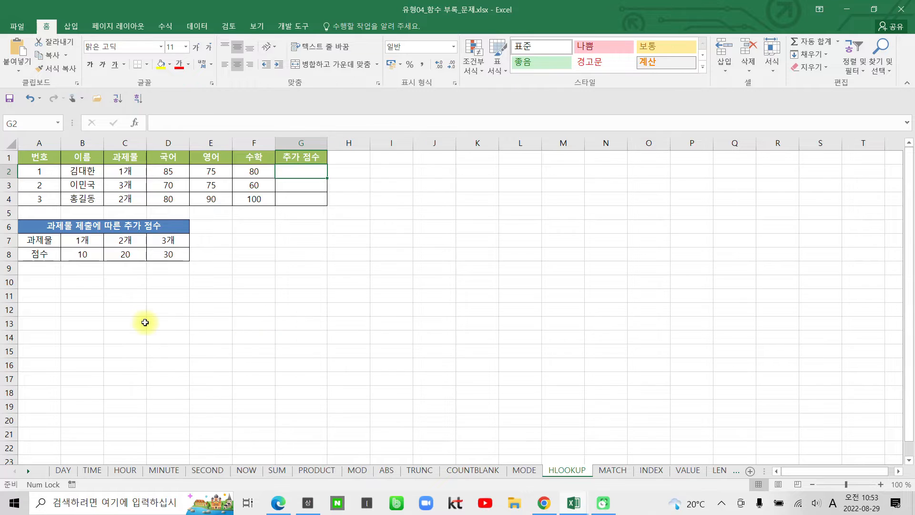
ctrl+scroll(128, 321, up, 6)
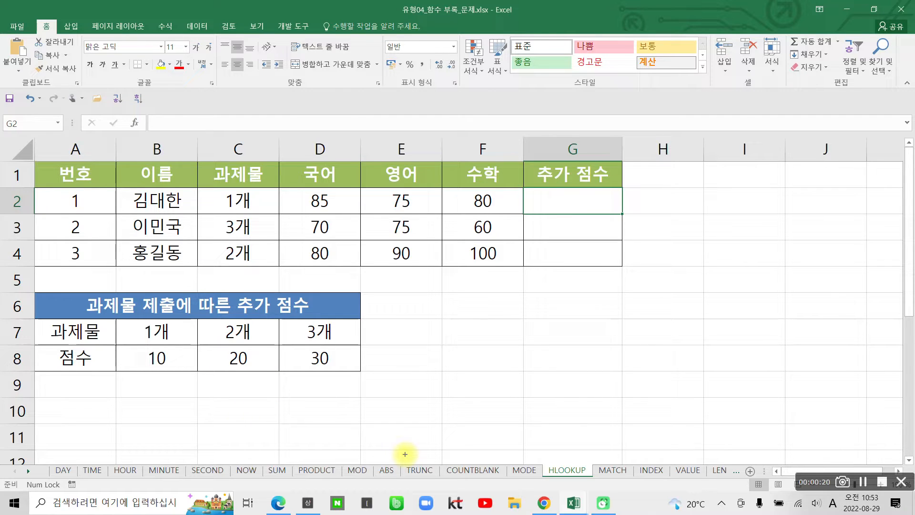
drag(622, 359, 618, 433)
mouse_move(624, 296)
mouse_down()
mouse_move(786, 369)
mouse_move(789, 465)
mouse_up()
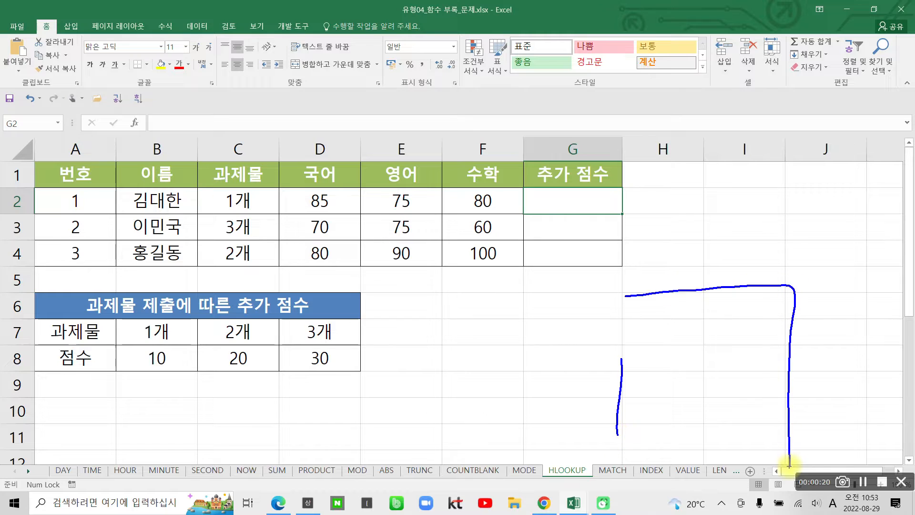
mouse_move(671, 308)
mouse_down()
mouse_move(662, 347)
mouse_move(683, 353)
mouse_up()
drag(655, 366, 644, 382)
mouse_move(663, 367)
mouse_down()
mouse_move(656, 397)
mouse_move(686, 387)
mouse_move(660, 409)
mouse_up()
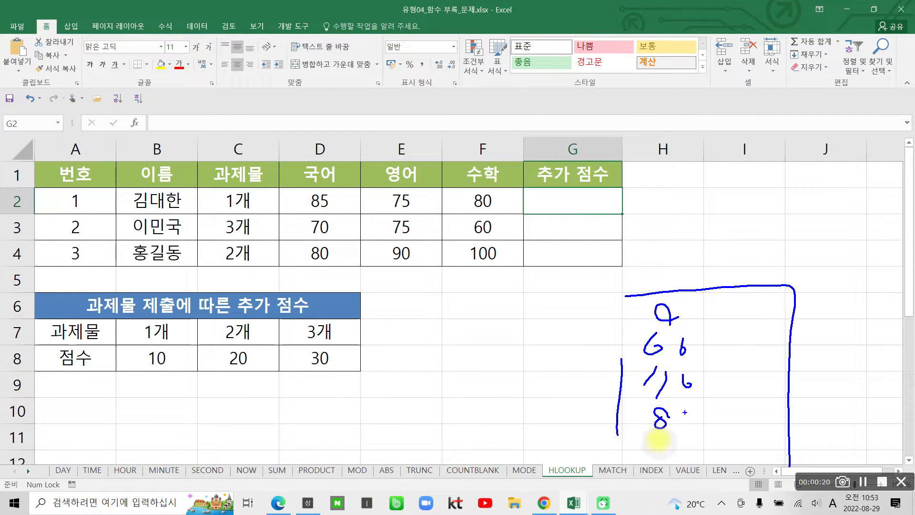
drag(730, 299, 737, 315)
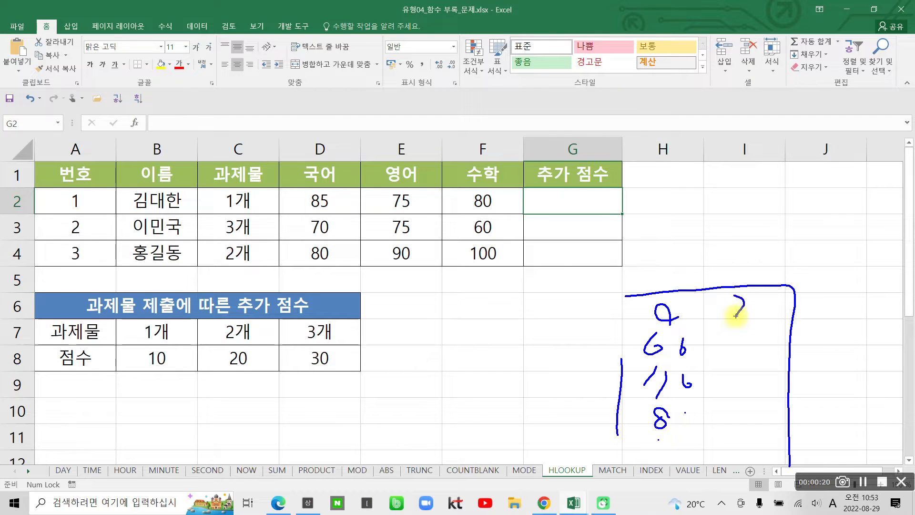
drag(760, 284, 761, 317)
drag(761, 307, 777, 307)
drag(731, 347, 745, 353)
drag(760, 321, 761, 348)
mouse_move(782, 330)
mouse_down()
mouse_move(762, 346)
mouse_move(769, 357)
mouse_move(744, 398)
mouse_move(764, 391)
mouse_move(737, 455)
mouse_move(754, 458)
mouse_up()
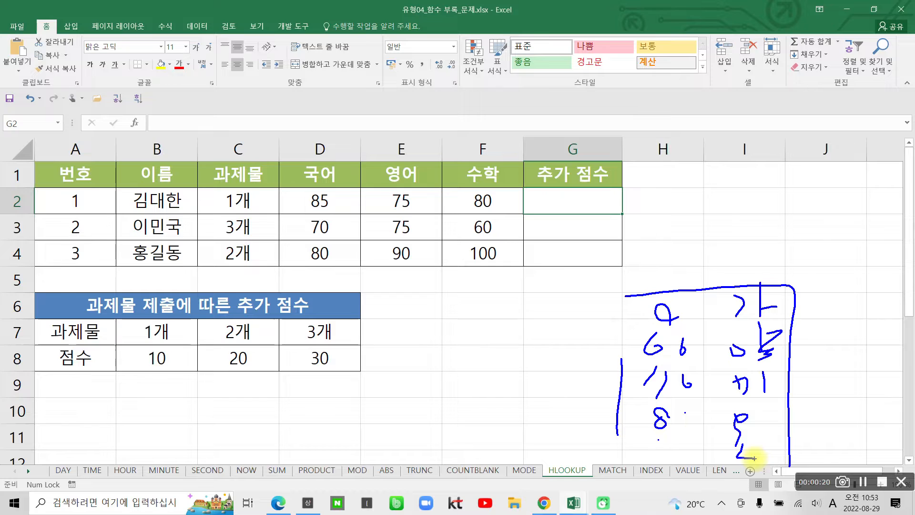
mouse_move(829, 283)
mouse_down()
mouse_move(816, 421)
mouse_move(805, 419)
mouse_move(816, 448)
mouse_up()
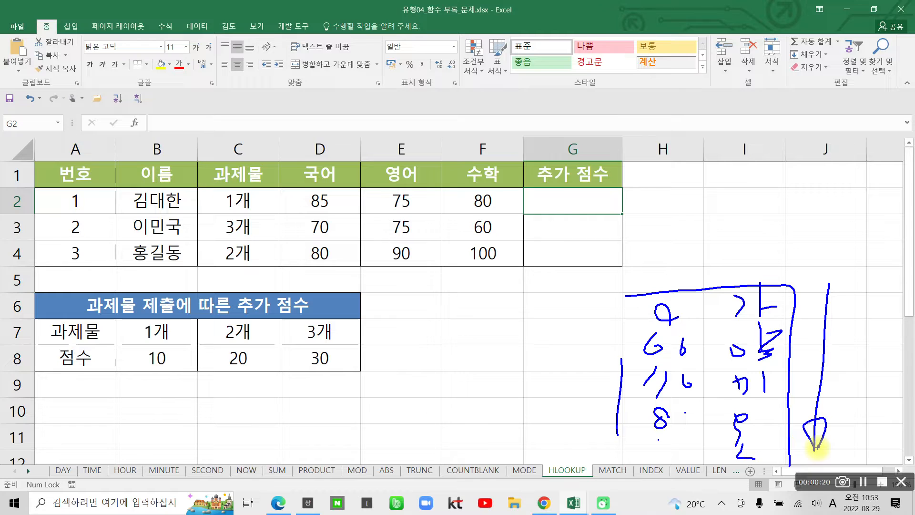
mouse_move(258, 210)
mouse_down()
mouse_move(207, 190)
mouse_move(261, 201)
mouse_up()
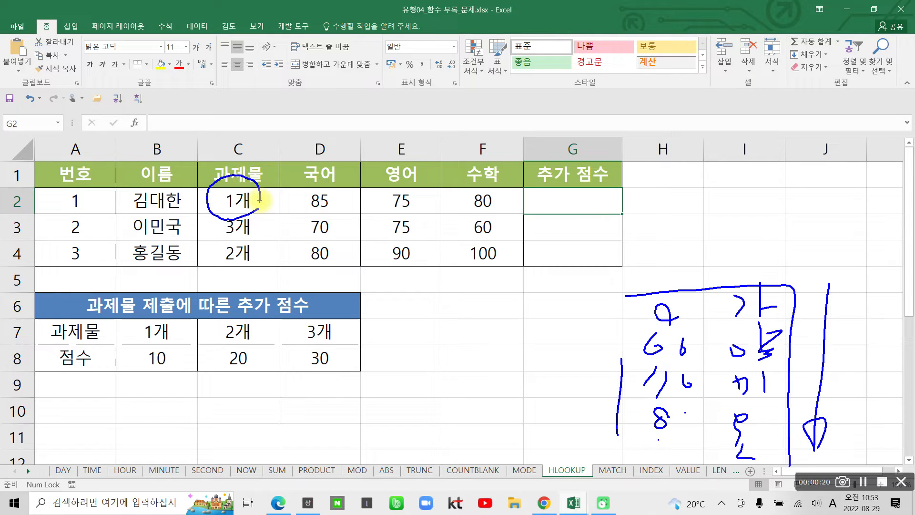
mouse_move(163, 350)
mouse_down()
mouse_move(143, 367)
mouse_move(180, 377)
mouse_up()
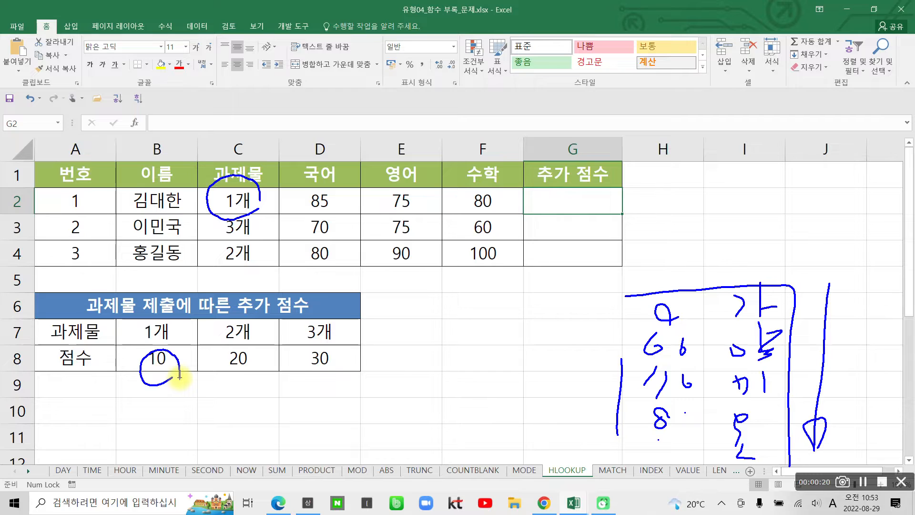
drag(243, 315, 260, 329)
drag(241, 245, 252, 269)
mouse_move(247, 351)
mouse_down()
mouse_move(243, 384)
mouse_move(258, 383)
mouse_up()
mouse_move(248, 217)
mouse_down()
mouse_move(215, 236)
mouse_move(249, 240)
mouse_up()
drag(328, 366, 340, 385)
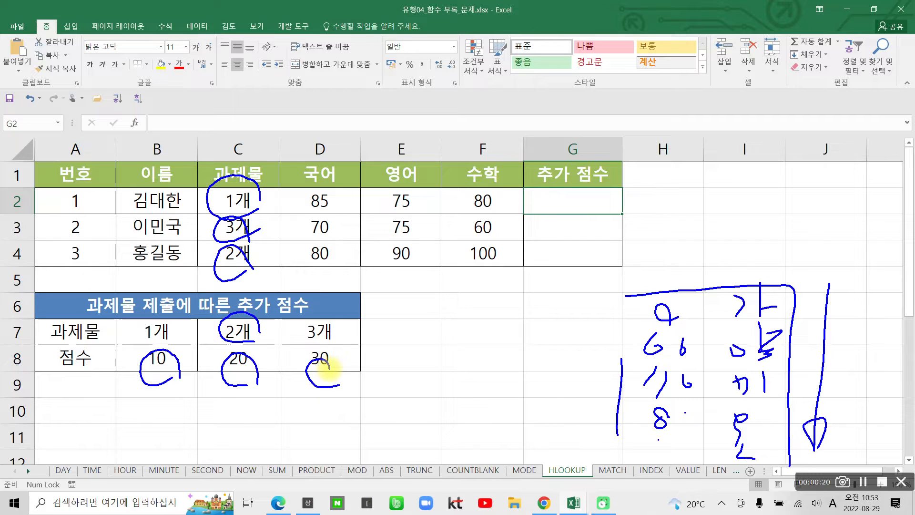
mouse_move(117, 315)
mouse_down()
mouse_move(405, 314)
mouse_move(405, 302)
mouse_move(392, 326)
mouse_up()
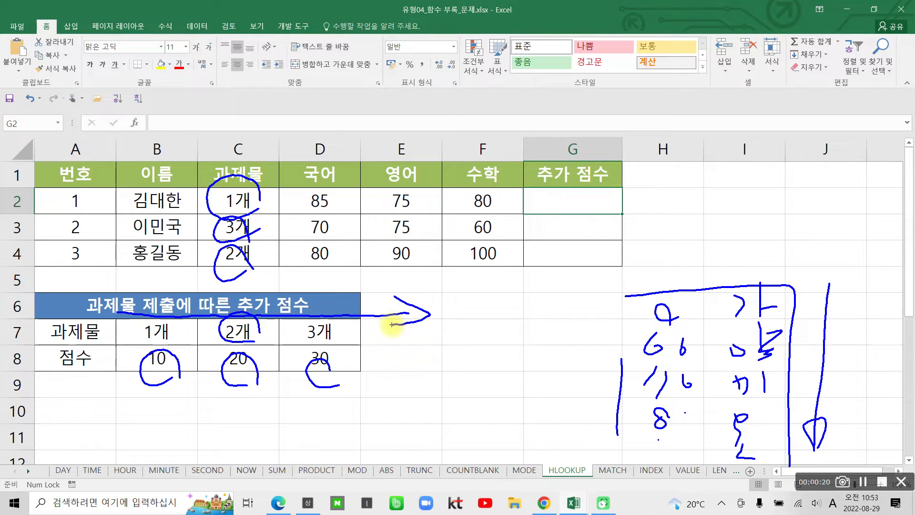
drag(838, 258, 828, 436)
mouse_move(834, 271)
mouse_down()
mouse_move(830, 455)
mouse_move(803, 423)
mouse_move(839, 452)
mouse_up()
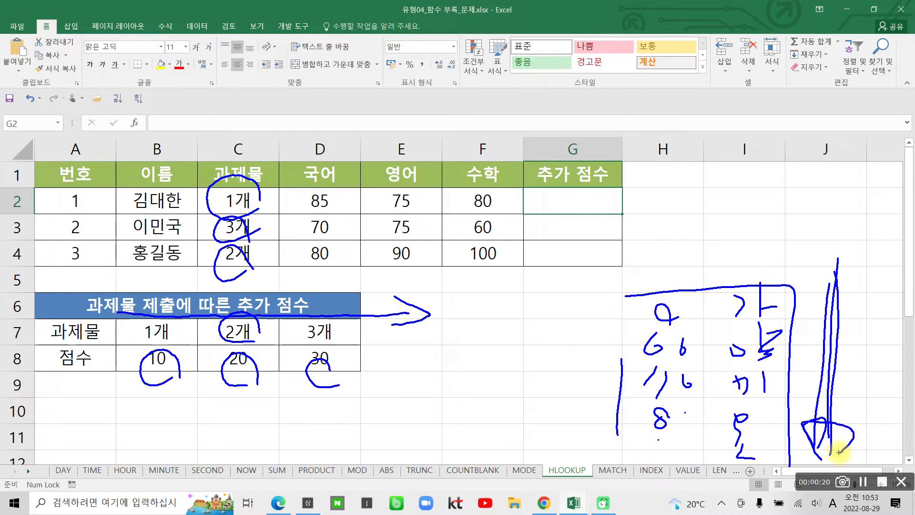
mouse_move(109, 324)
mouse_down()
mouse_move(419, 317)
mouse_move(225, 309)
mouse_move(431, 315)
mouse_move(390, 291)
mouse_move(403, 337)
mouse_move(433, 316)
mouse_up()
drag(458, 280, 459, 341)
drag(469, 318, 496, 311)
drag(508, 262, 507, 347)
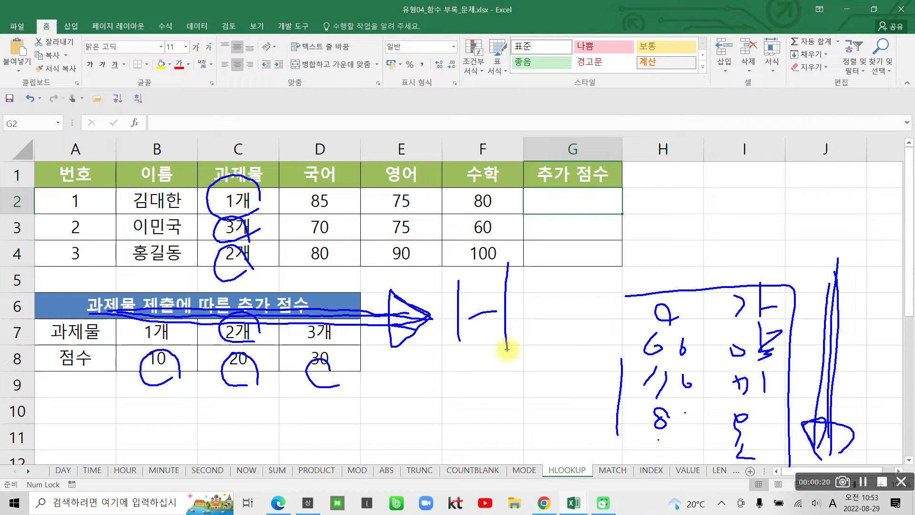
mouse_move(860, 276)
mouse_down()
mouse_move(865, 291)
mouse_move(899, 266)
mouse_move(871, 323)
mouse_move(899, 269)
mouse_up()
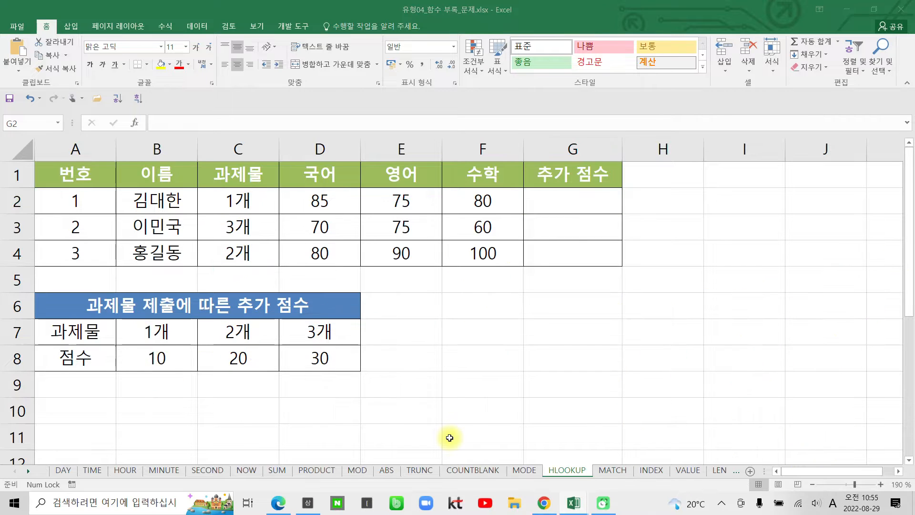
- Examine the stored contents of the 과제물 cells C2, C3 and C4 one after another
click(235, 204)
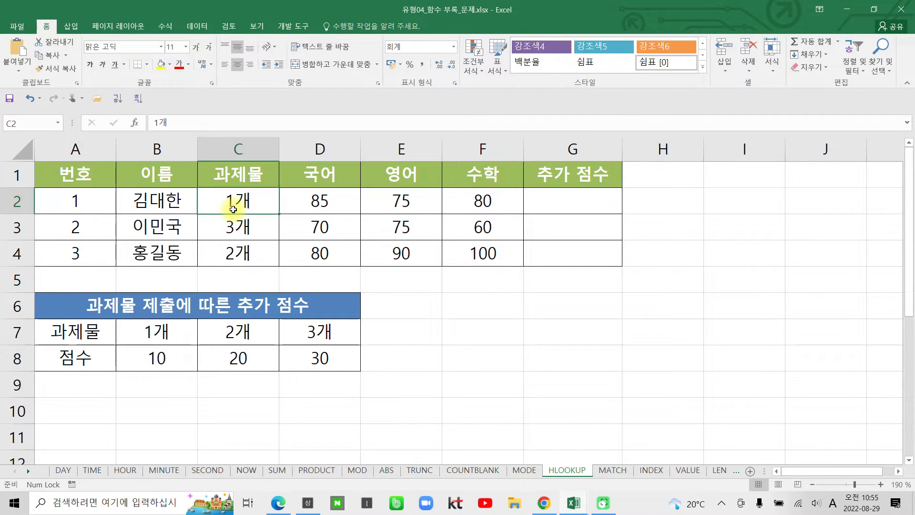
click(247, 227)
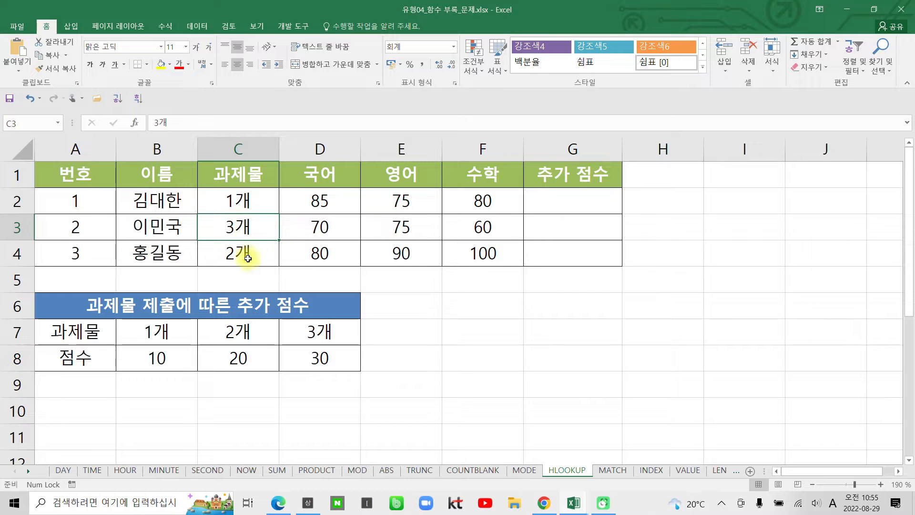
click(251, 204)
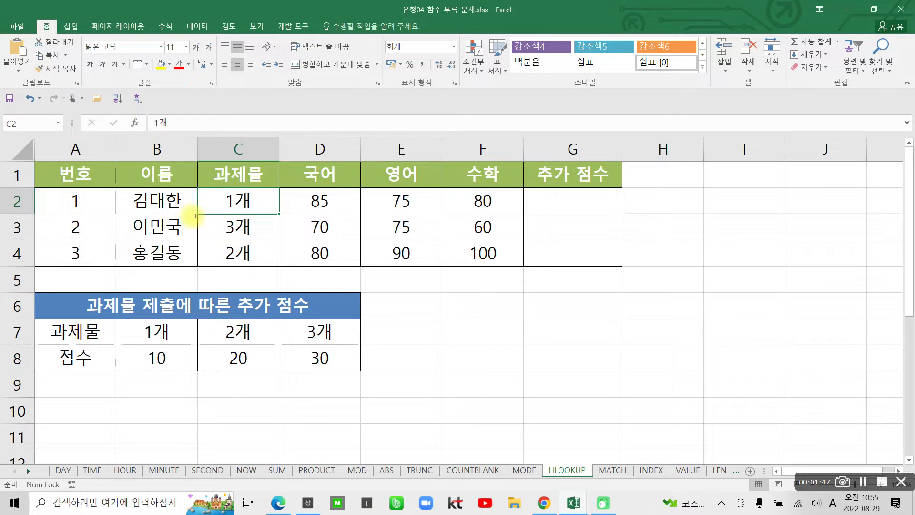
mouse_move(174, 137)
mouse_down()
mouse_move(134, 119)
mouse_move(180, 144)
mouse_up()
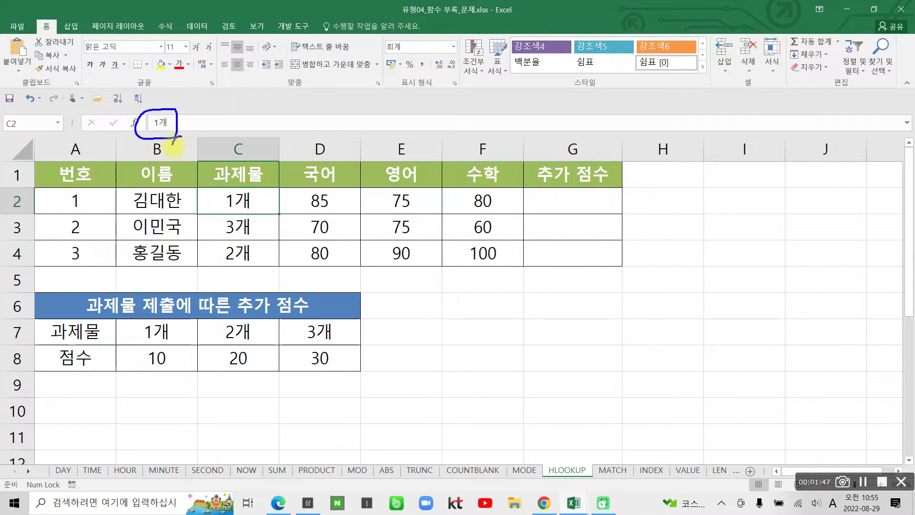
click(237, 232)
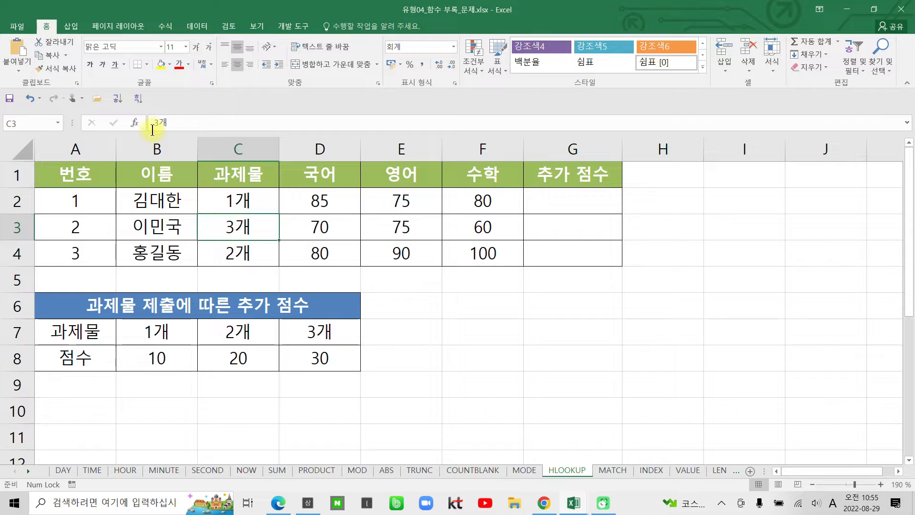
click(253, 250)
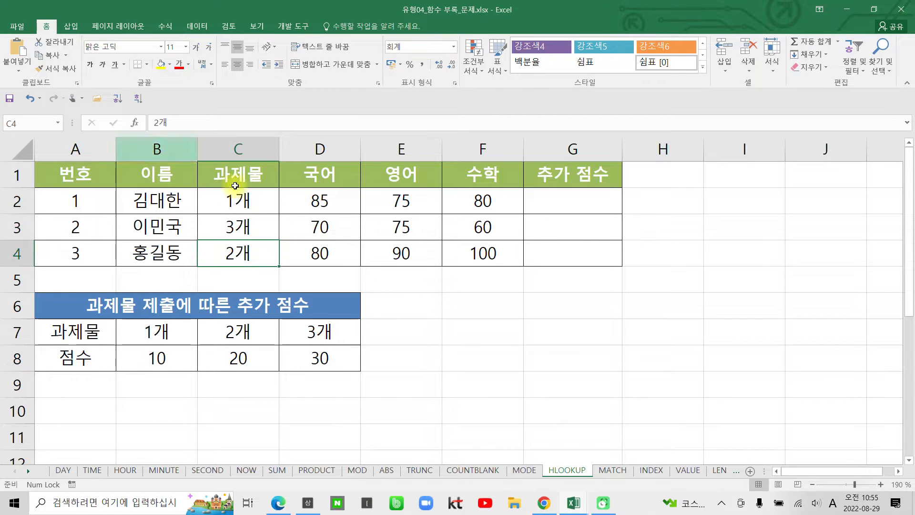
click(240, 199)
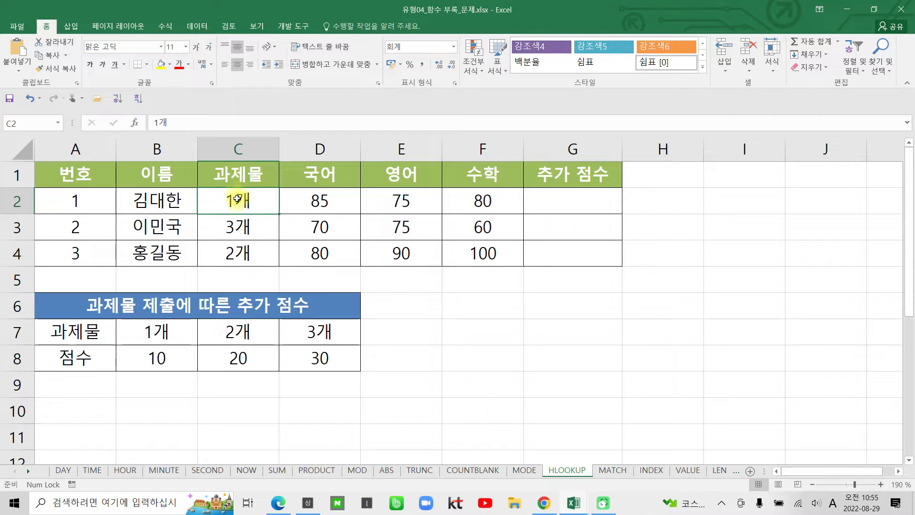
click(247, 231)
click(259, 262)
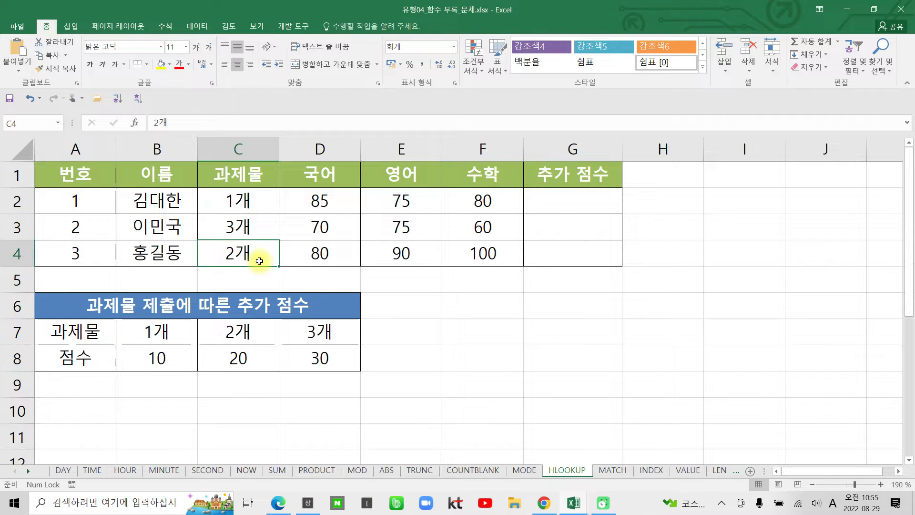
- Select cell G2, the first empty cell of the 추가 점수 column
click(547, 197)
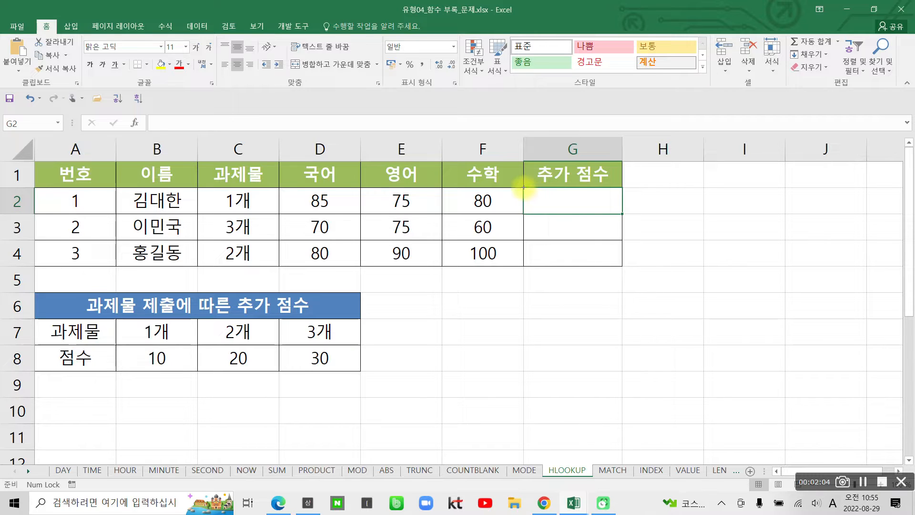
mouse_move(524, 187)
mouse_down()
mouse_move(620, 222)
mouse_move(619, 214)
mouse_up()
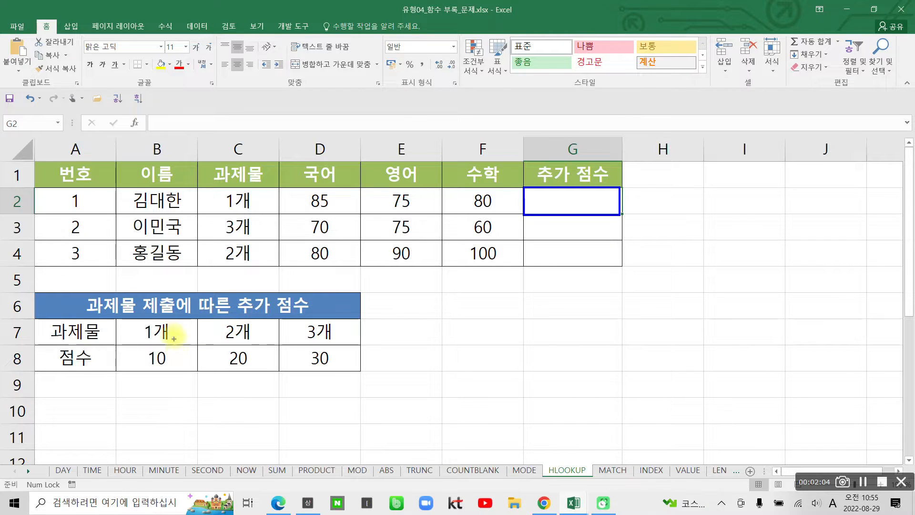
drag(584, 194, 581, 205)
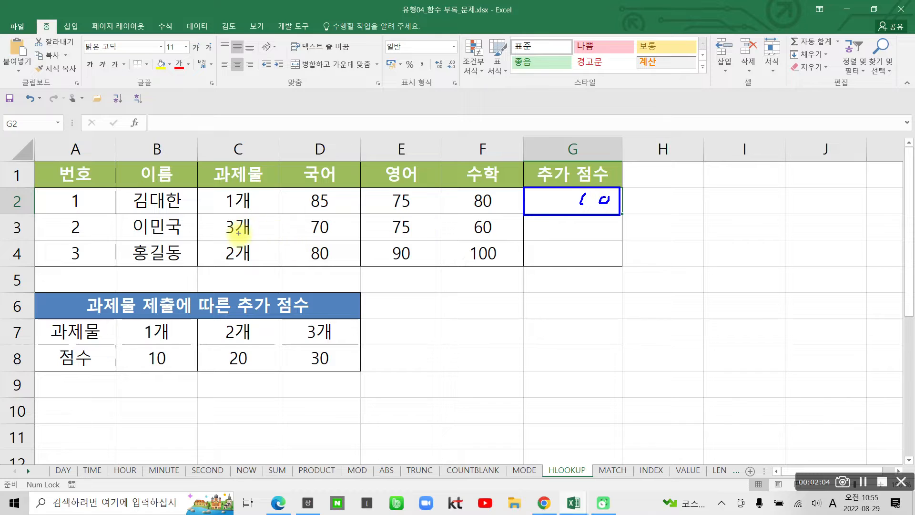
mouse_move(579, 223)
mouse_down()
mouse_move(579, 236)
mouse_move(606, 227)
mouse_up()
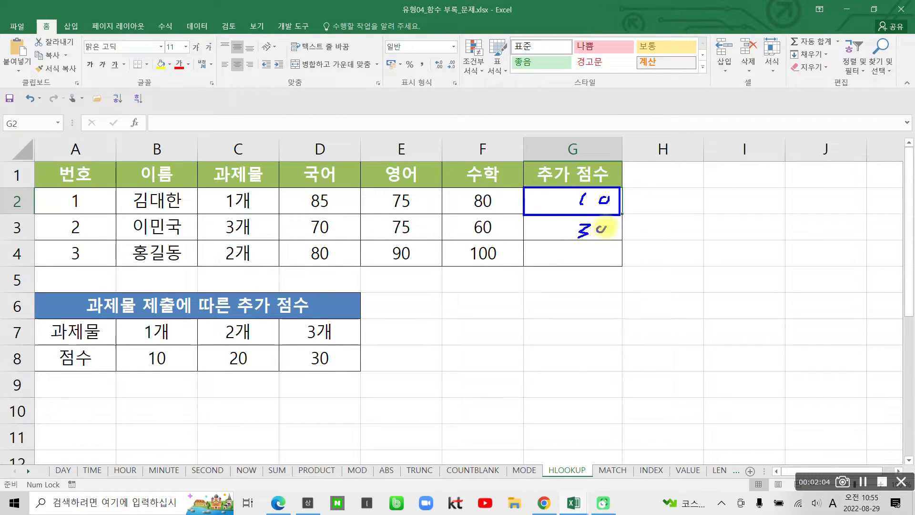
mouse_move(573, 252)
mouse_down()
mouse_move(571, 260)
mouse_move(589, 258)
mouse_up()
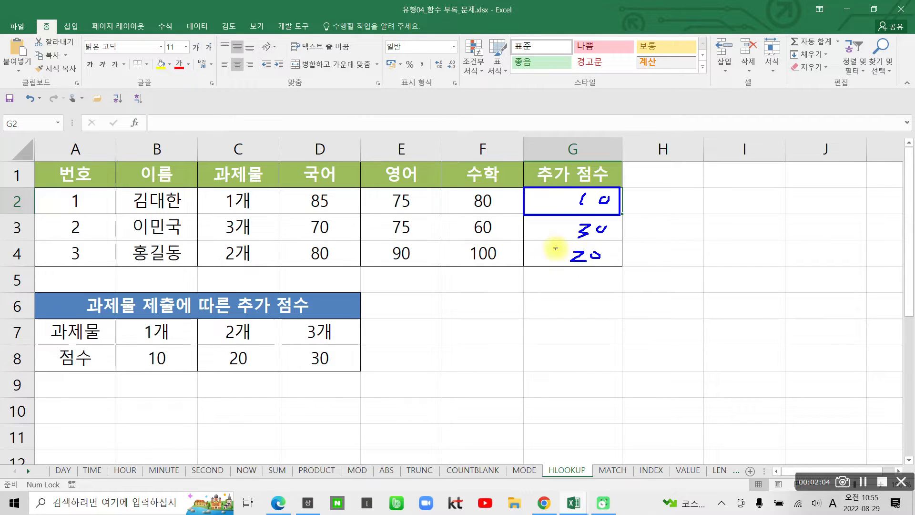
mouse_move(28, 315)
mouse_down()
mouse_move(119, 372)
mouse_move(352, 362)
mouse_move(257, 313)
mouse_move(52, 315)
mouse_up()
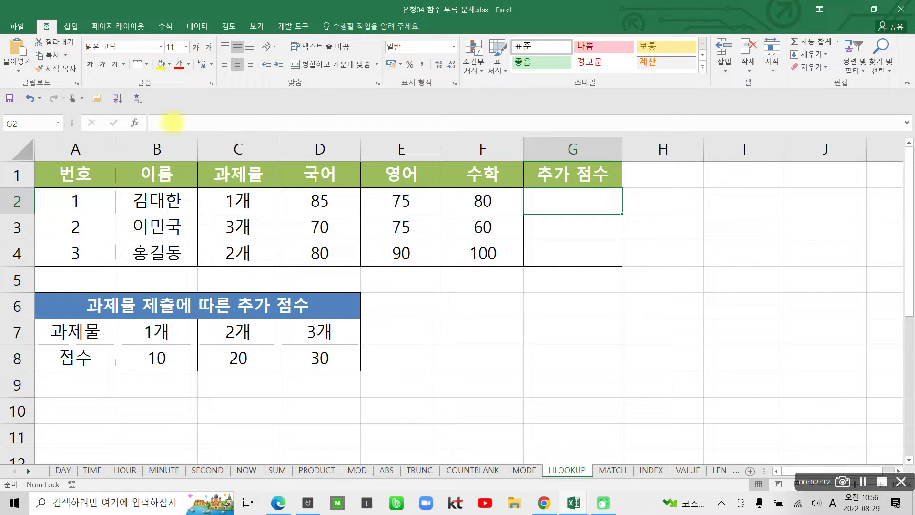
- Start an HLOOKUP formula in cell G2
click(164, 128)
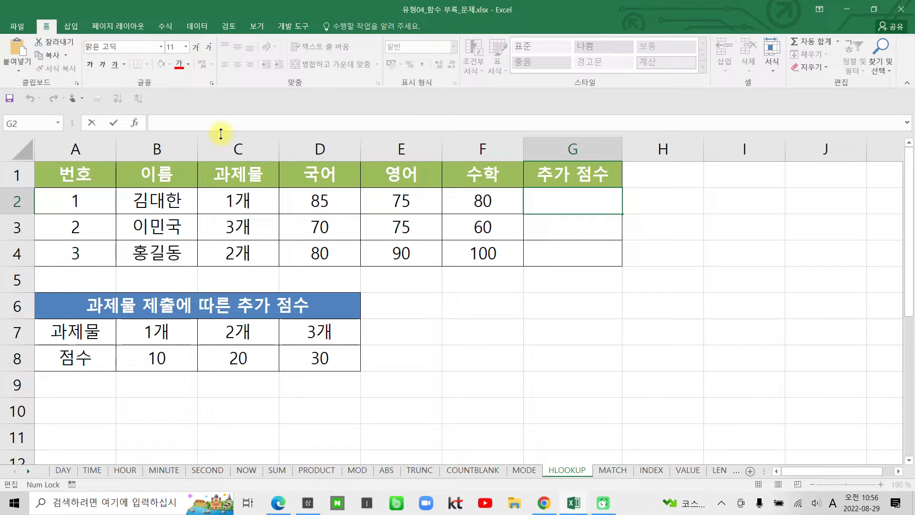
text(h)
text(=)
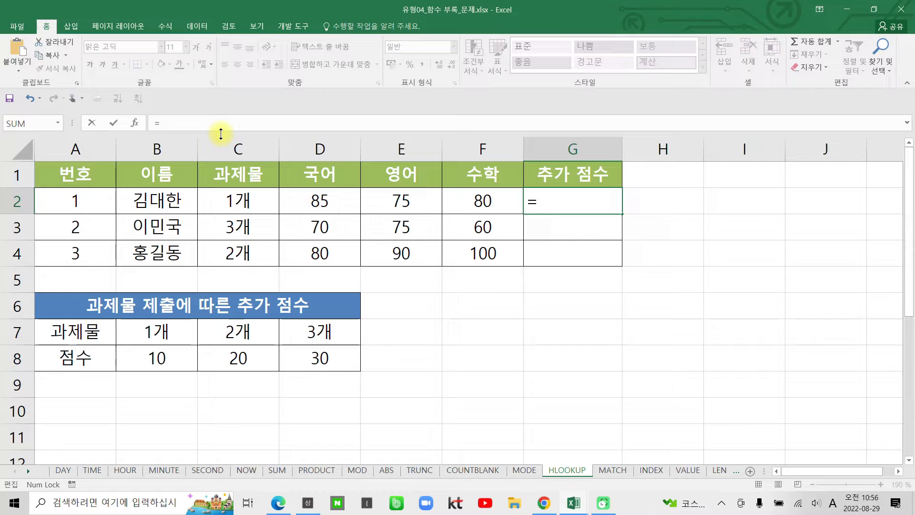
text(h)
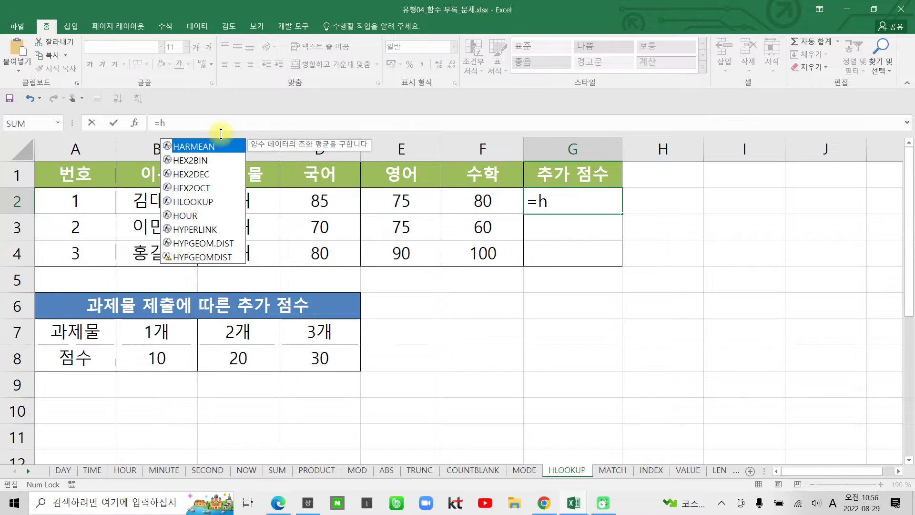
text(lo)
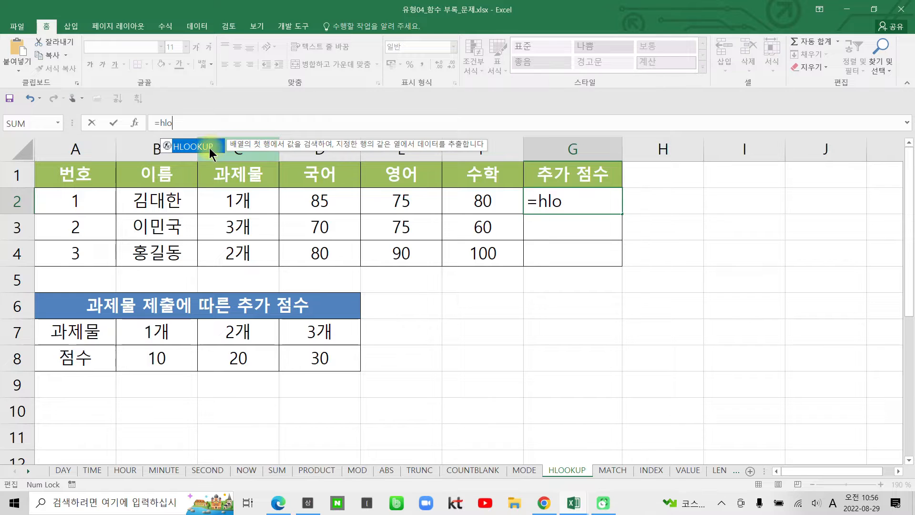
double_click(211, 148)
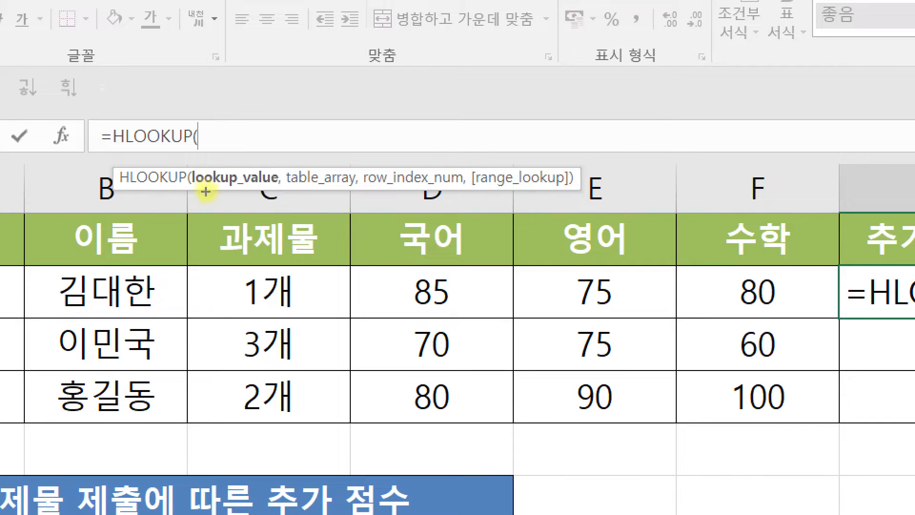
drag(189, 188, 352, 189)
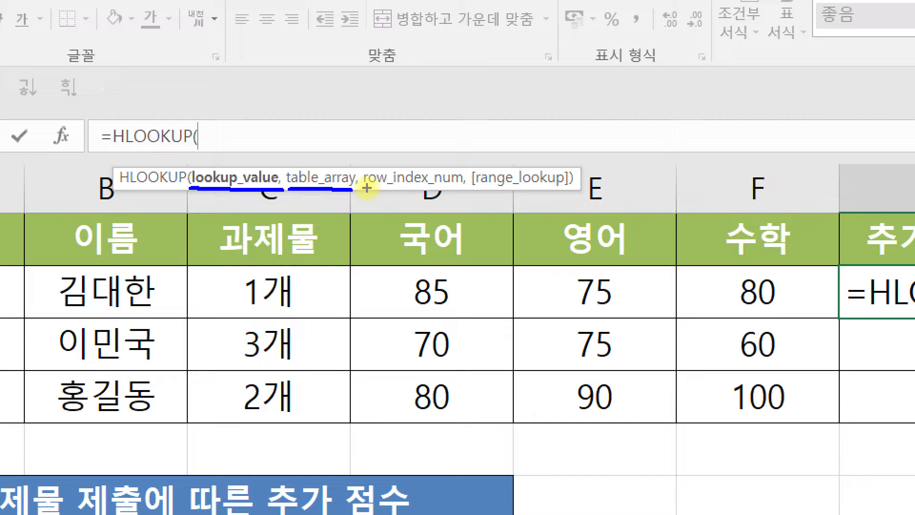
drag(367, 189, 458, 189)
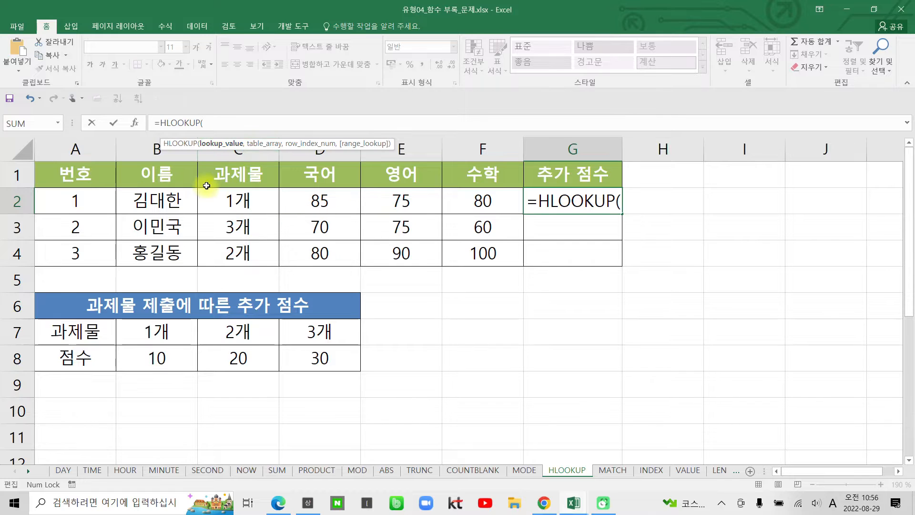
- Use the 과제물 cell C2 as the lookup value of the HLOOKUP formula
click(236, 200)
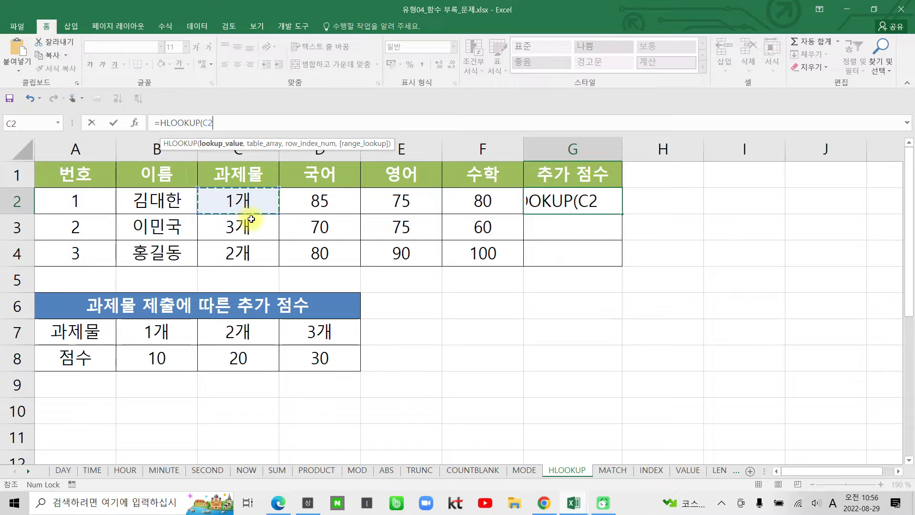
text(,)
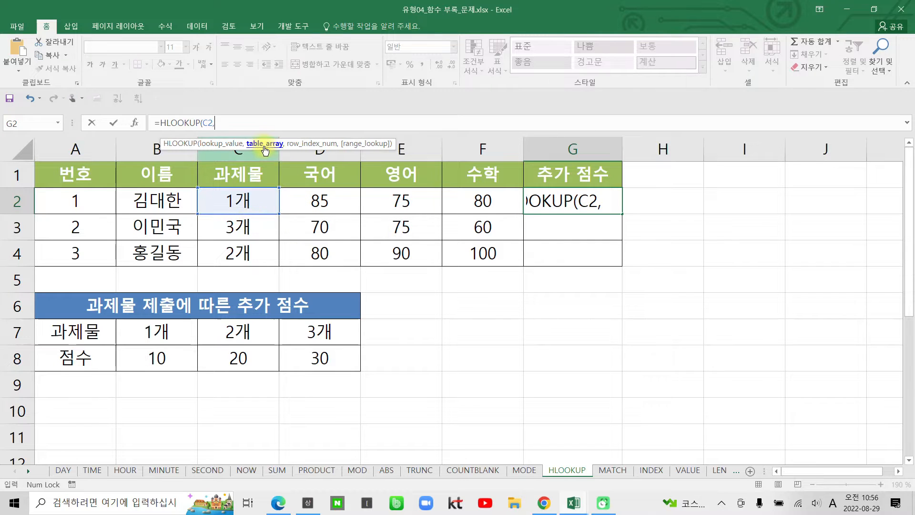
mouse_move(244, 136)
mouse_down()
mouse_move(261, 156)
mouse_move(287, 159)
mouse_up()
mouse_move(30, 318)
mouse_down()
mouse_move(265, 368)
mouse_move(361, 371)
mouse_up()
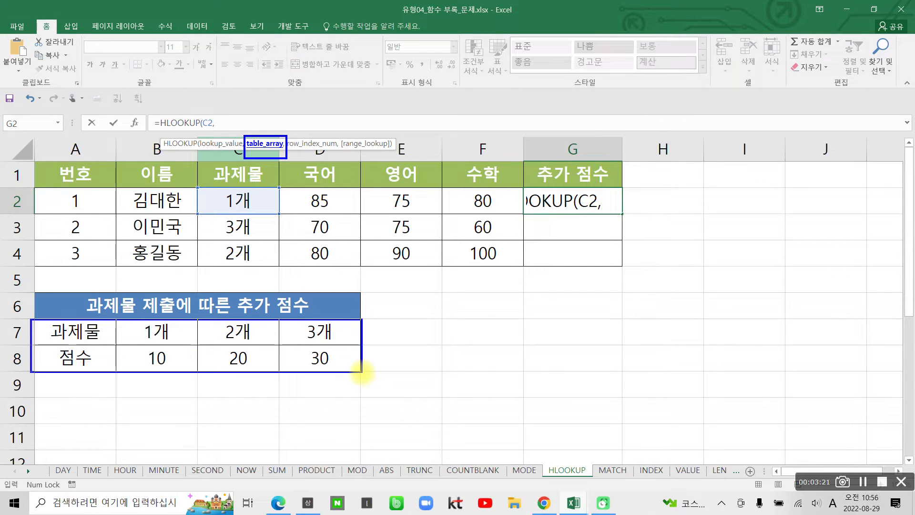
drag(55, 323, 348, 366)
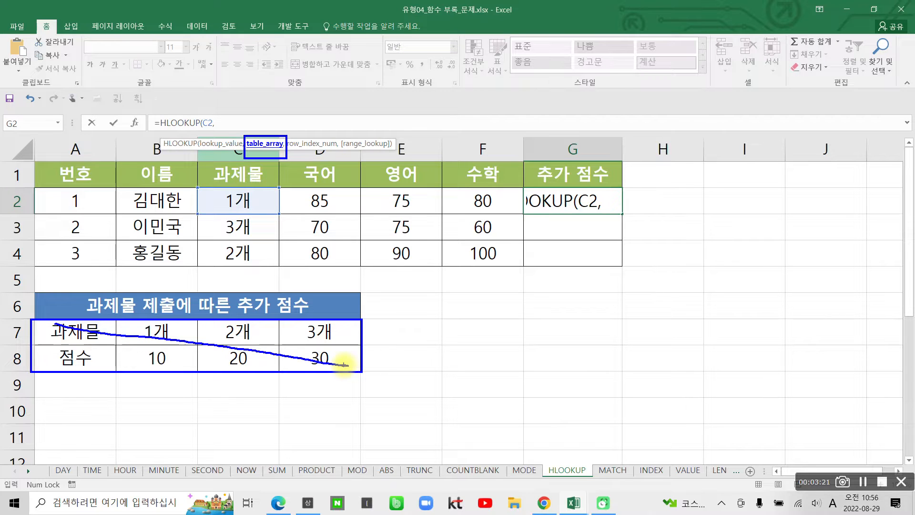
- Set the HLOOKUP table array to the score table A7:D8 as the absolute reference $A$7:$D$8
drag(79, 336, 307, 351)
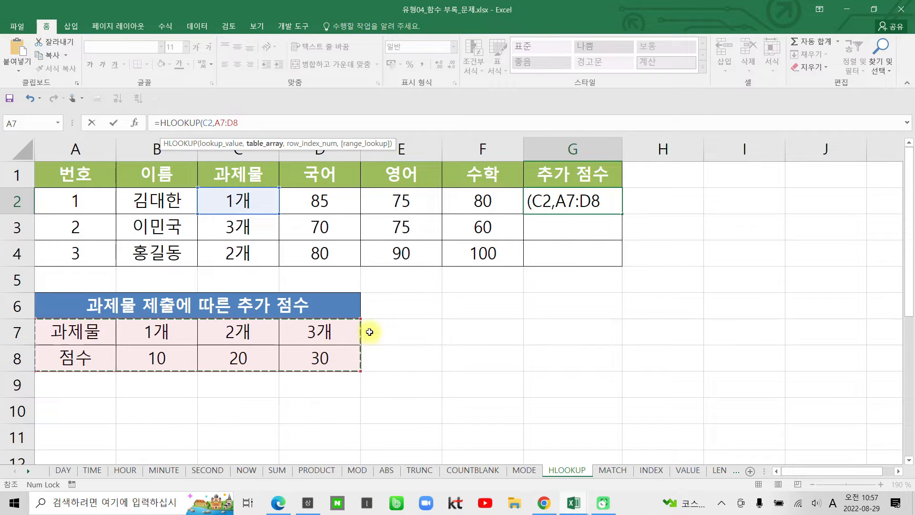
key(F4)
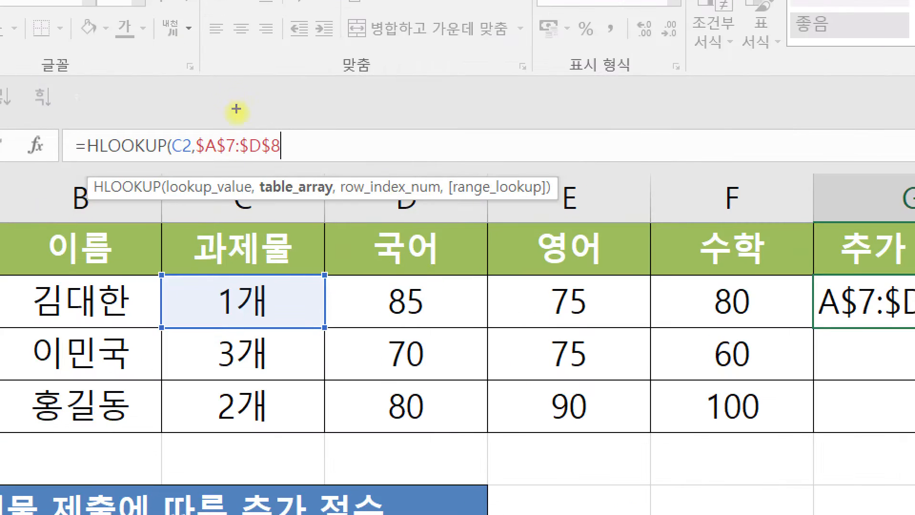
drag(196, 157, 281, 157)
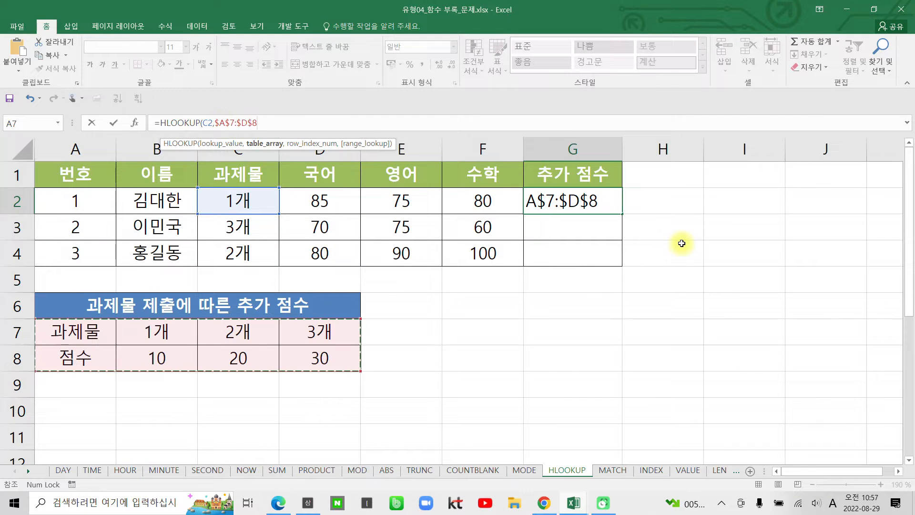
text(,)
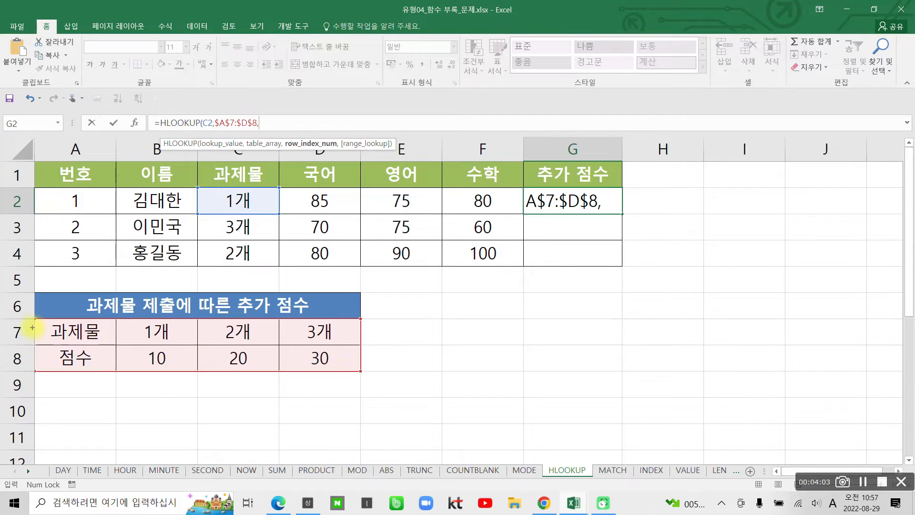
mouse_move(35, 321)
mouse_down()
mouse_move(352, 384)
mouse_move(353, 367)
mouse_move(360, 370)
mouse_up()
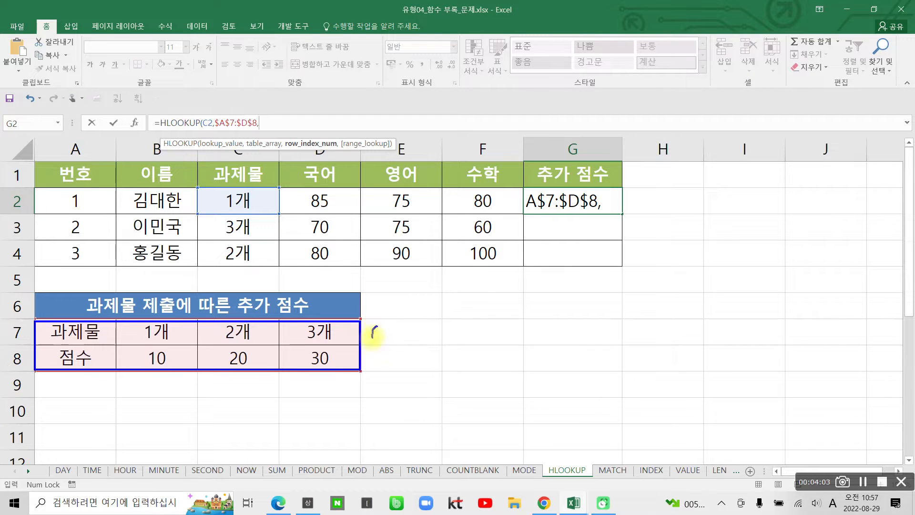
drag(376, 355, 393, 365)
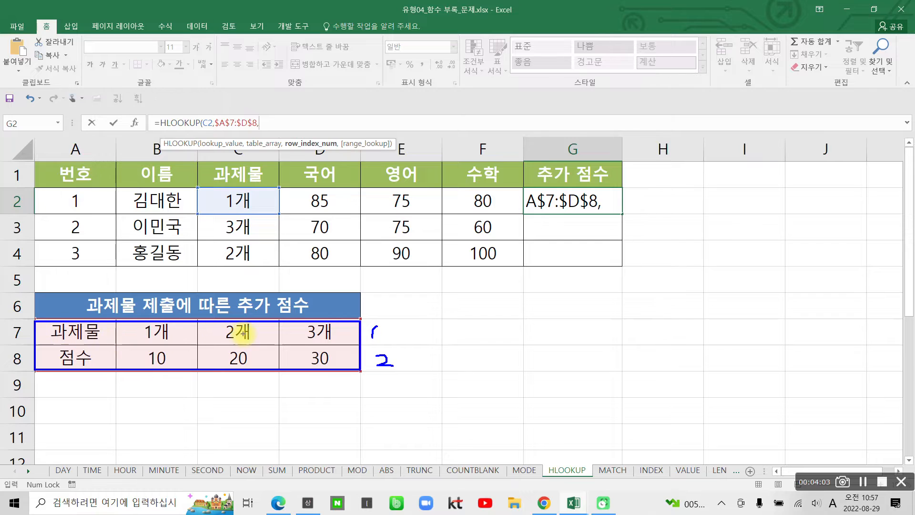
mouse_move(387, 352)
mouse_down()
mouse_move(364, 359)
mouse_move(400, 356)
mouse_move(388, 366)
mouse_up()
mouse_move(328, 363)
mouse_down()
mouse_move(429, 402)
mouse_move(585, 242)
mouse_move(586, 221)
mouse_up()
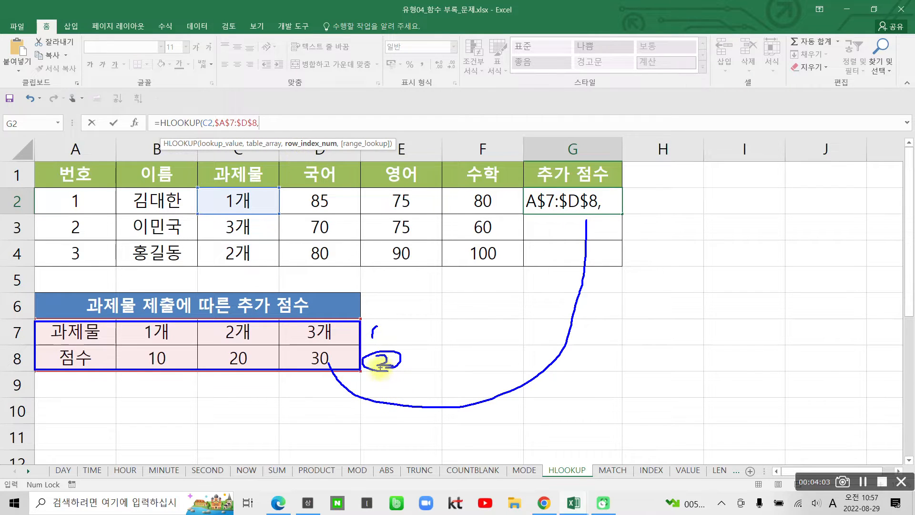
drag(265, 120, 281, 126)
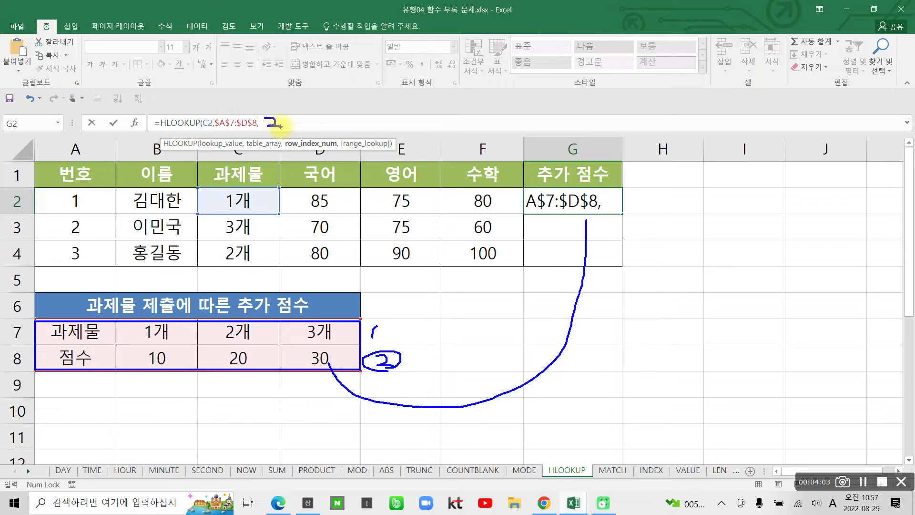
key(Escape)
- Complete the G2 formula with row index 2 and copy it down through G4
text(2)
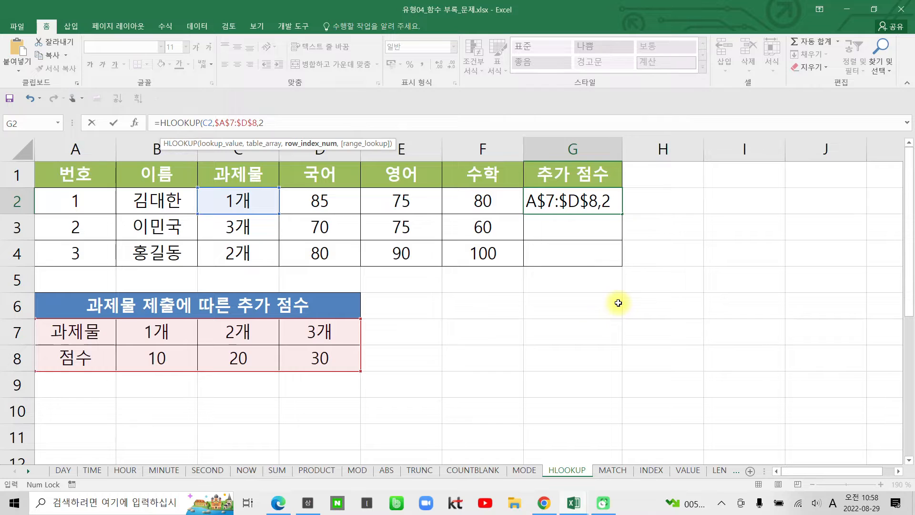
click(115, 123)
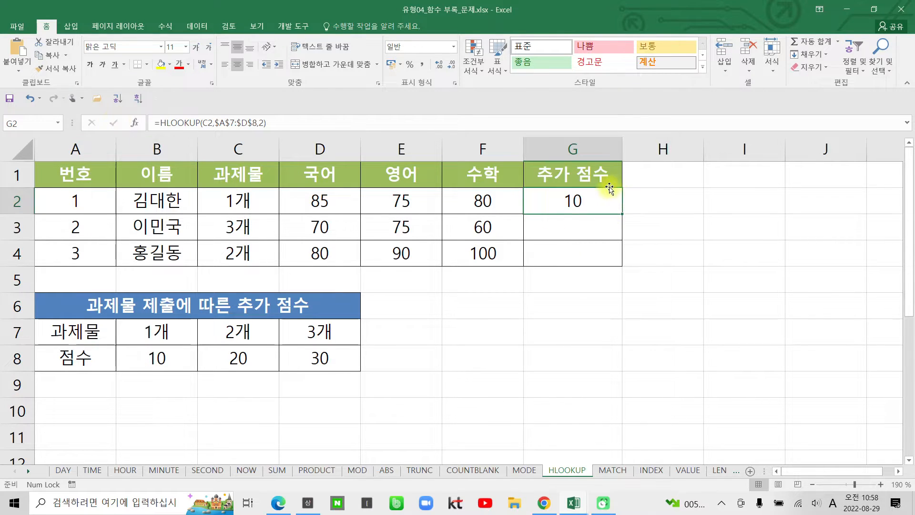
drag(620, 214, 621, 265)
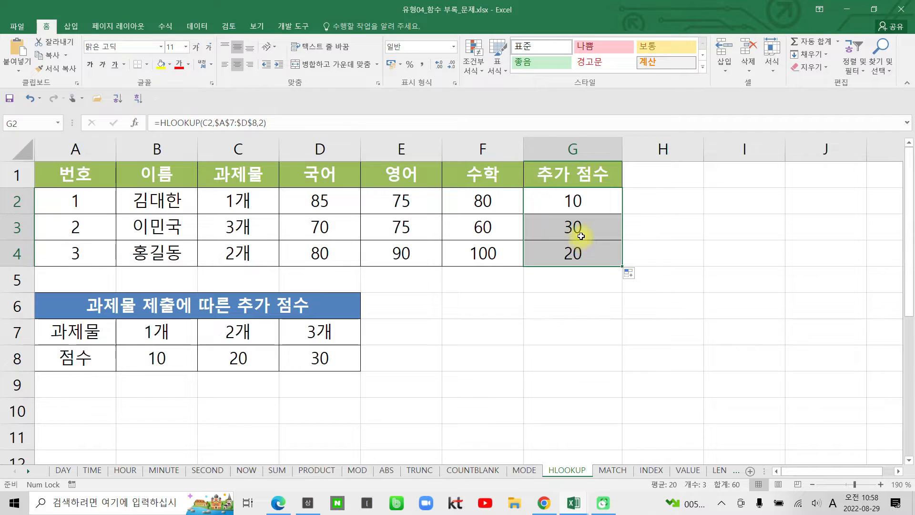
- Examine the copied HLOOKUP formulas in cells G3 and G4
click(581, 236)
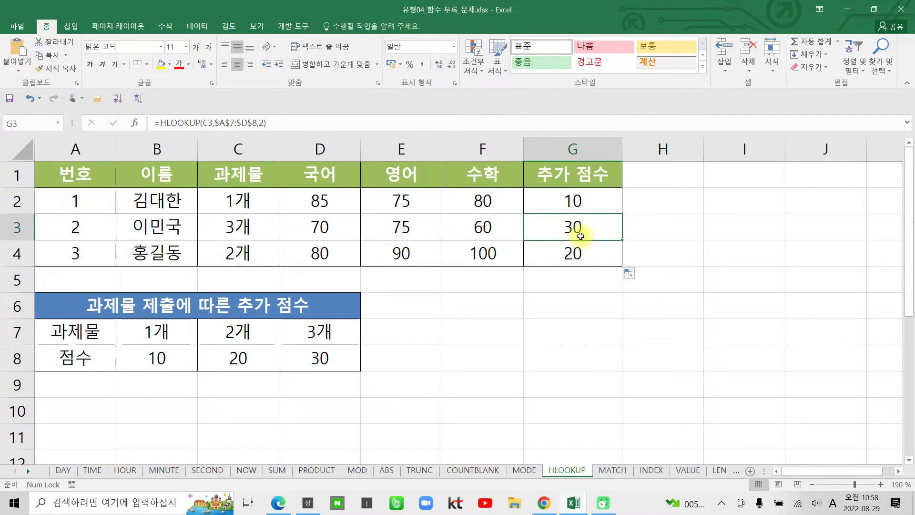
click(579, 256)
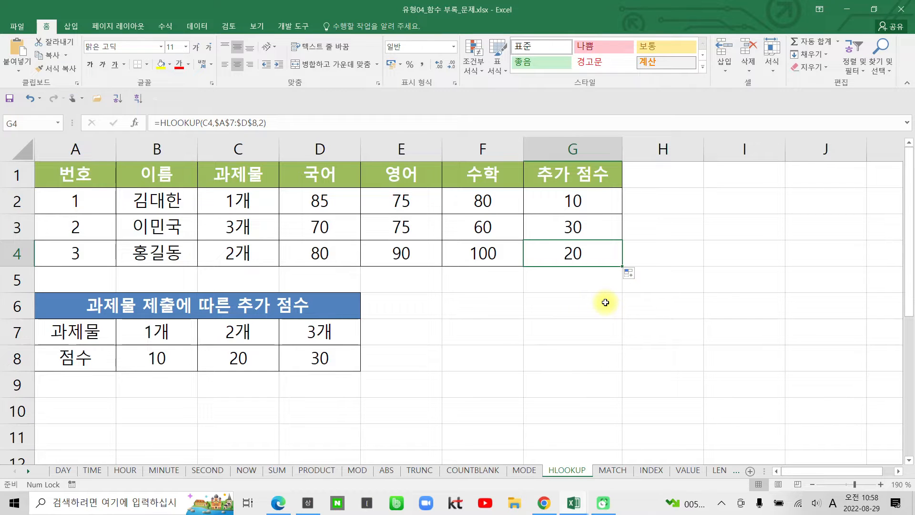
click(594, 222)
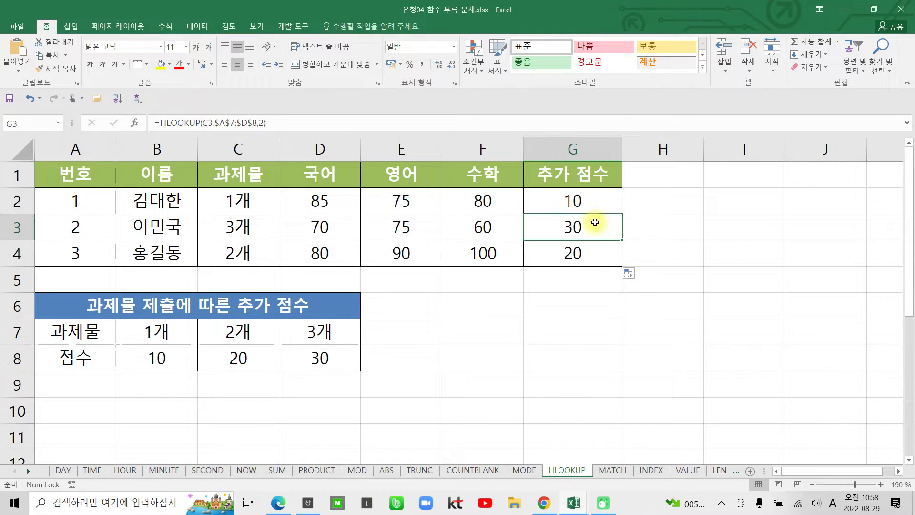
- Add FALSE as the range lookup argument of the HLOOKUP formula in G2 and copy it down through G4
click(594, 199)
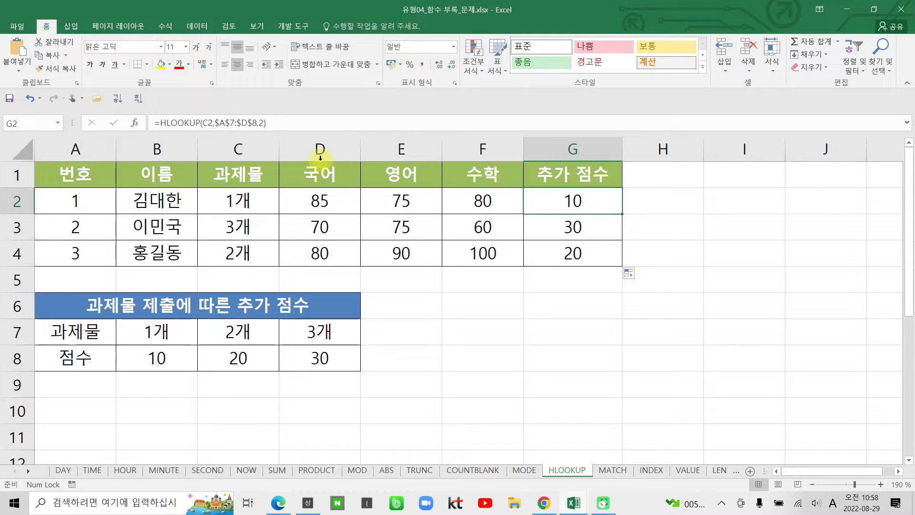
click(261, 124)
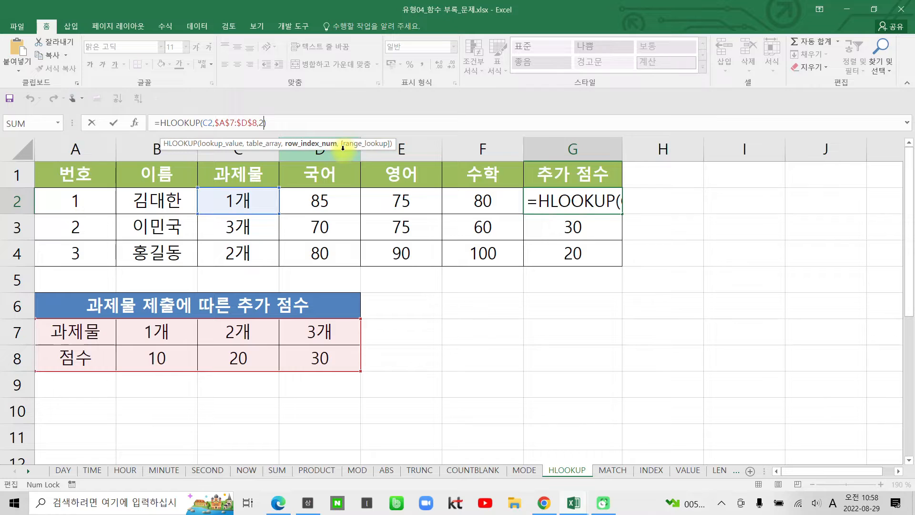
text(,)
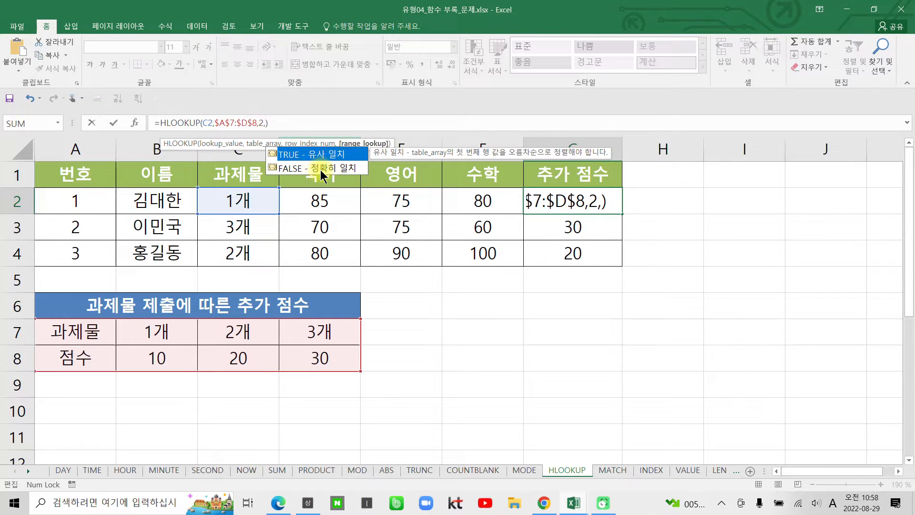
click(312, 171)
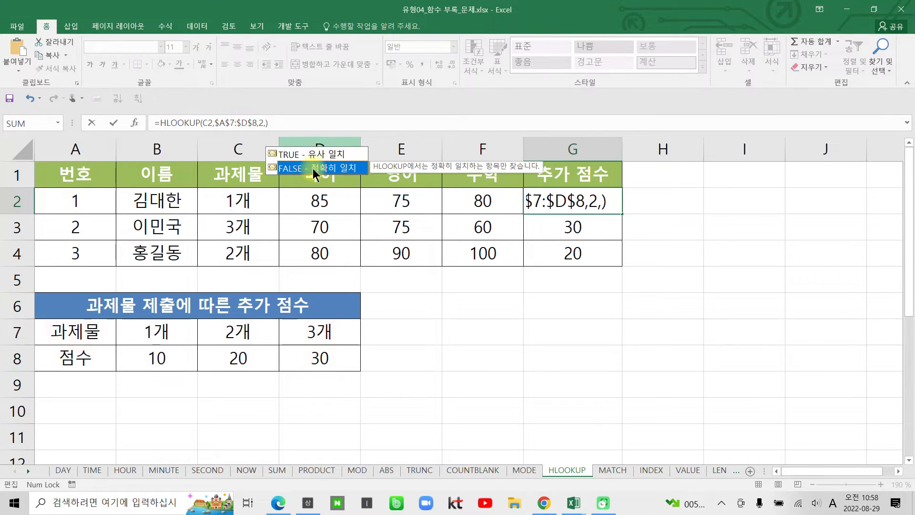
double_click(313, 170)
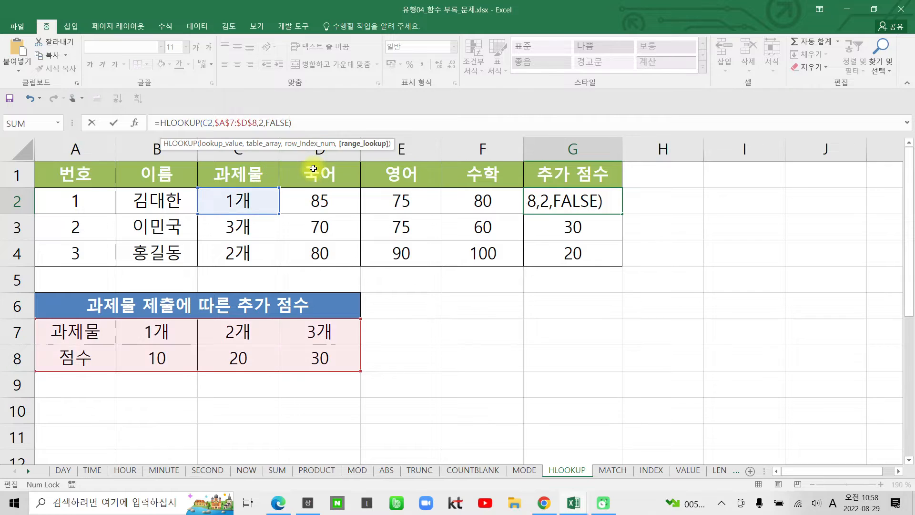
click(115, 122)
drag(622, 214, 624, 265)
click(597, 206)
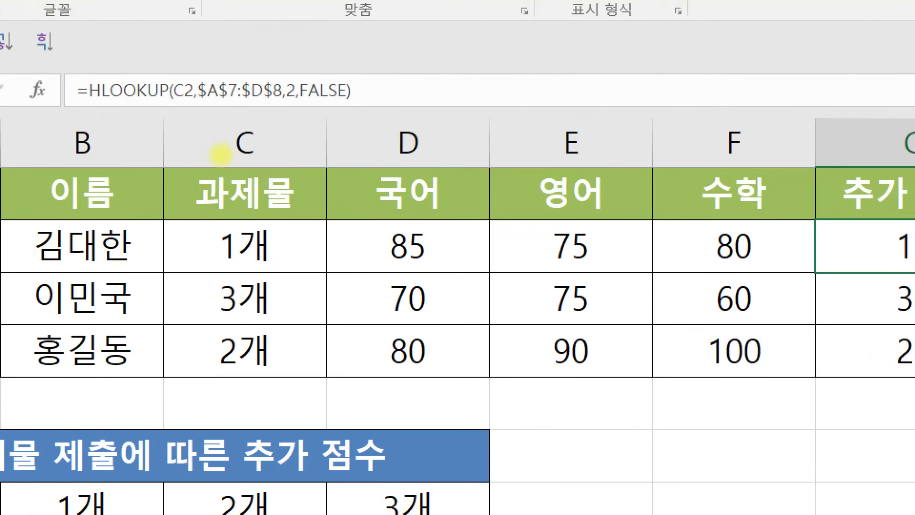
drag(349, 109, 390, 108)
drag(373, 73, 385, 72)
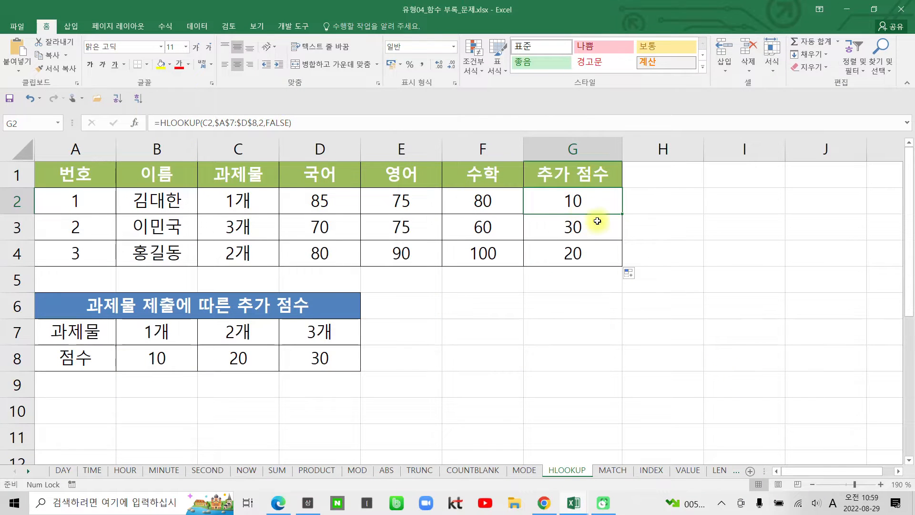
drag(621, 214, 616, 271)
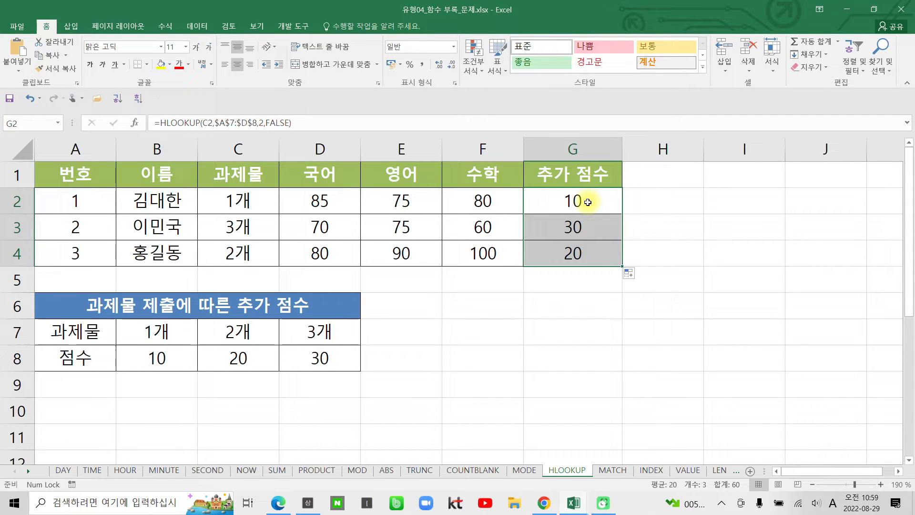
click(652, 208)
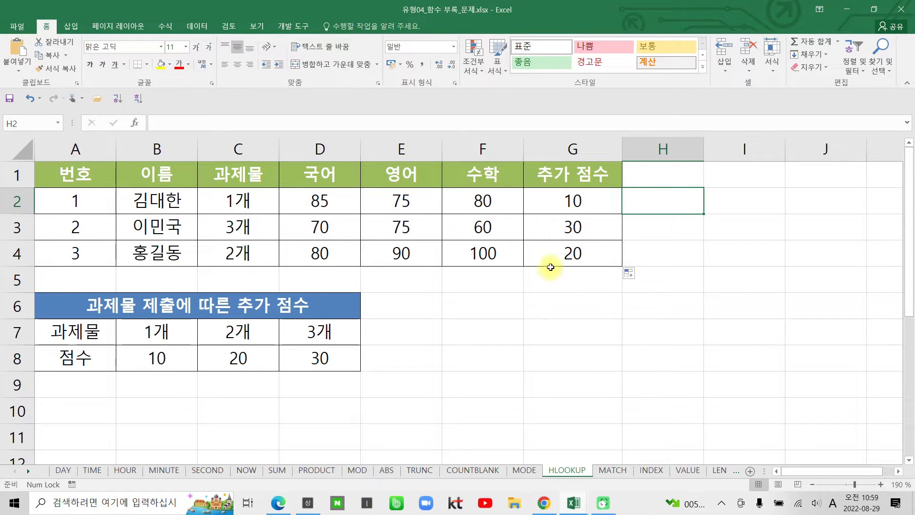
click(672, 177)
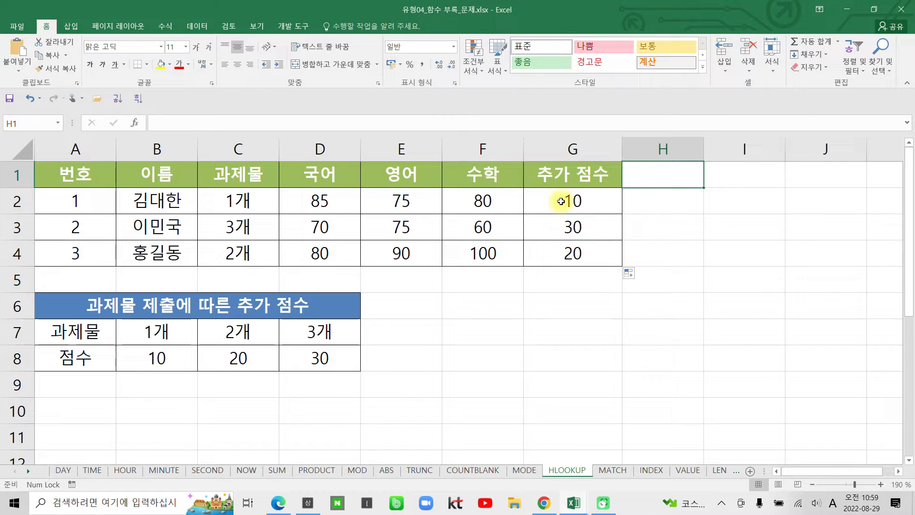
click(506, 204)
click(588, 208)
- Calculate average plus extra score in H2 with =AVERAGE(D2:F2)+G2 and copy the formula down through H4
click(650, 204)
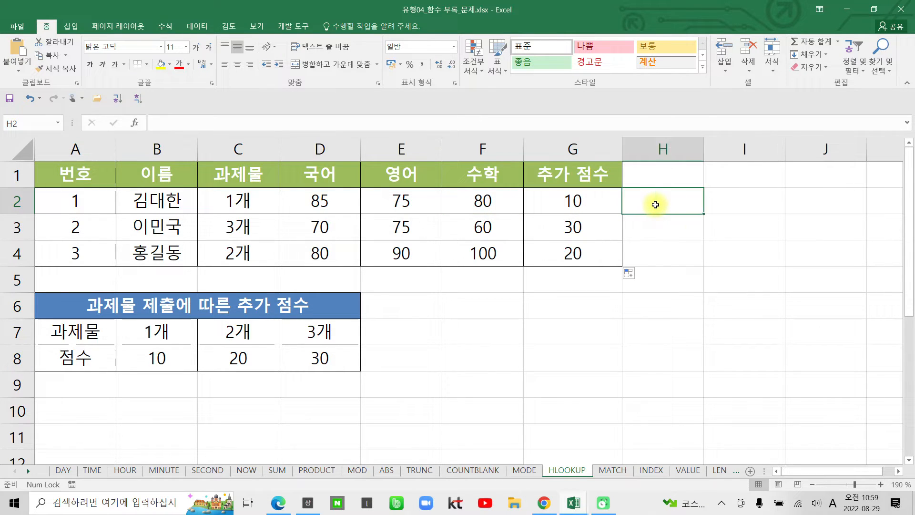
text(=)
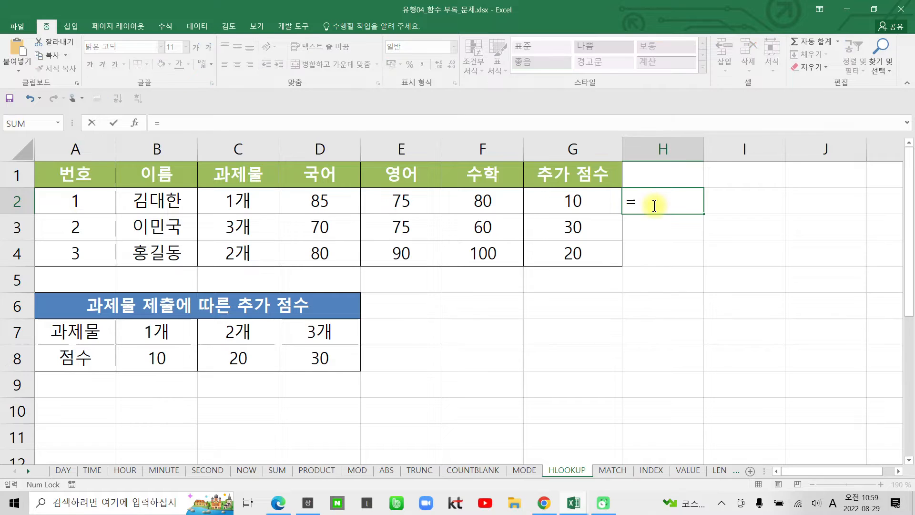
text(av)
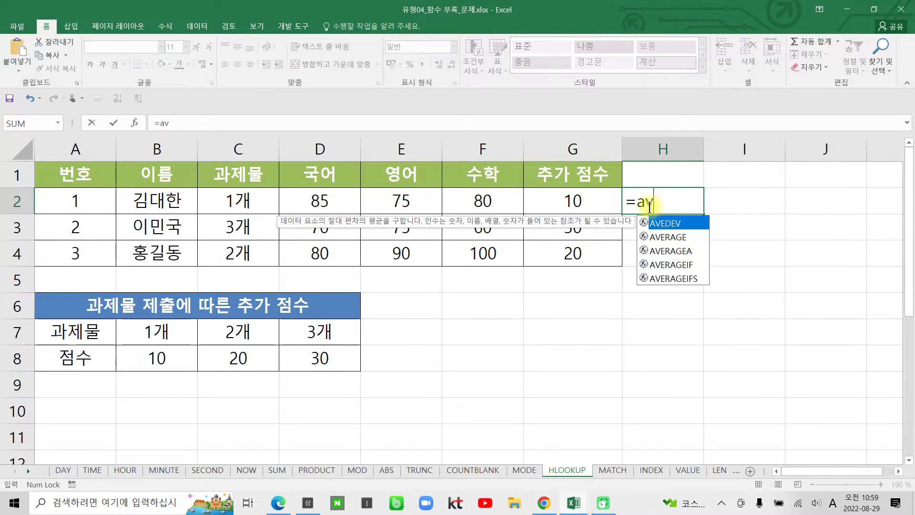
double_click(664, 239)
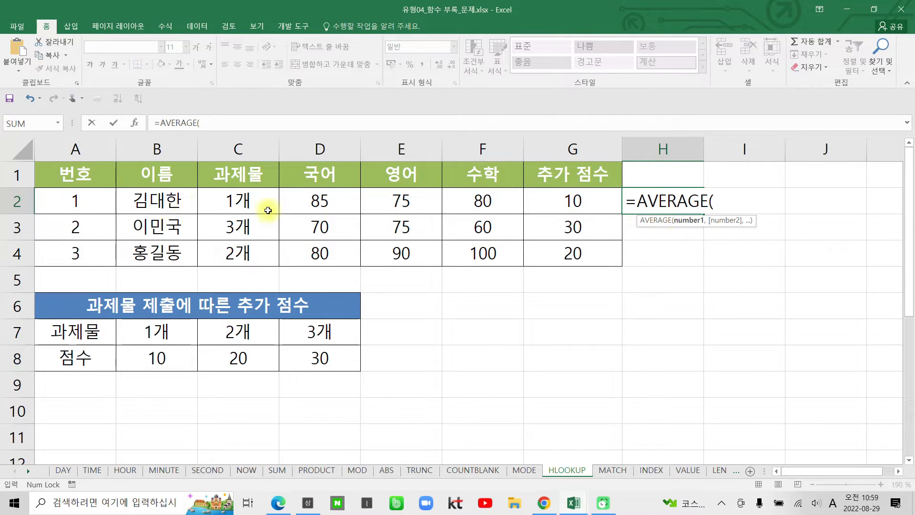
drag(316, 199, 485, 201)
text())
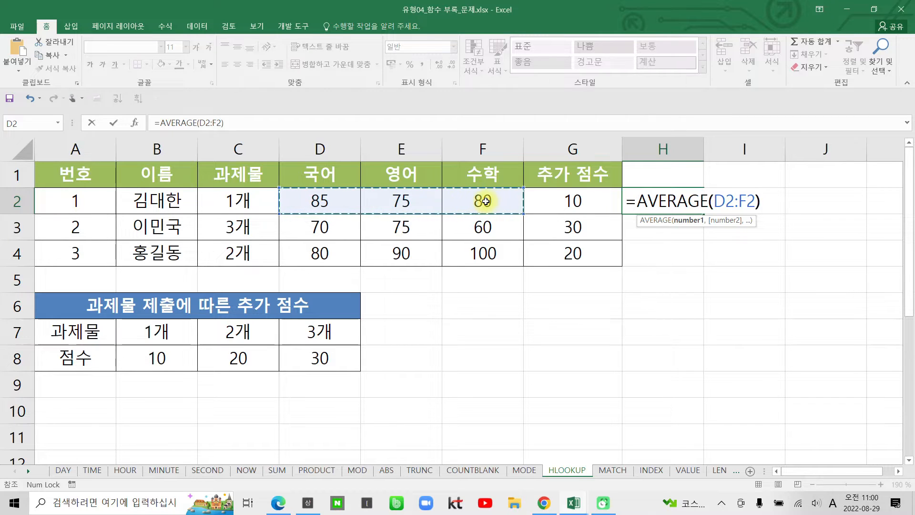
text(+)
click(567, 201)
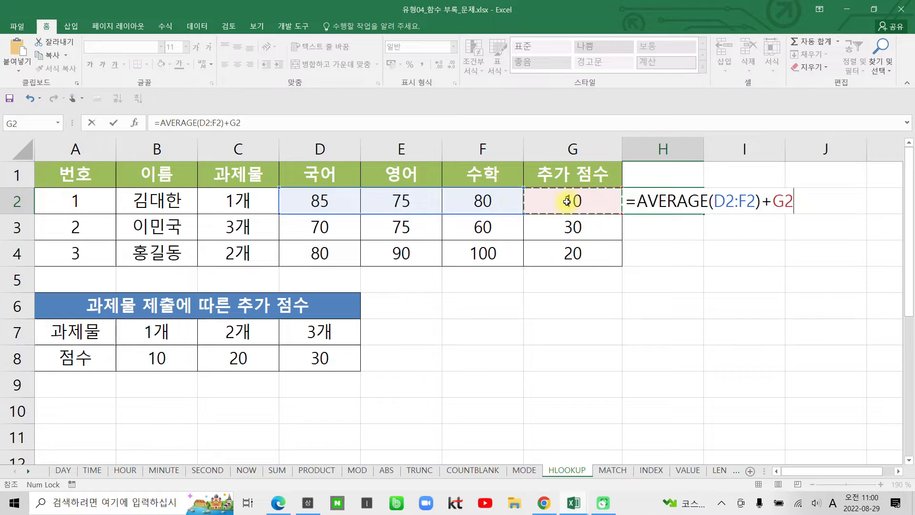
key(Return)
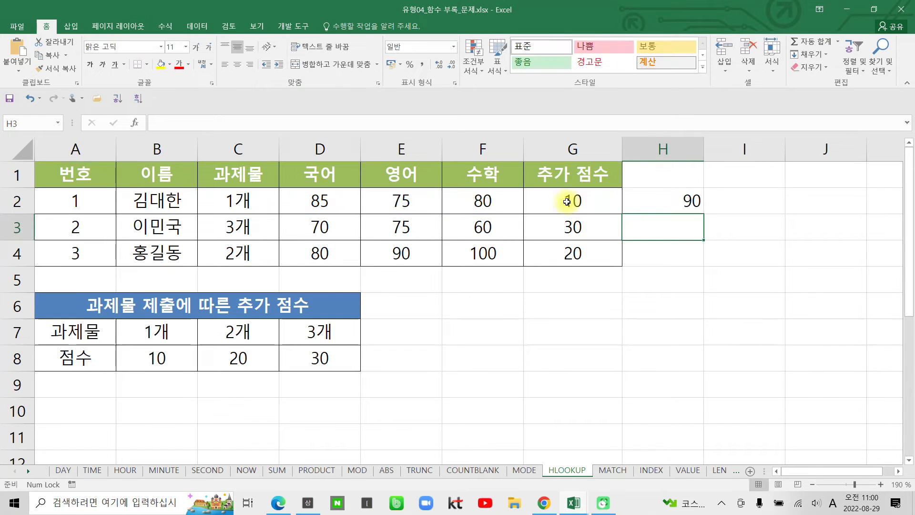
click(654, 199)
drag(704, 214, 705, 261)
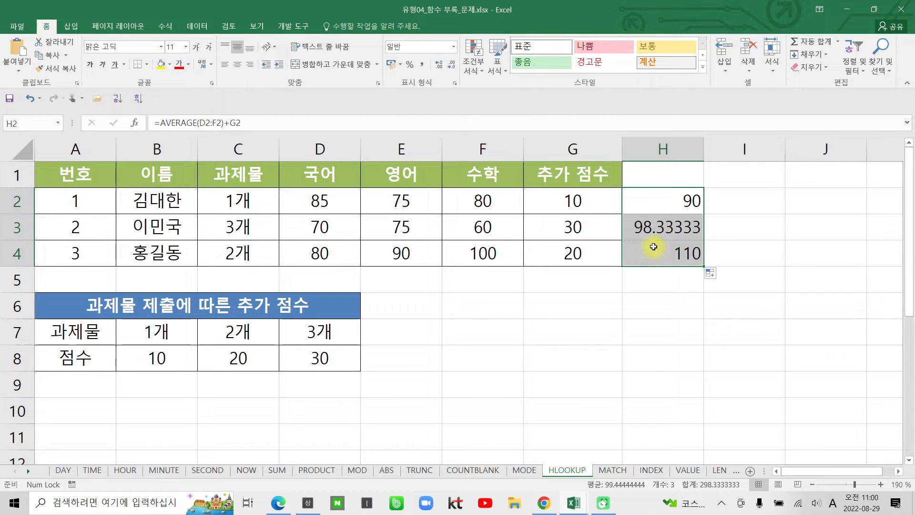
- Clear the trial average formulas from cells H2:H4
click(665, 204)
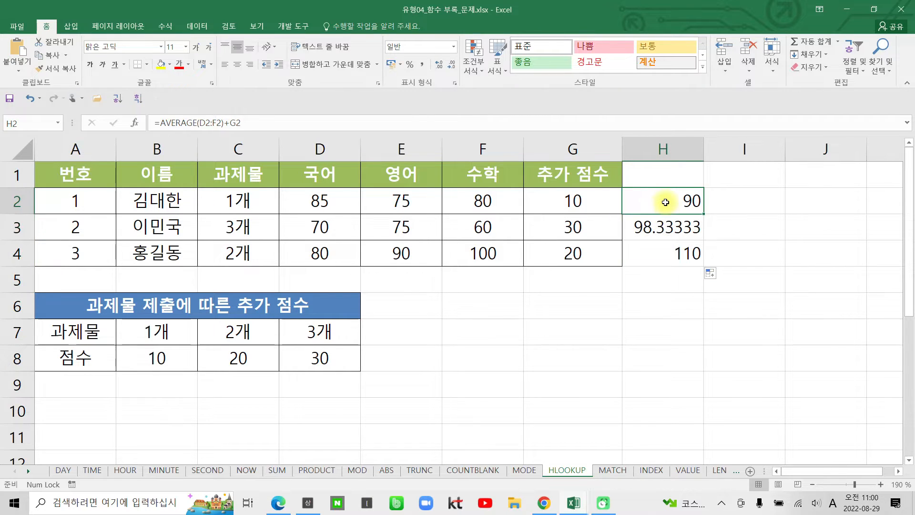
drag(665, 203, 667, 249)
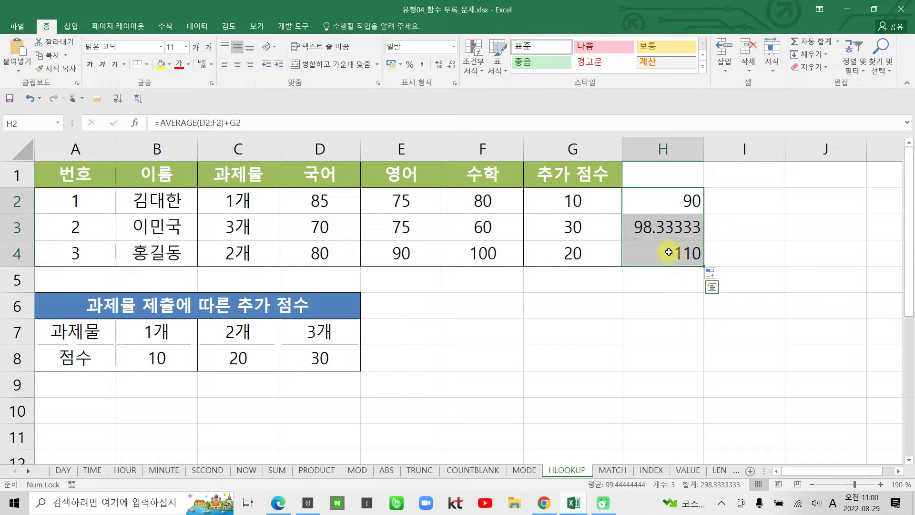
key(Delete)
- Add the headers 점수 in H1 and 평가 in I1, and narrow column A
click(655, 175)
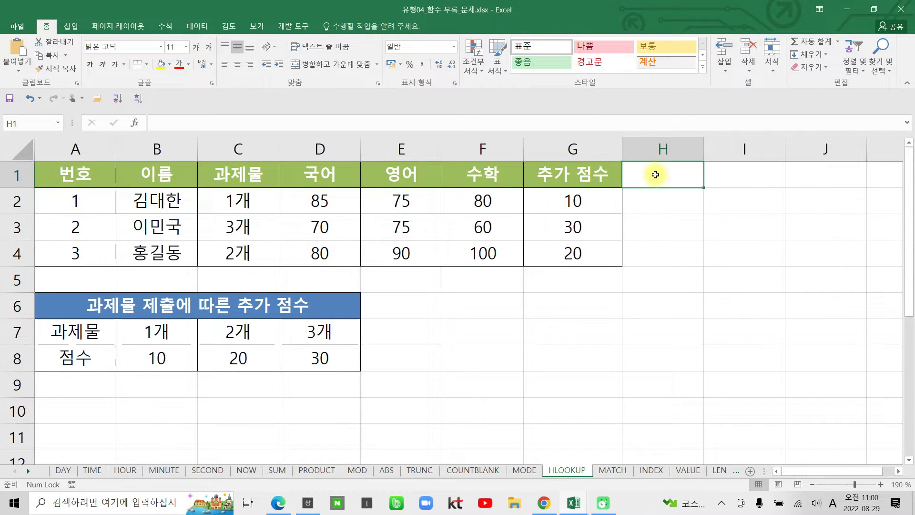
text(wjat)
key(BackSpace)
key(BackSpace)
key(BackSpace)
key(BackSpace)
key(Hangul)
text(점수)
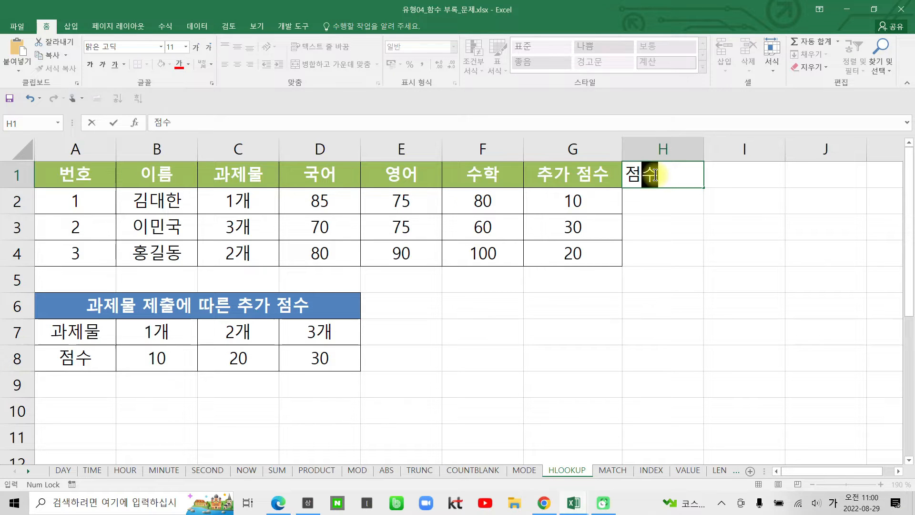
key(Tab)
text(평ㄱ)
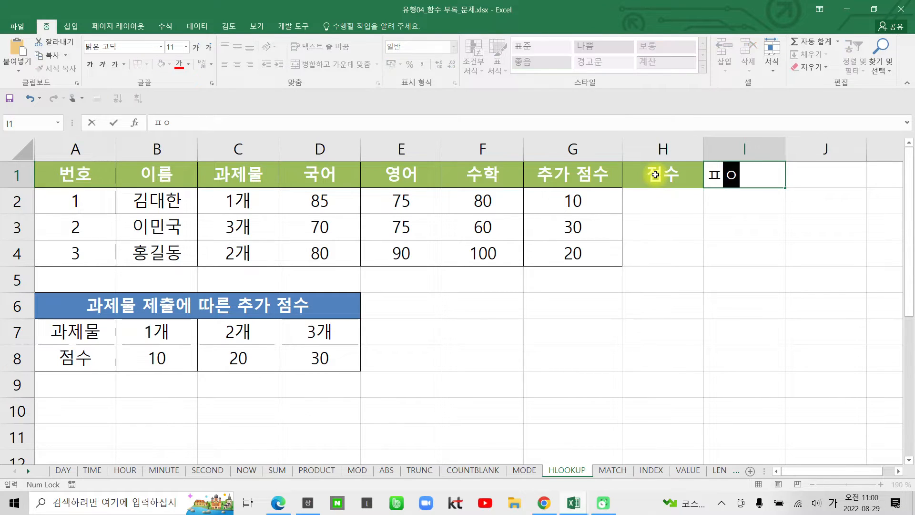
text(ㅏ)
key(Return)
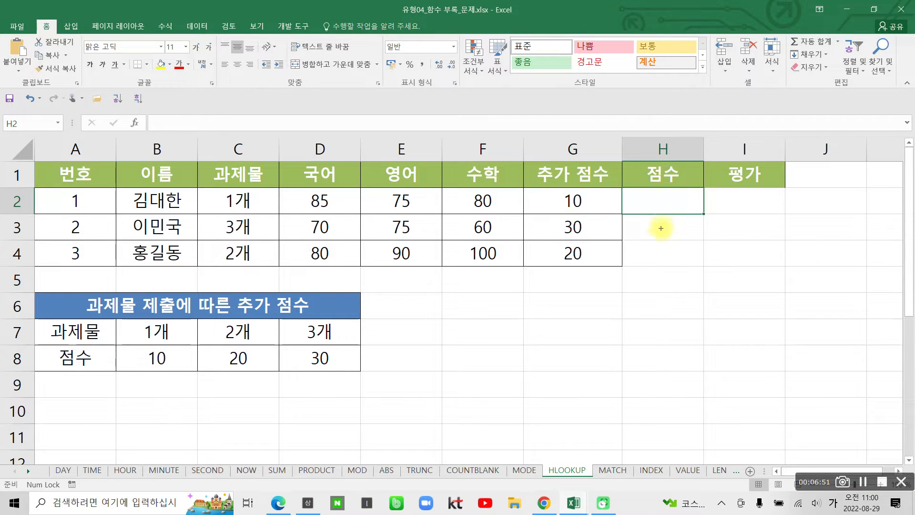
drag(117, 143, 87, 145)
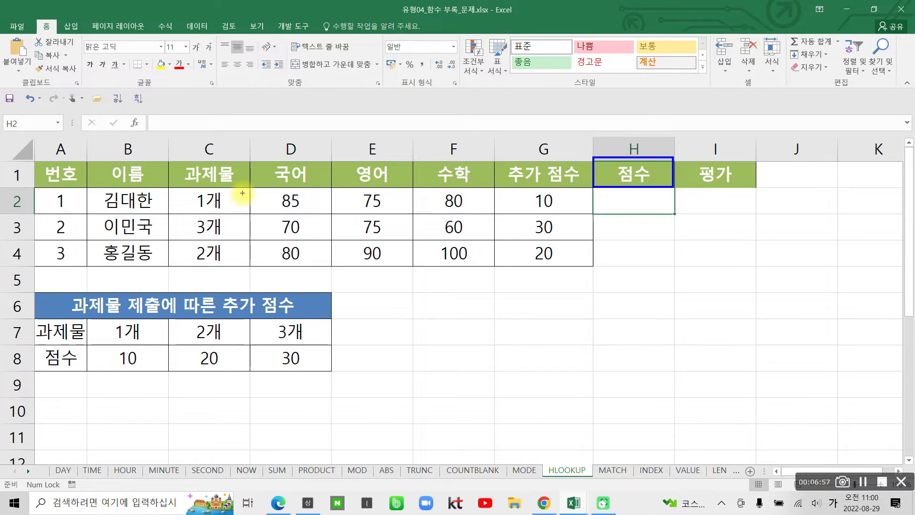
mouse_move(246, 191)
mouse_down()
mouse_move(369, 213)
mouse_move(496, 212)
mouse_up()
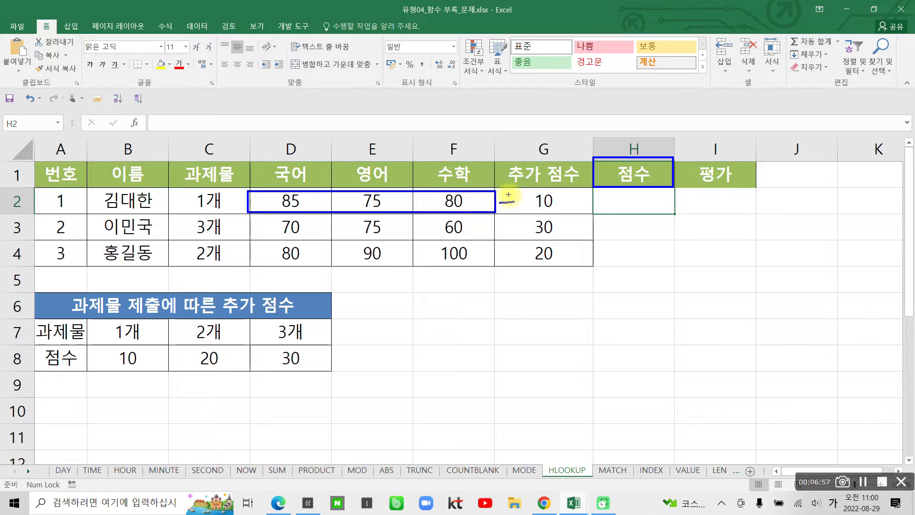
drag(530, 190, 570, 213)
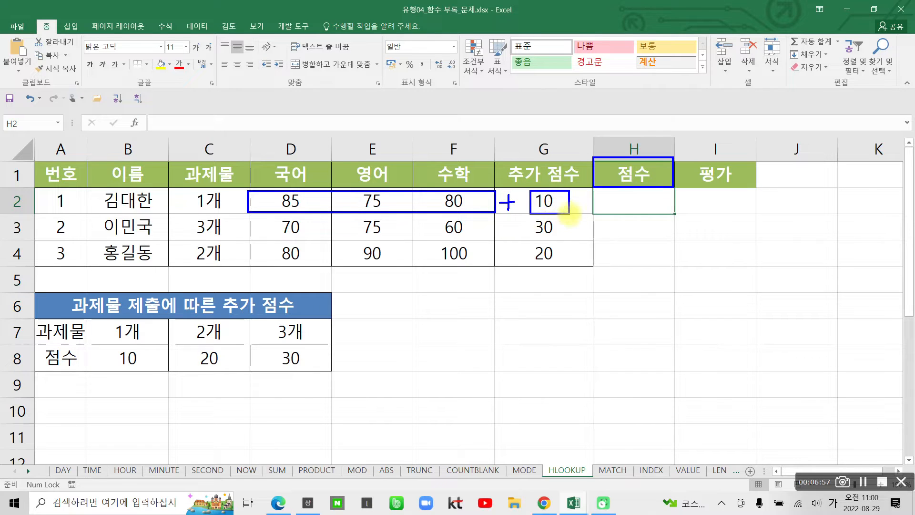
drag(633, 196, 652, 193)
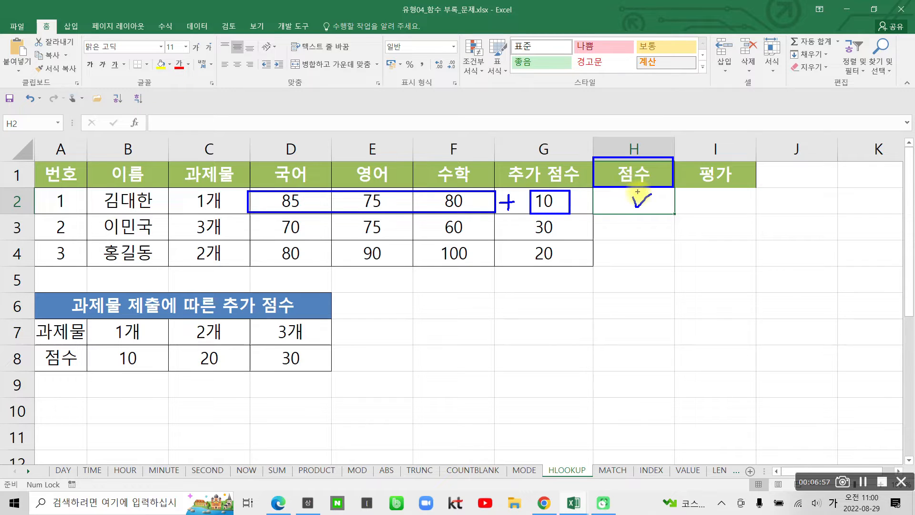
key(Escape)
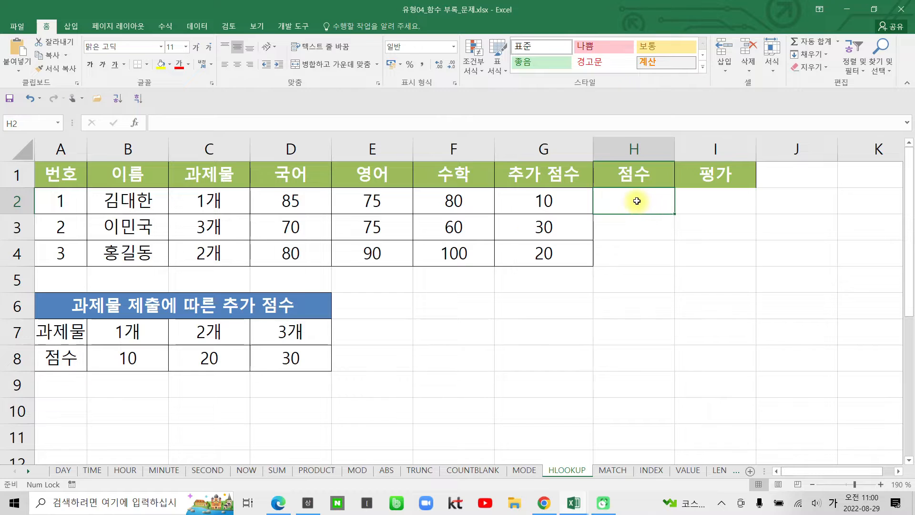
- Start the score formula in H2 with AVERAGE over the subject scores D2:F2
click(197, 124)
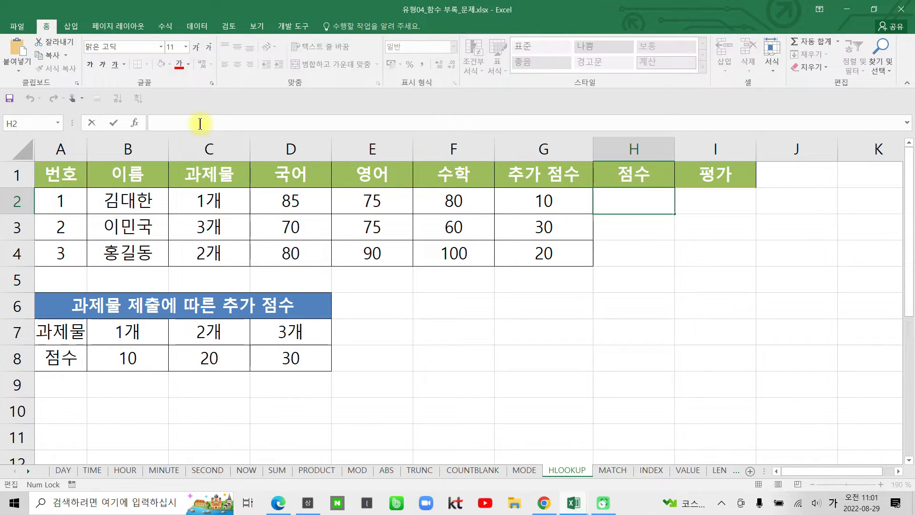
text(=)
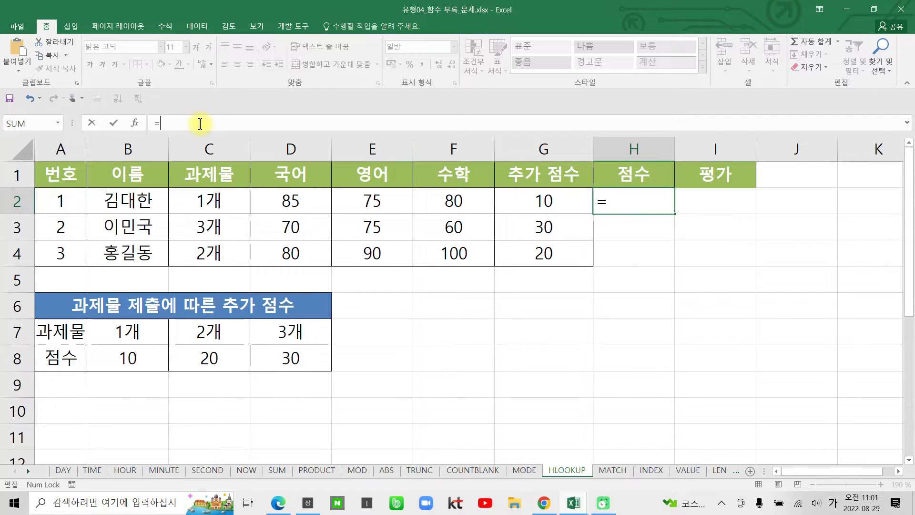
text(ㅁ)
key(BackSpace)
key(Hangul)
text(ave)
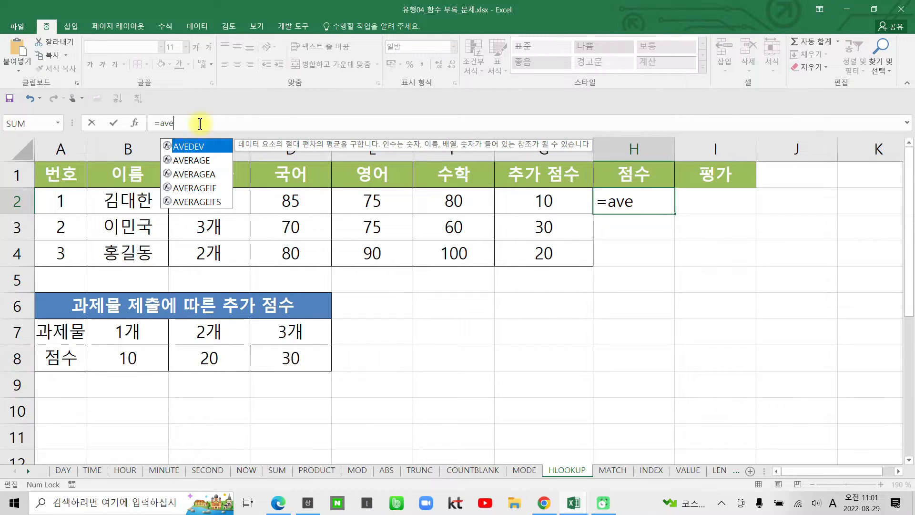
text(r)
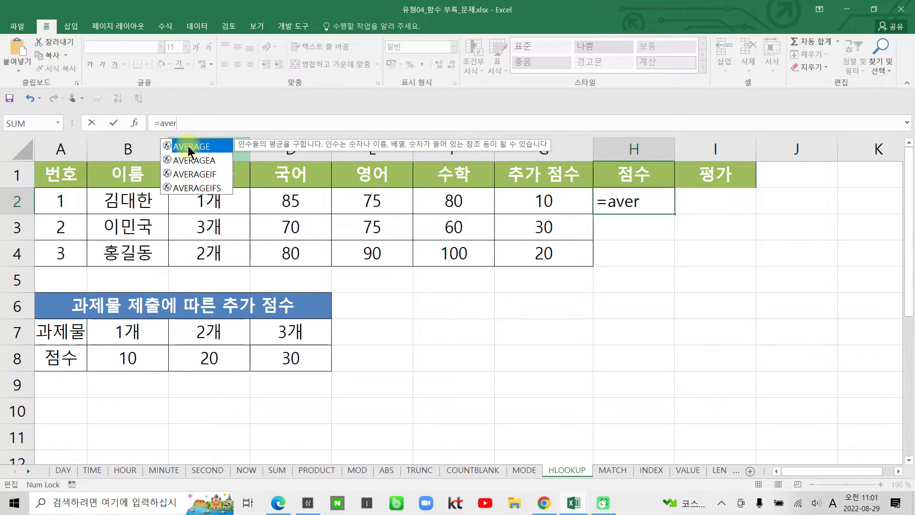
double_click(187, 145)
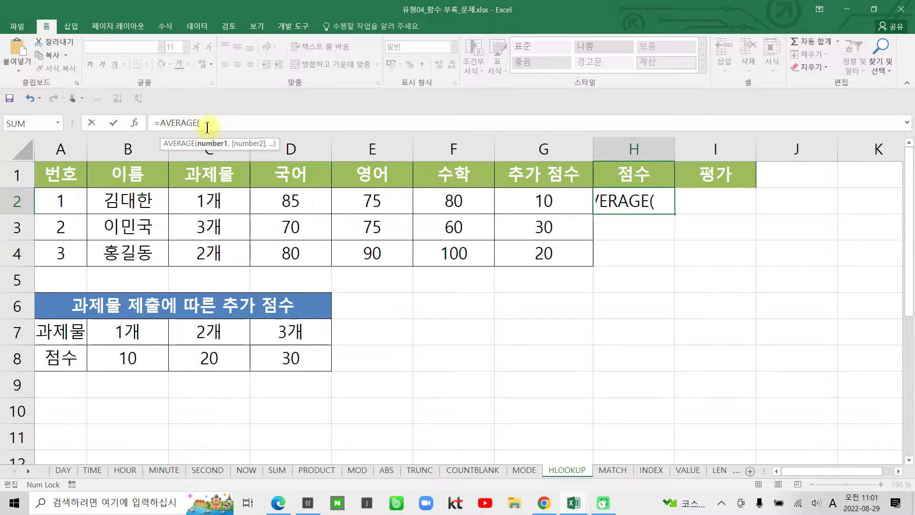
click(310, 201)
drag(334, 200, 416, 201)
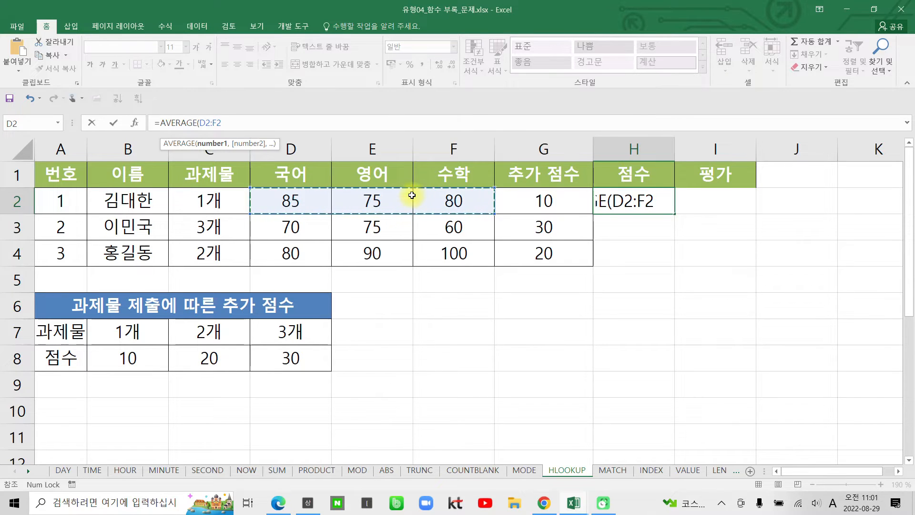
- Complete H2 as =AVERAGE(D2:F2)+G2 and copy the formula down through H4
text()+)
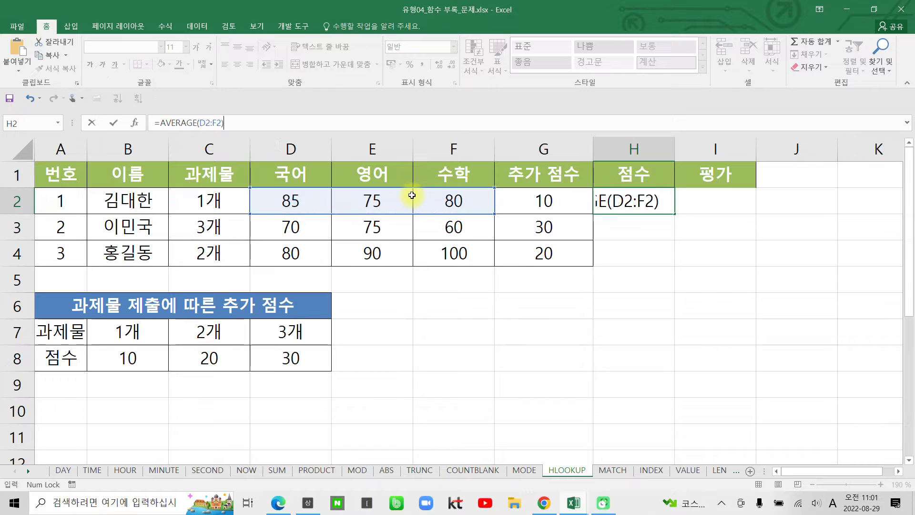
click(547, 200)
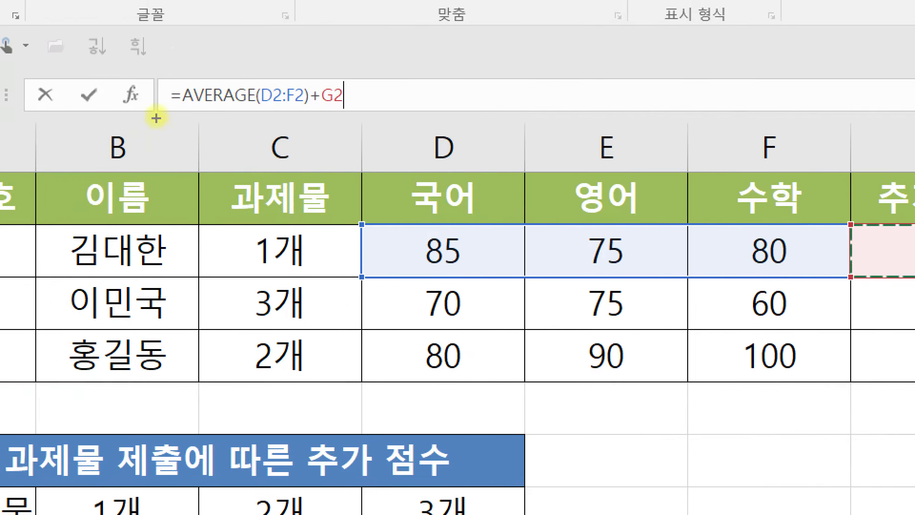
mouse_move(158, 77)
mouse_down()
mouse_move(195, 98)
mouse_move(365, 119)
mouse_move(344, 117)
mouse_up()
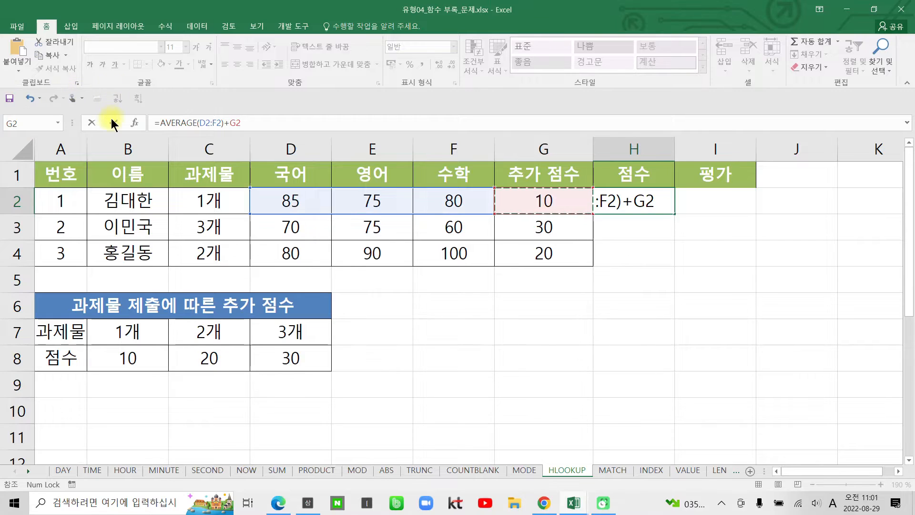
key(ctrl+Return)
drag(674, 214, 666, 265)
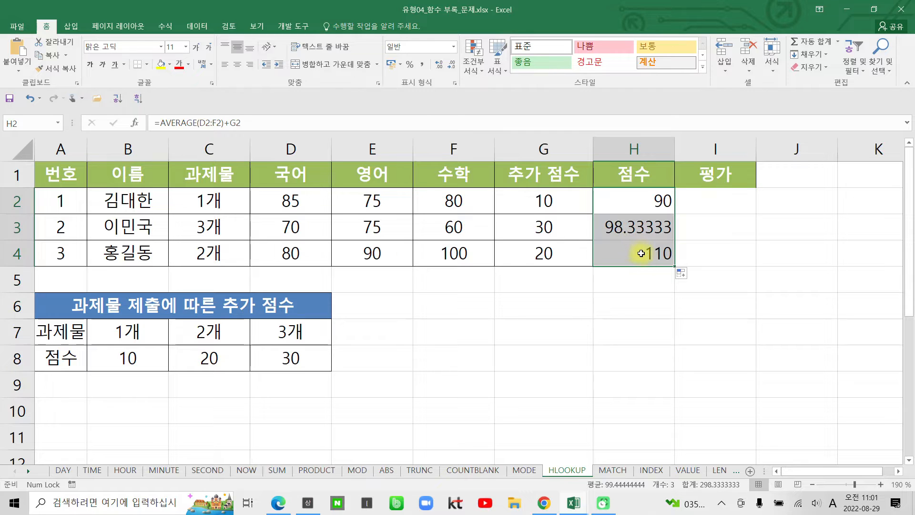
click(641, 254)
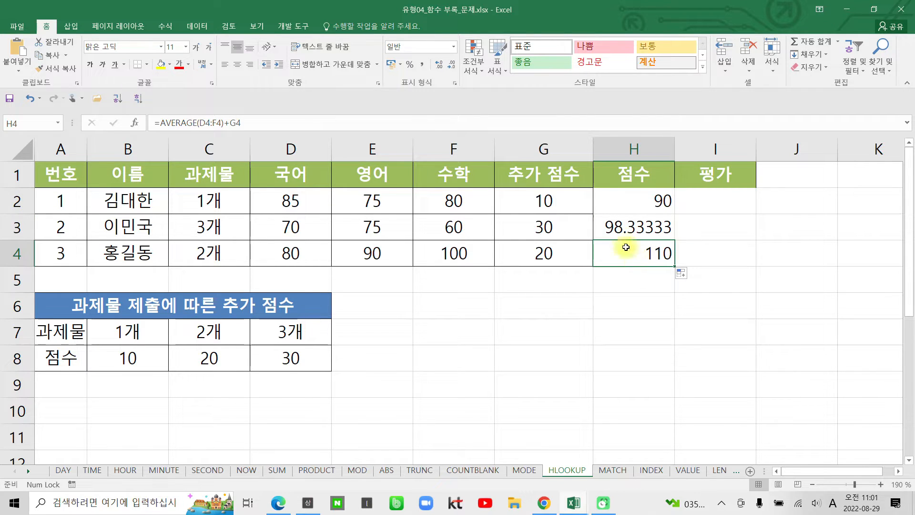
- Add the row labels 점수 in A10 and 평가 in A11 for a grading table below the extra-score table
click(721, 199)
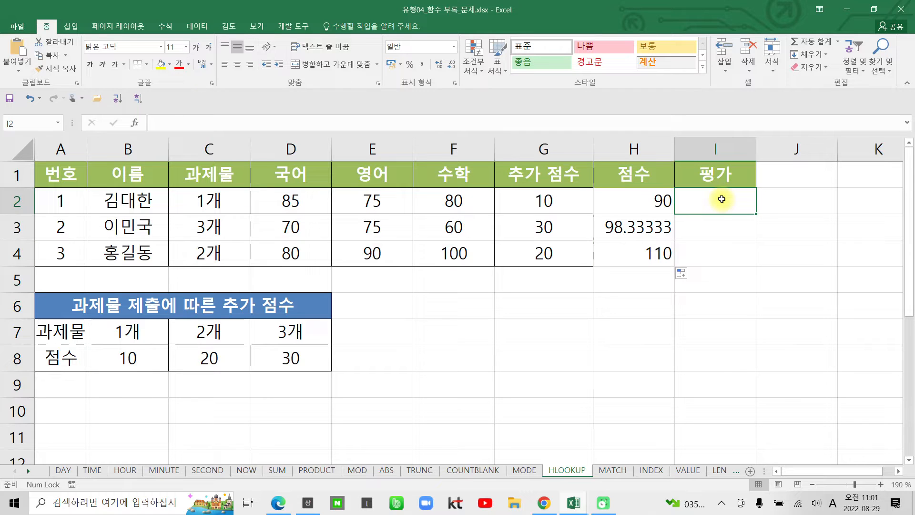
click(289, 354)
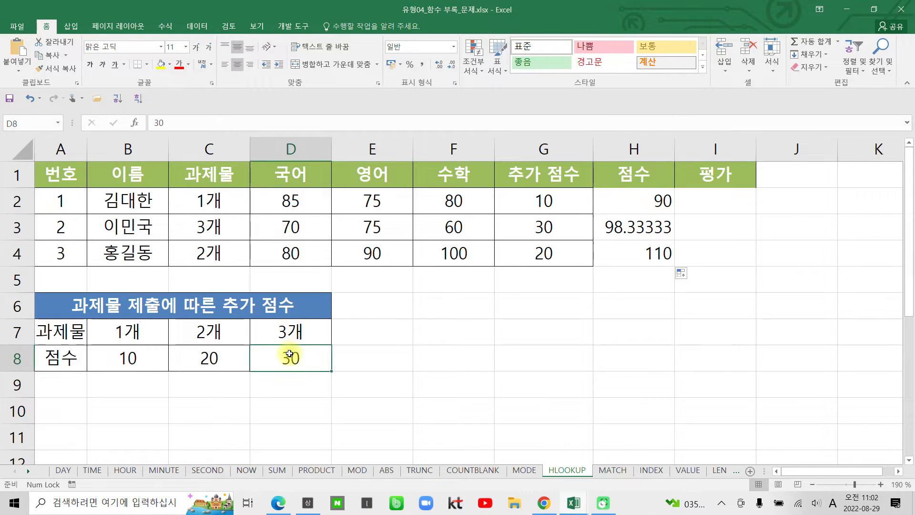
scroll(289, 354, down, 1)
click(83, 332)
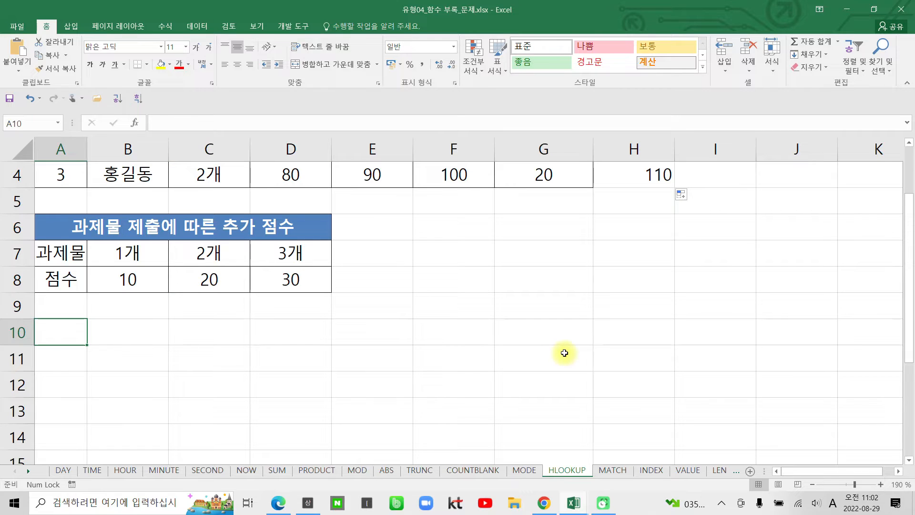
text(w)
key(BackSpace)
key(Hangul)
text(점수)
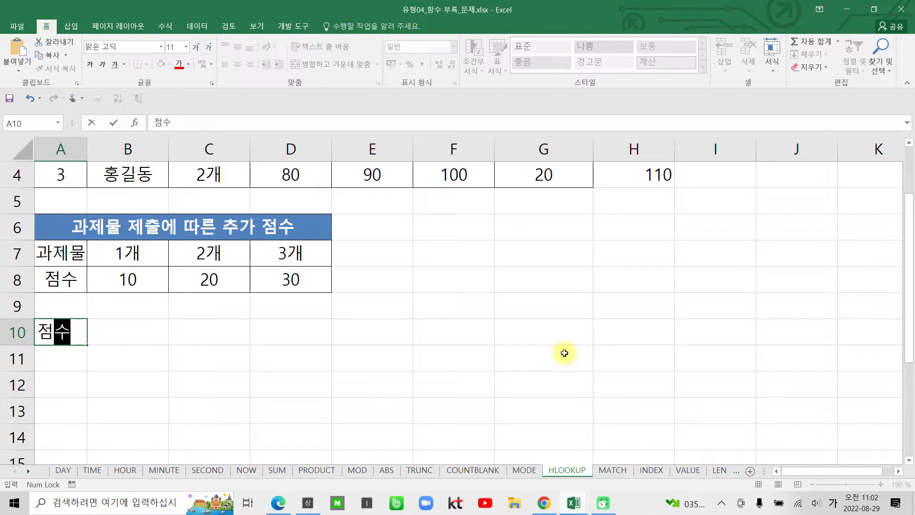
key(Return)
text(평가)
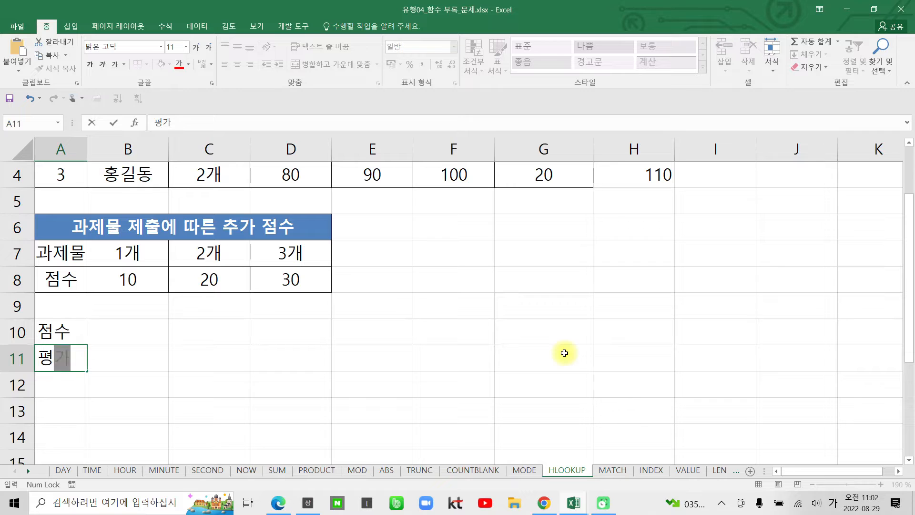
key(Return)
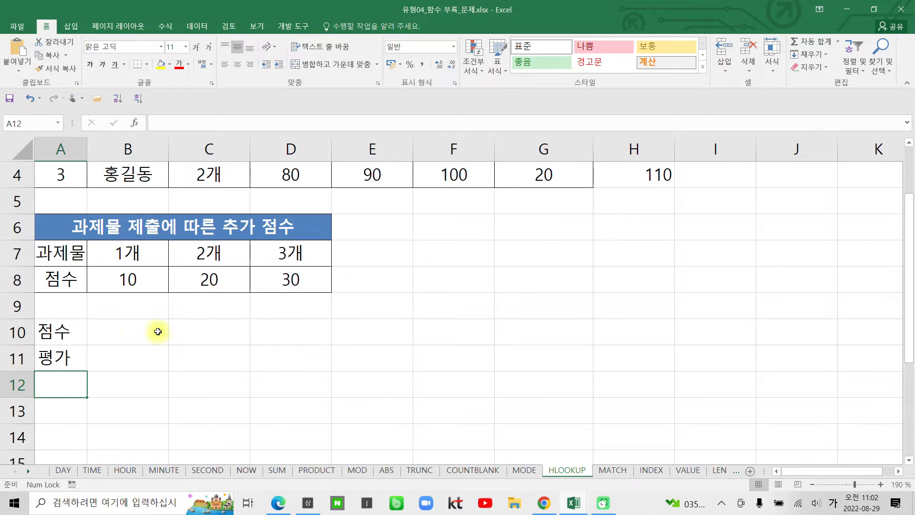
- Enter the score thresholds 0, 60, 70, 80 and 90 across B10:F10
click(135, 331)
text(0)
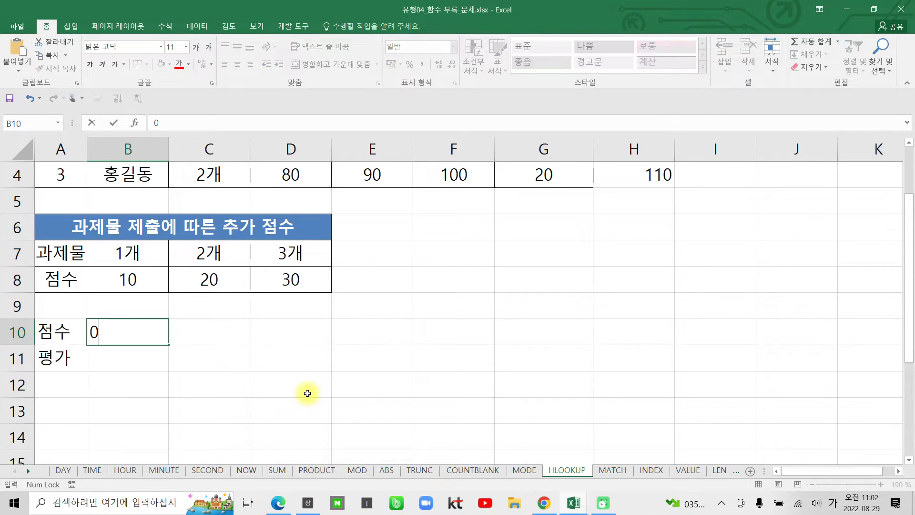
key(Tab)
text(60)
key(Tab)
text(70)
key(Tab)
text(80)
key(Tab)
text(90)
key(Tab)
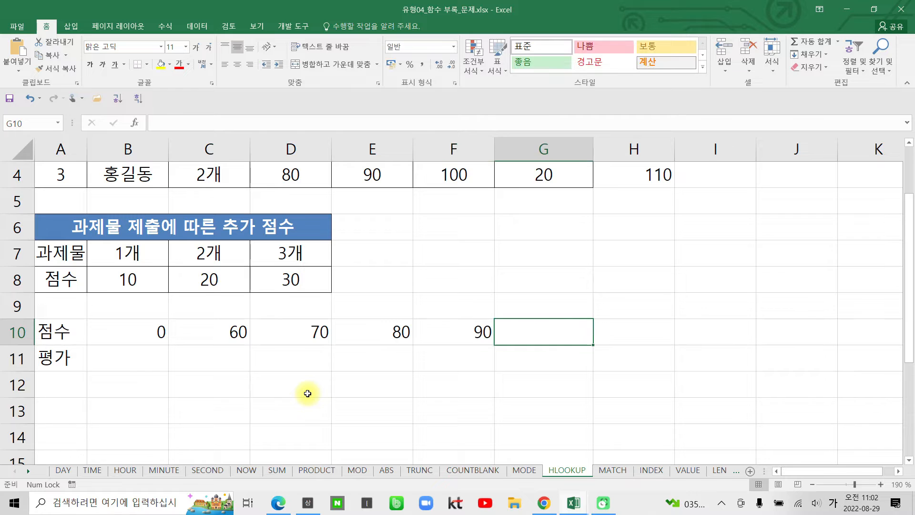
- Enter the grades 가, 양, 미, 우 and 수 across B11:F11 and center them in their cells
click(130, 351)
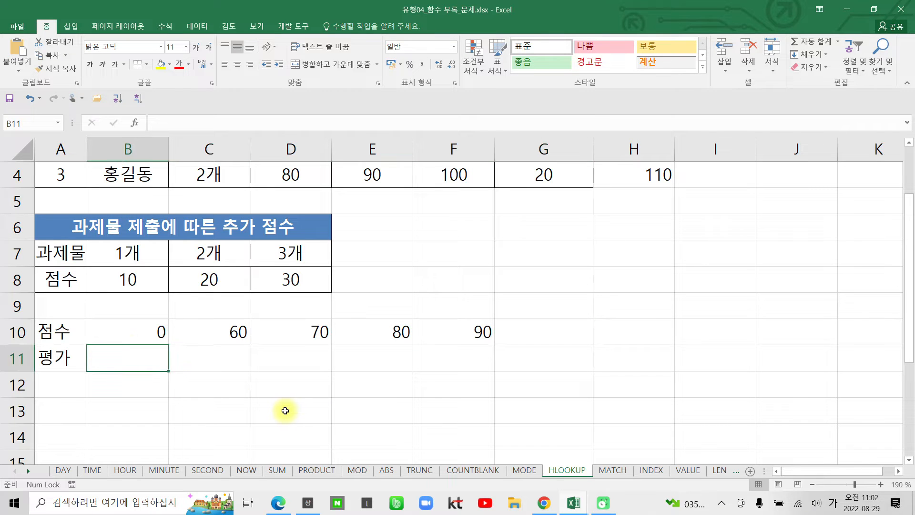
text(가)
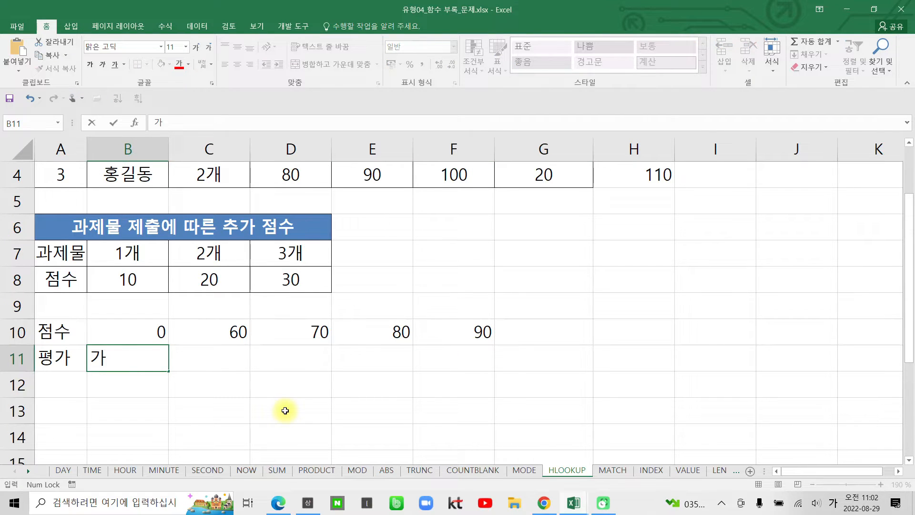
key(Tab)
text(양)
key(Tab)
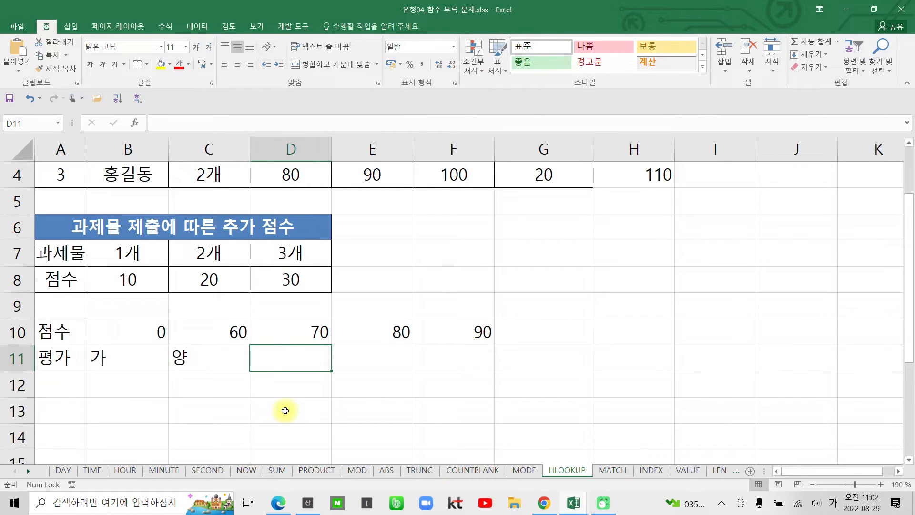
text(미)
key(Tab)
text(우)
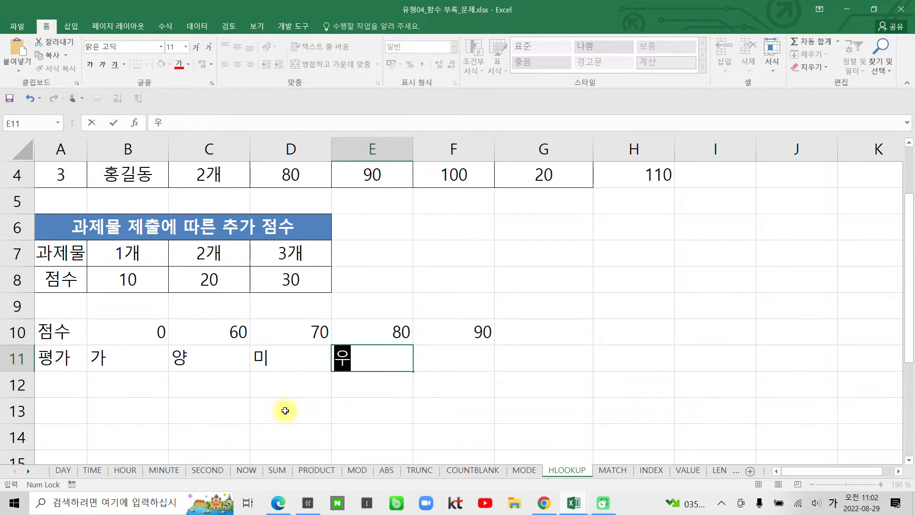
key(Tab)
text(수)
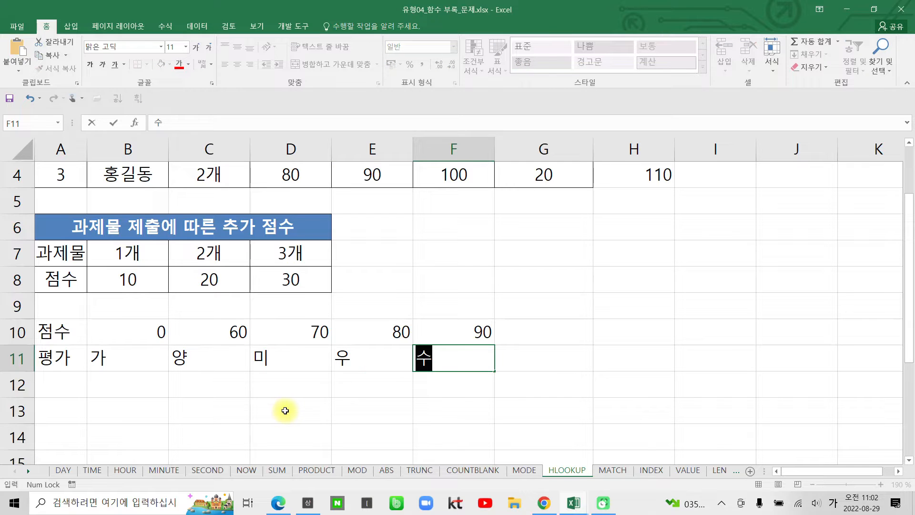
click(286, 432)
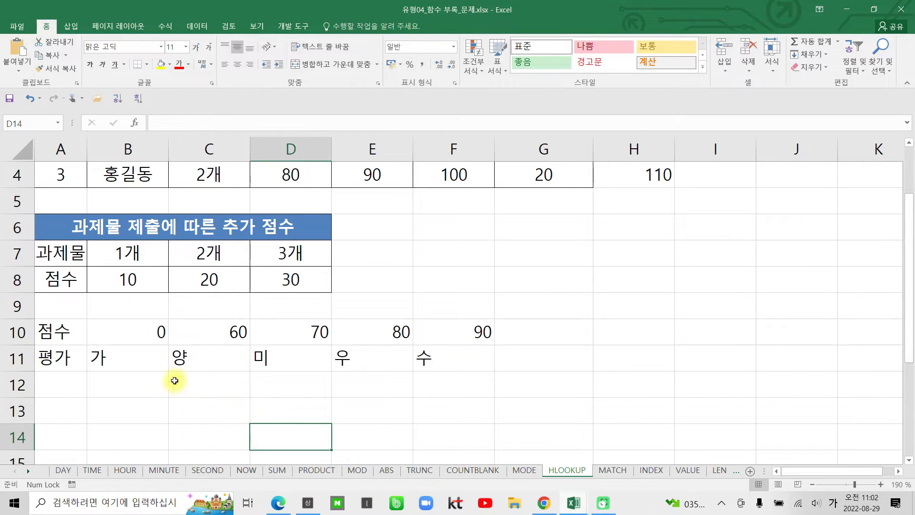
drag(144, 363, 435, 362)
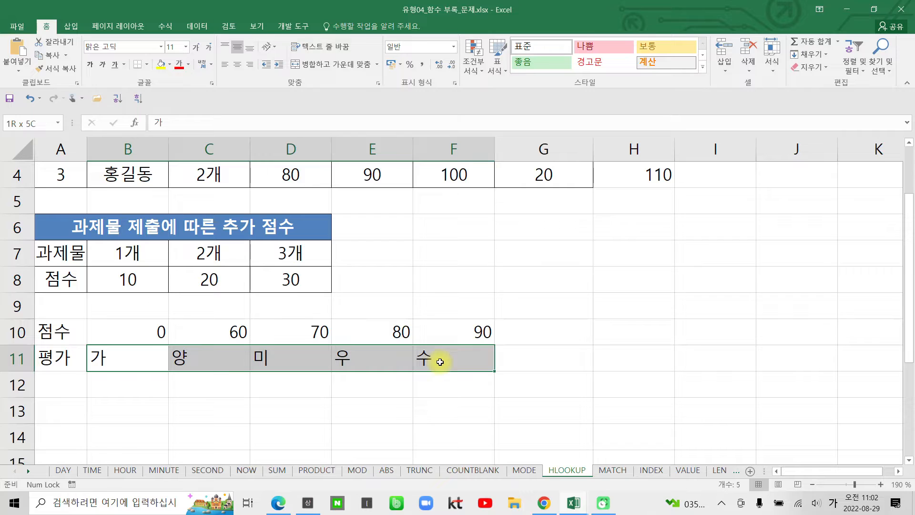
click(242, 69)
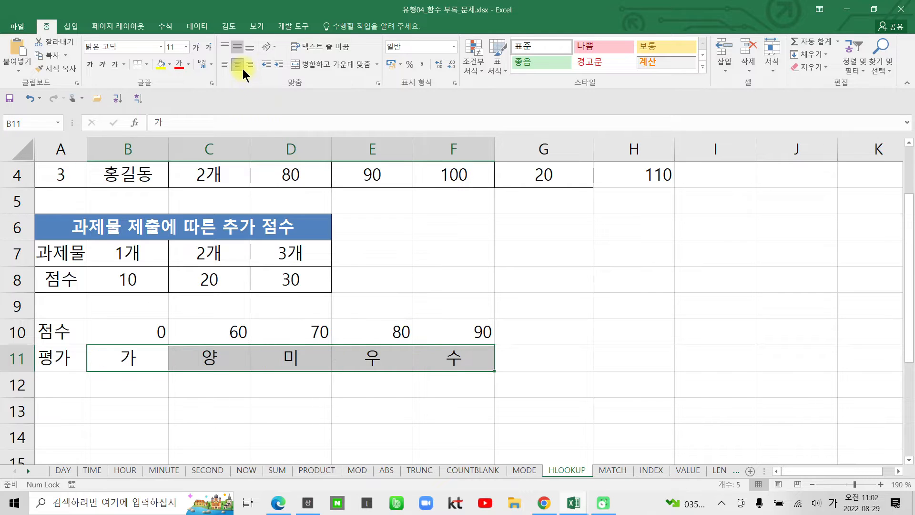
- Examine which grade in row 11 belongs to each score threshold in row 10
click(148, 349)
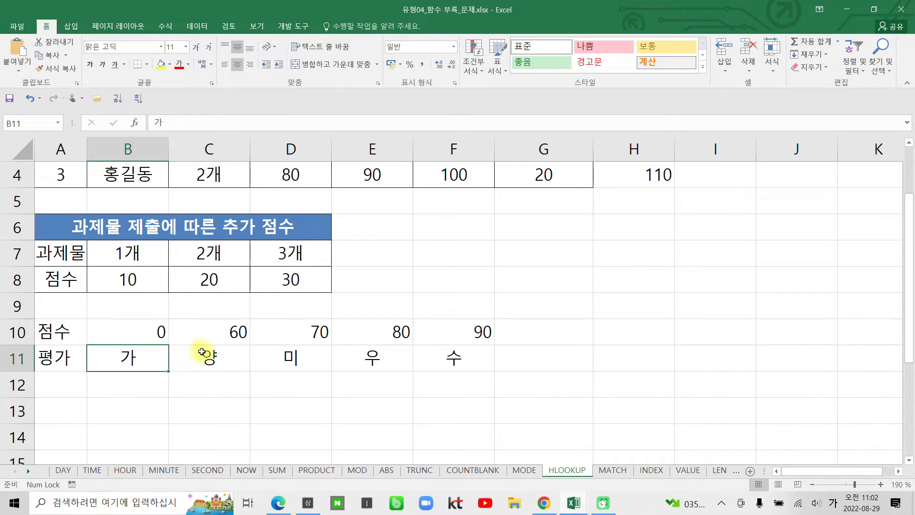
click(147, 328)
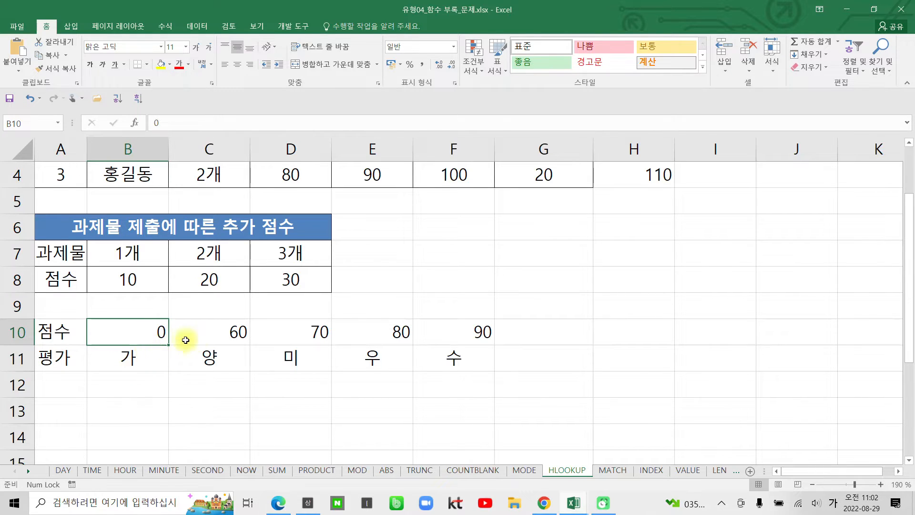
click(119, 364)
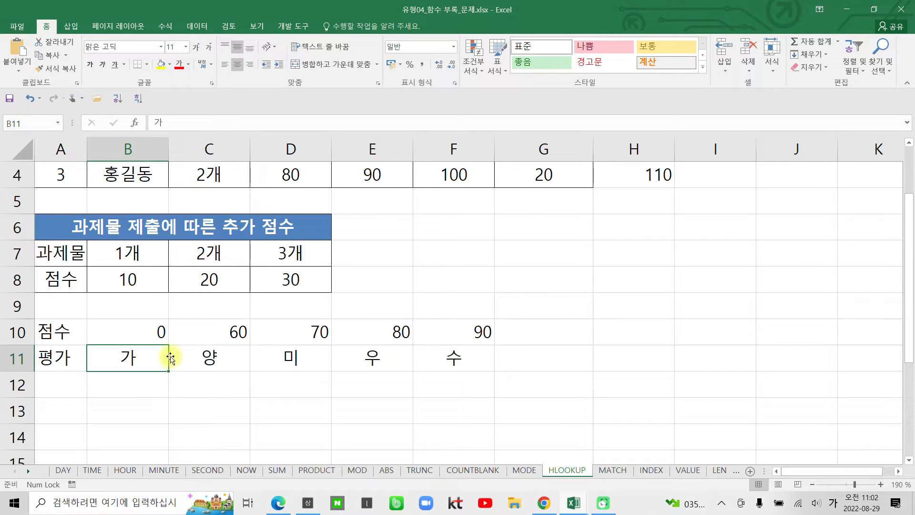
click(241, 360)
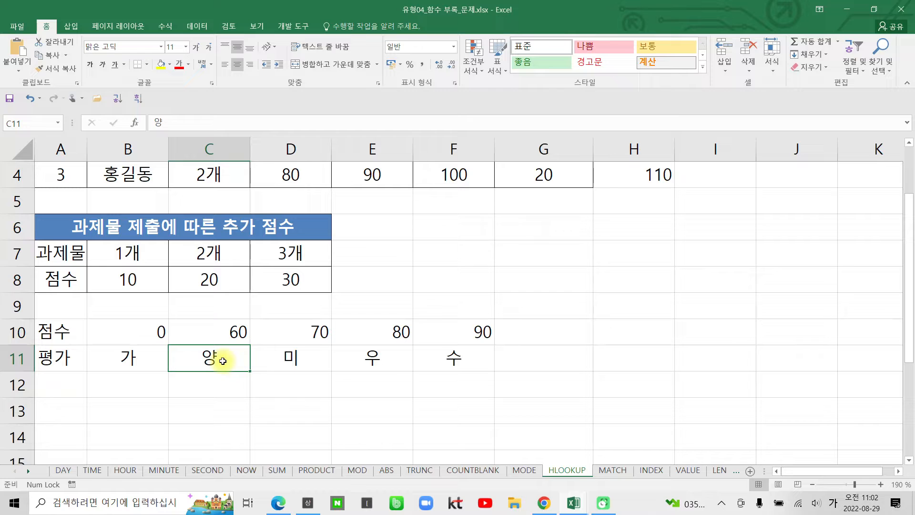
click(287, 335)
click(287, 359)
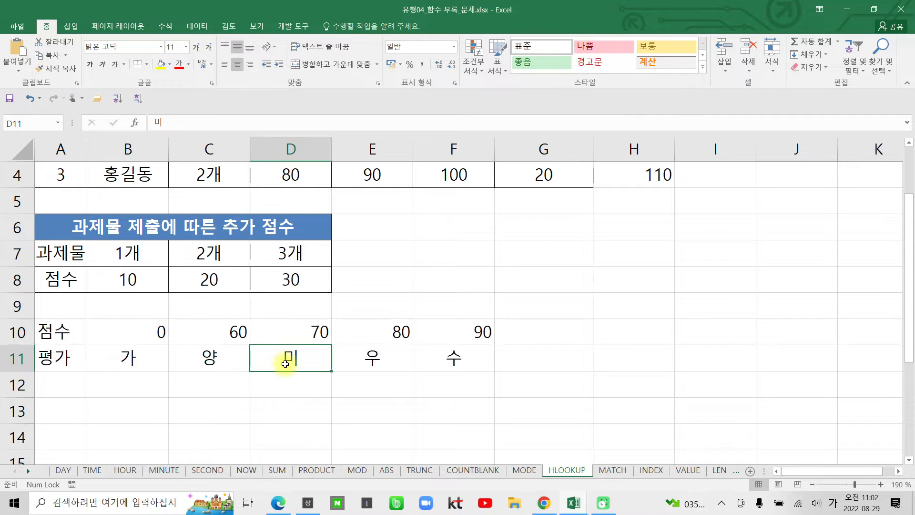
click(392, 336)
click(390, 355)
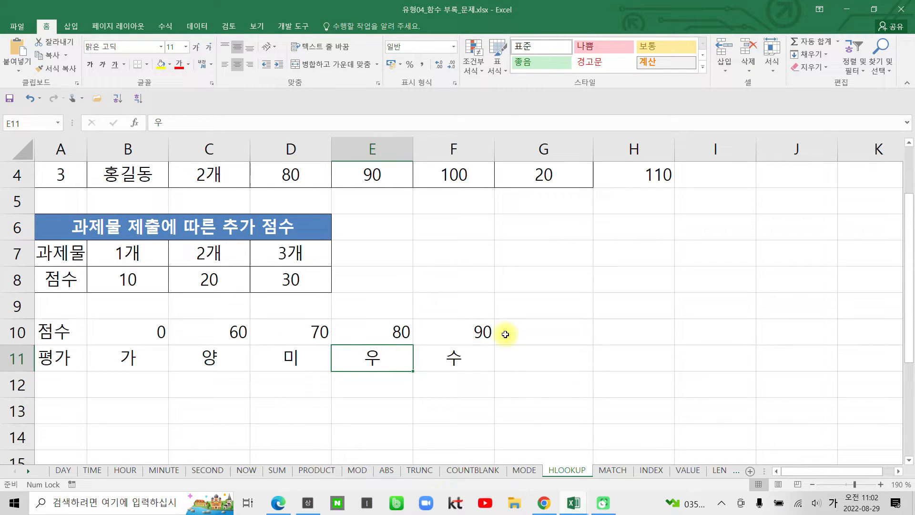
click(476, 333)
click(476, 349)
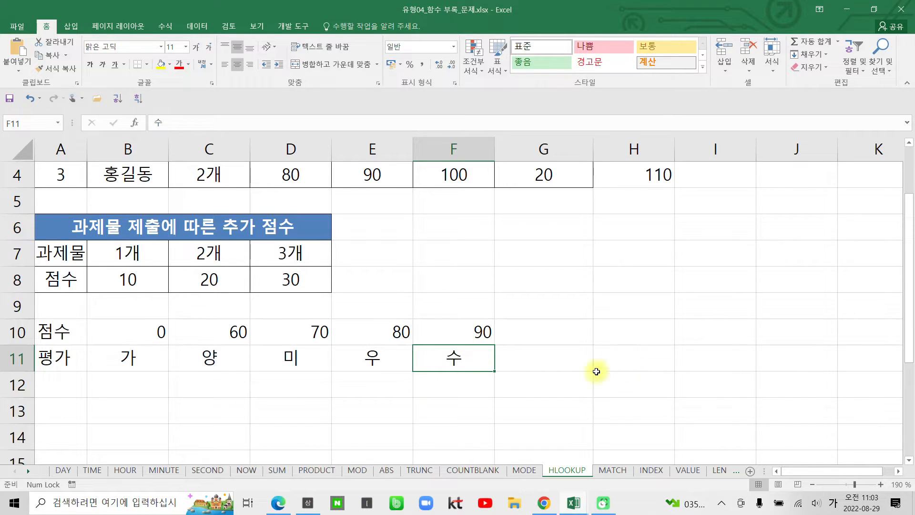
- Examine the score-to-grade table in A10:F11 against the first student's 점수 in H2 and the 평가 cell I2
drag(52, 336, 490, 353)
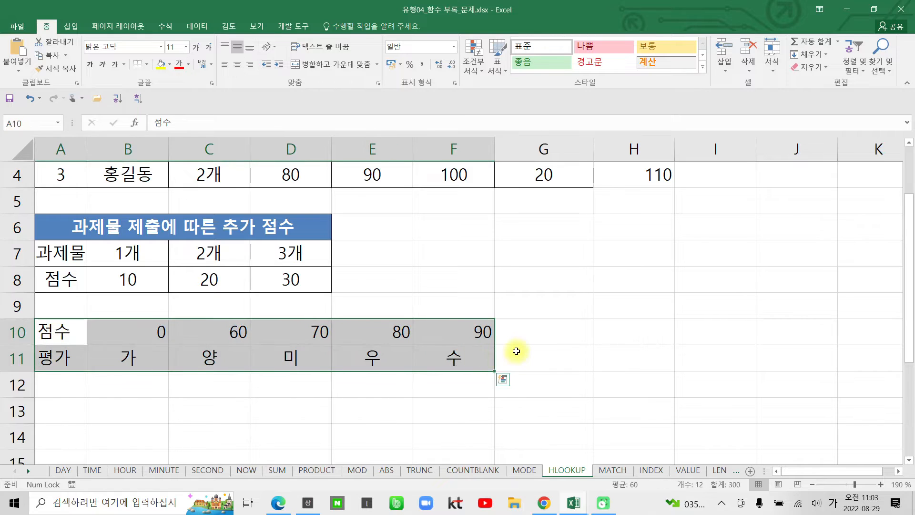
click(620, 352)
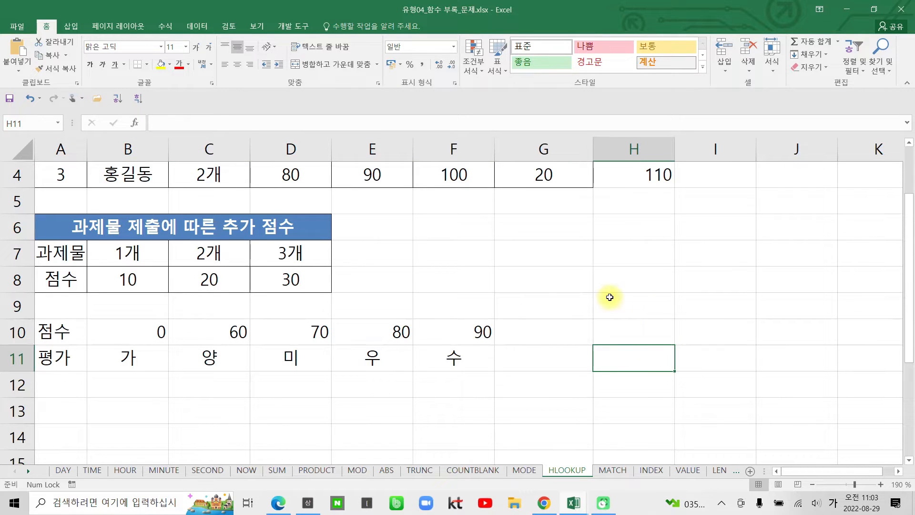
scroll(610, 297, up, 1)
ctrl+scroll(609, 297, down, 1)
click(660, 194)
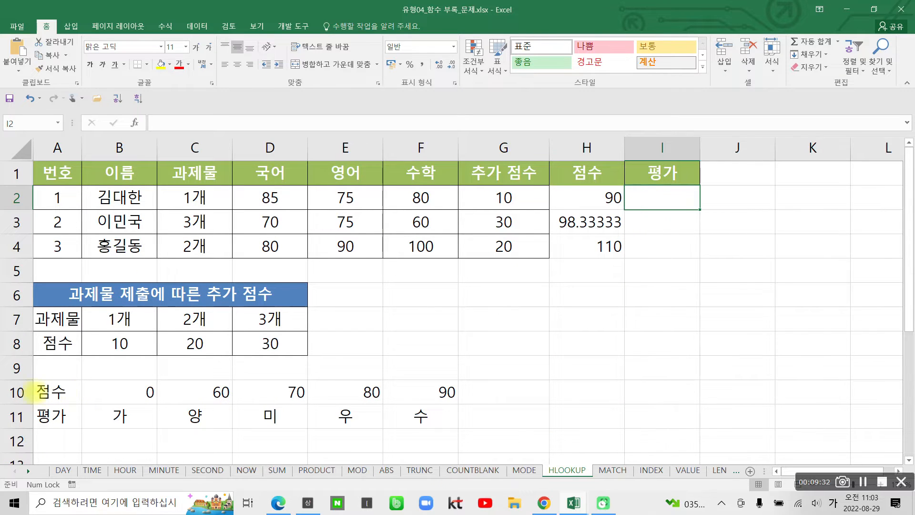
mouse_move(36, 381)
mouse_down()
mouse_move(302, 431)
mouse_move(458, 428)
mouse_up()
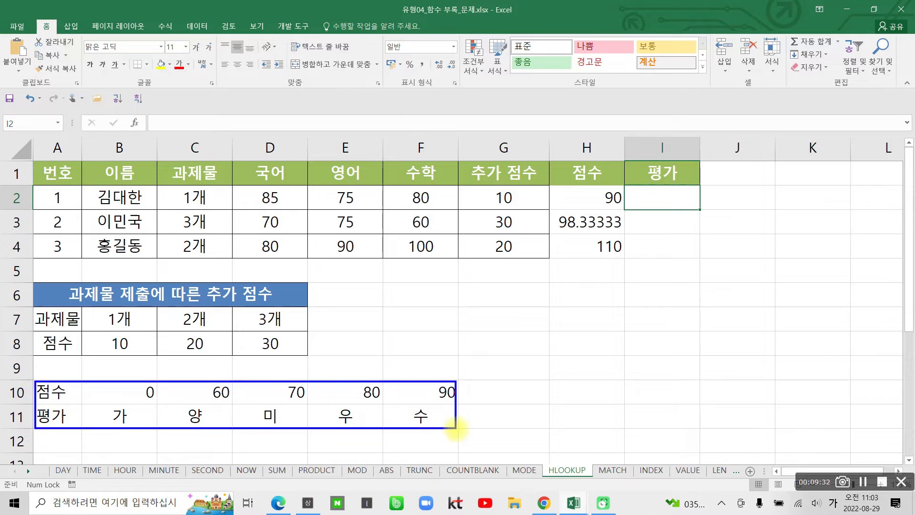
mouse_move(600, 188)
mouse_down()
mouse_move(595, 204)
mouse_move(630, 195)
mouse_move(598, 188)
mouse_up()
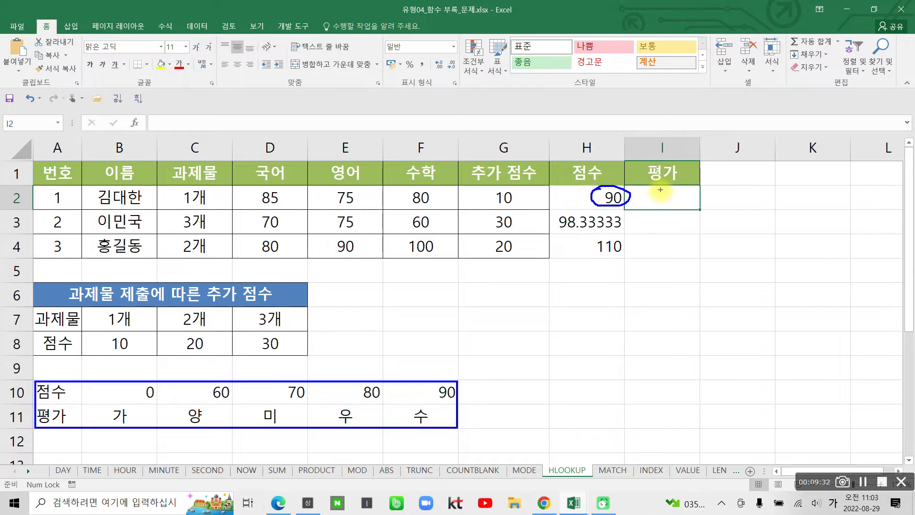
drag(659, 191, 670, 196)
mouse_move(81, 409)
mouse_down()
mouse_move(86, 427)
mouse_move(395, 426)
mouse_move(311, 399)
mouse_move(117, 410)
mouse_up()
key(Escape)
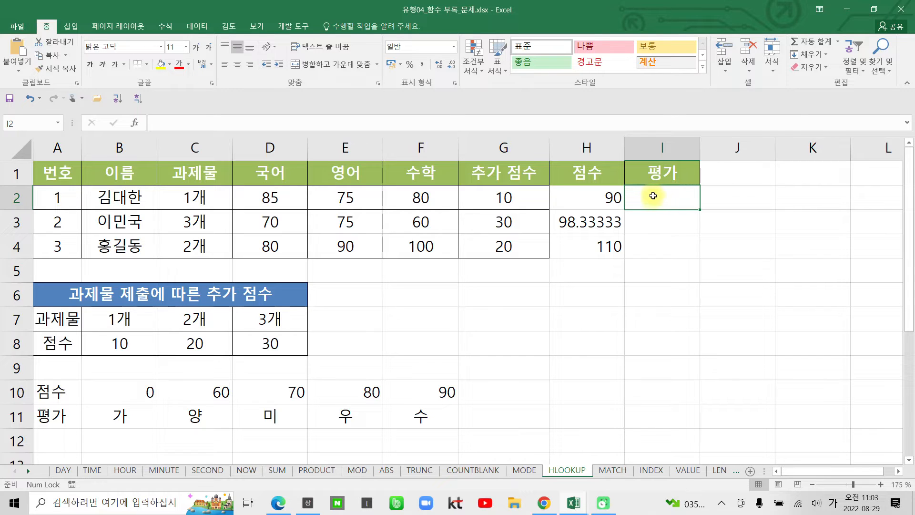
- Start an HLOOKUP formula in I2 with H2 as the lookup value and the absolute range $A$10:$F$11 as the table
click(201, 123)
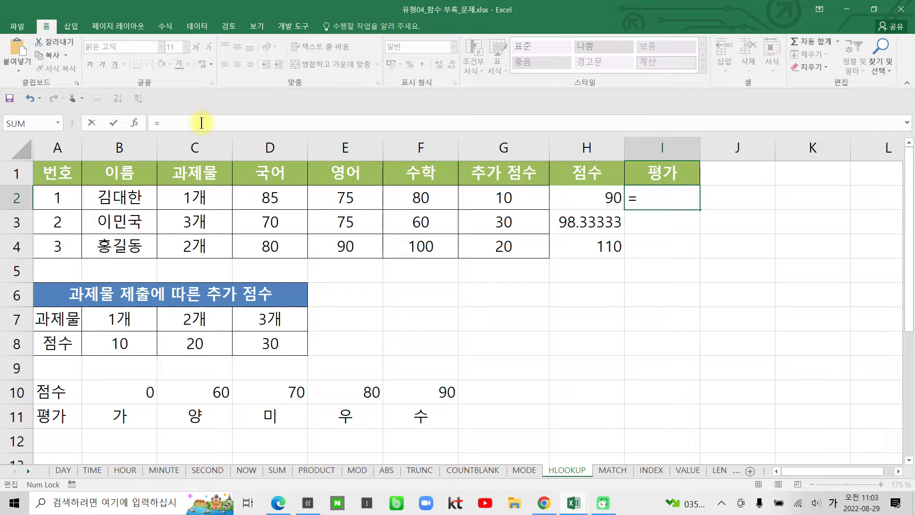
text(=ㅗ)
text(hl)
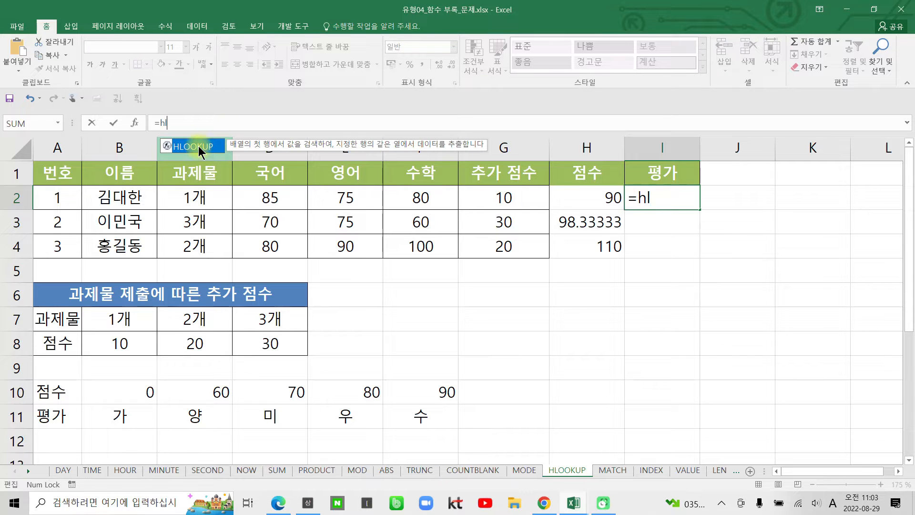
double_click(198, 146)
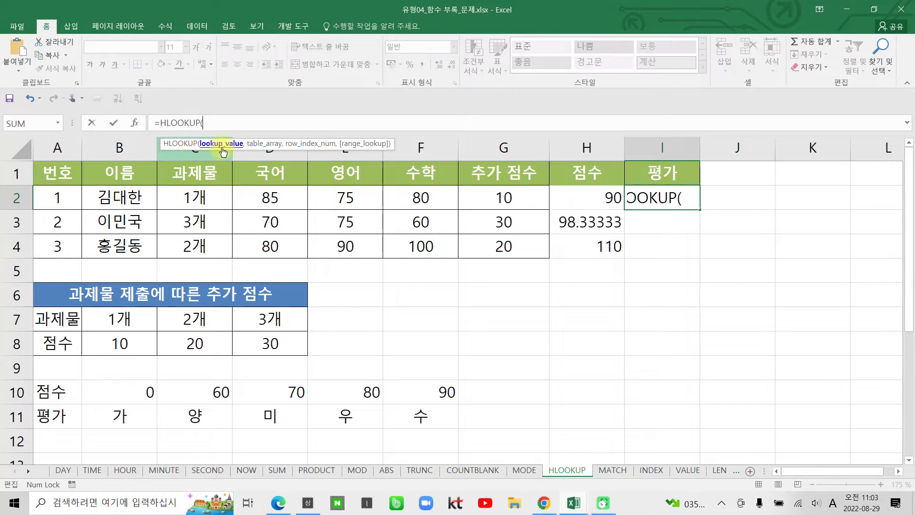
click(600, 197)
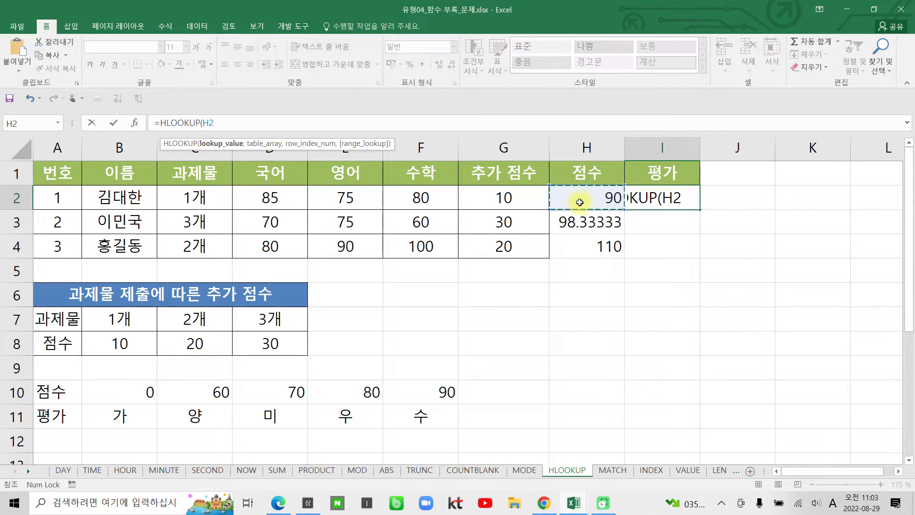
text(,)
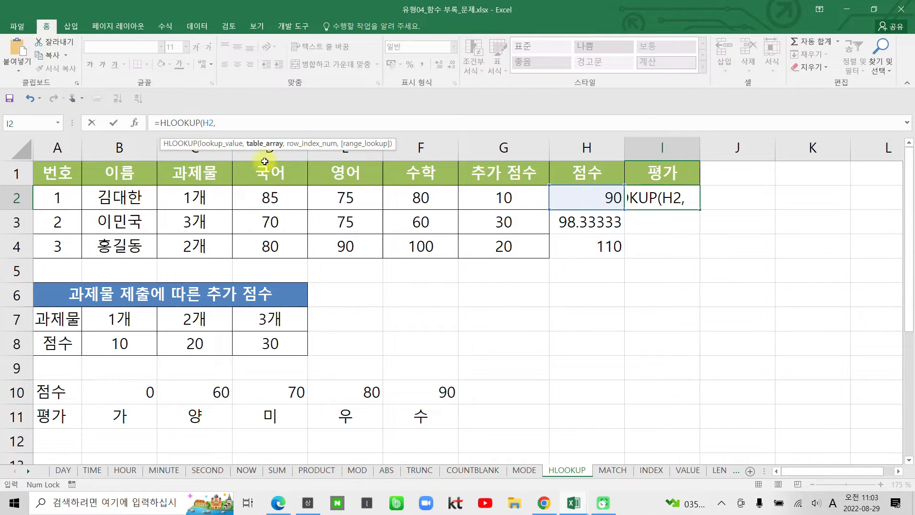
drag(56, 390, 426, 417)
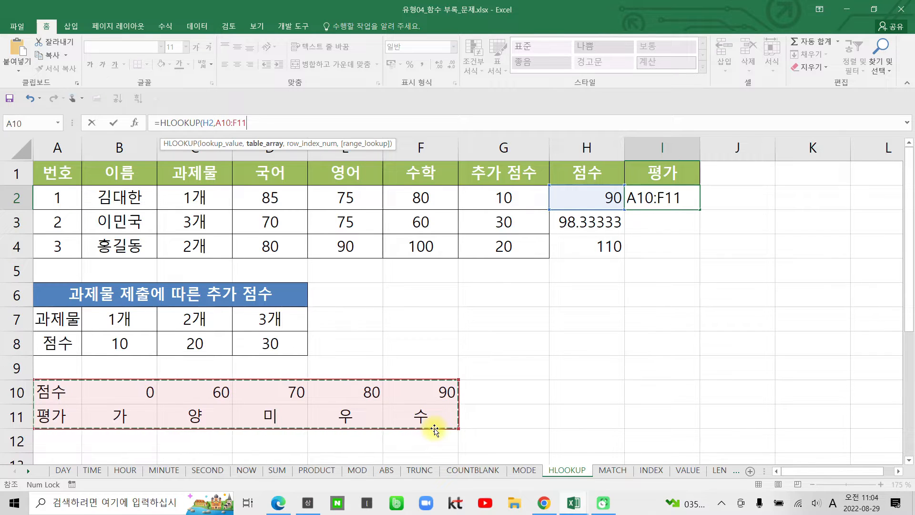
key(F4)
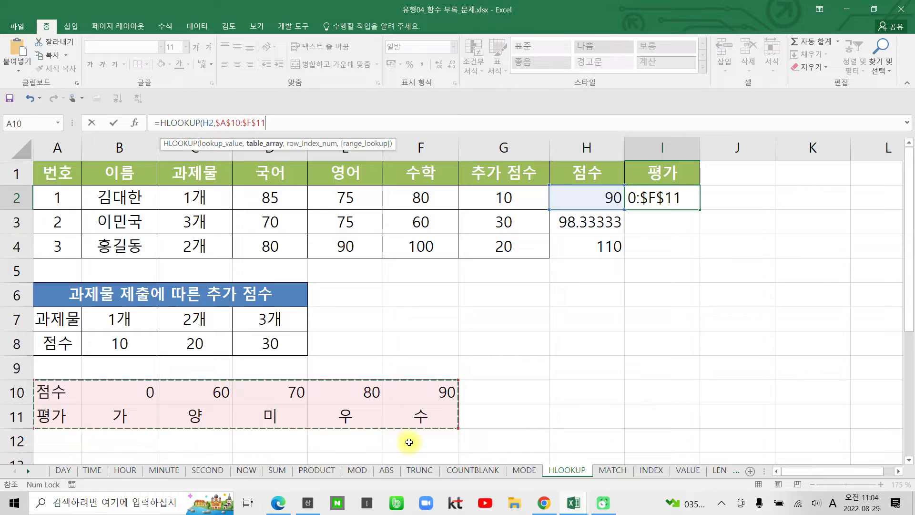
text(,)
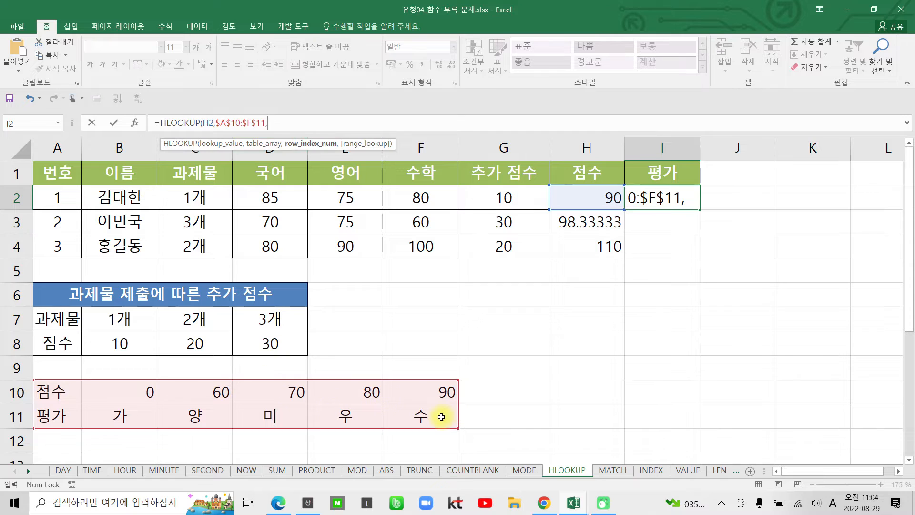
- Complete the HLOOKUP with row index 2 and approximate match TRUE, and fill the formula from I2 down to I4
text(2)
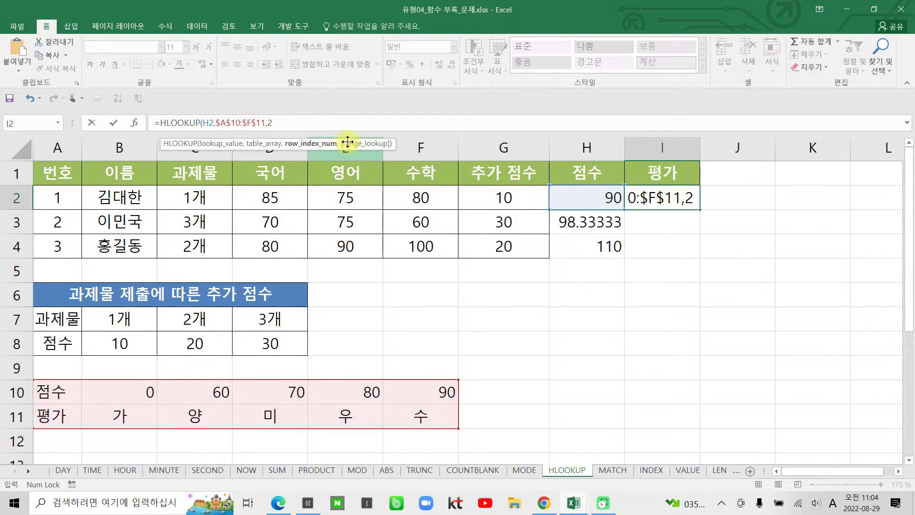
text(,)
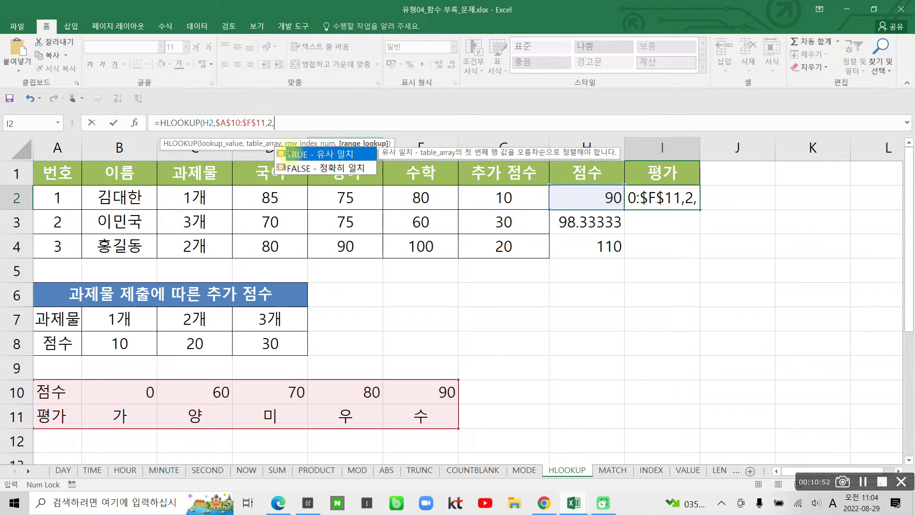
drag(281, 144, 365, 160)
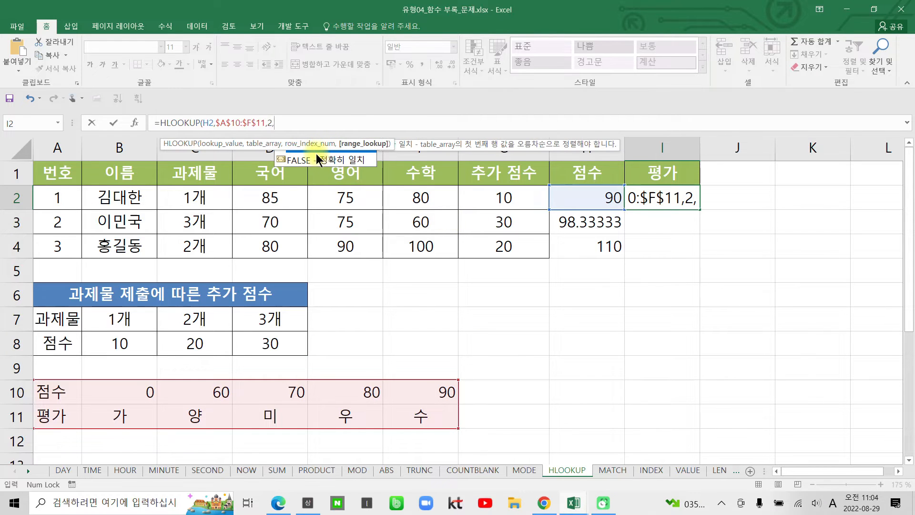
click(286, 132)
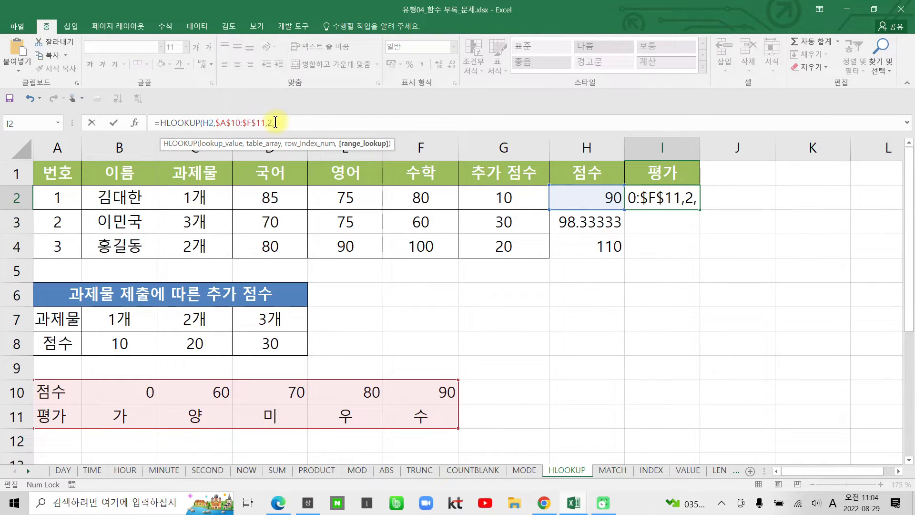
key(BackSpace)
text(,)
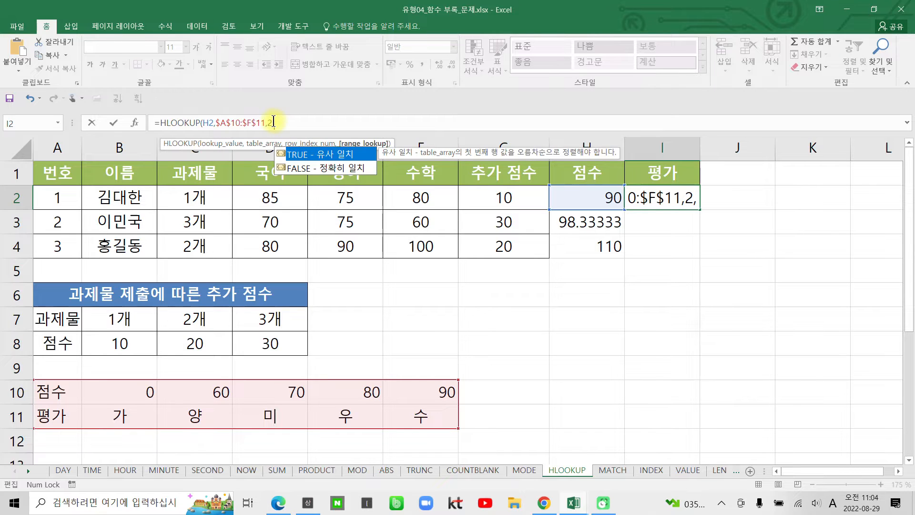
double_click(309, 153)
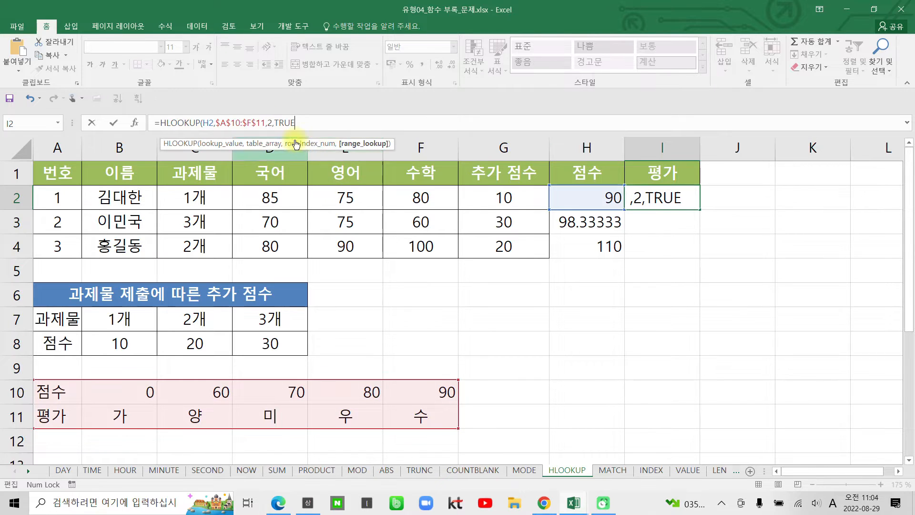
click(112, 122)
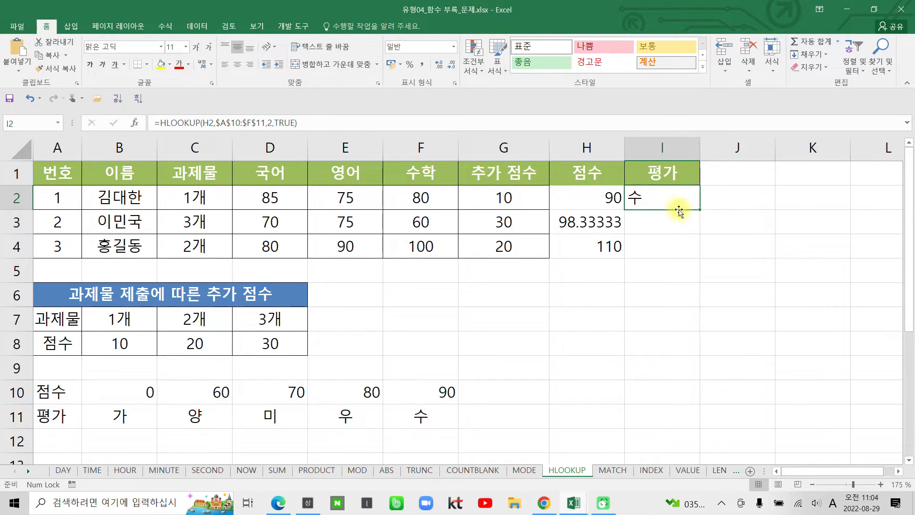
drag(700, 209, 699, 248)
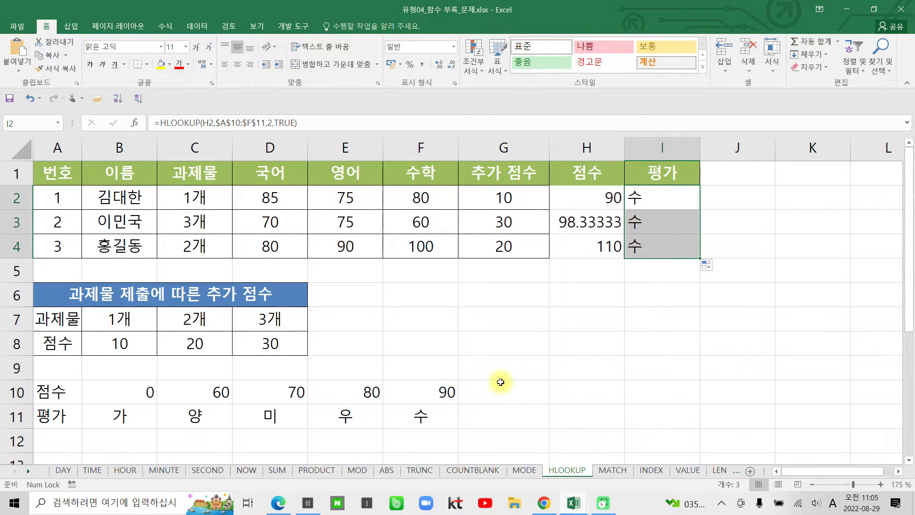
- Change the 국어 scores to 30 in D2 and 10 in D3
click(263, 195)
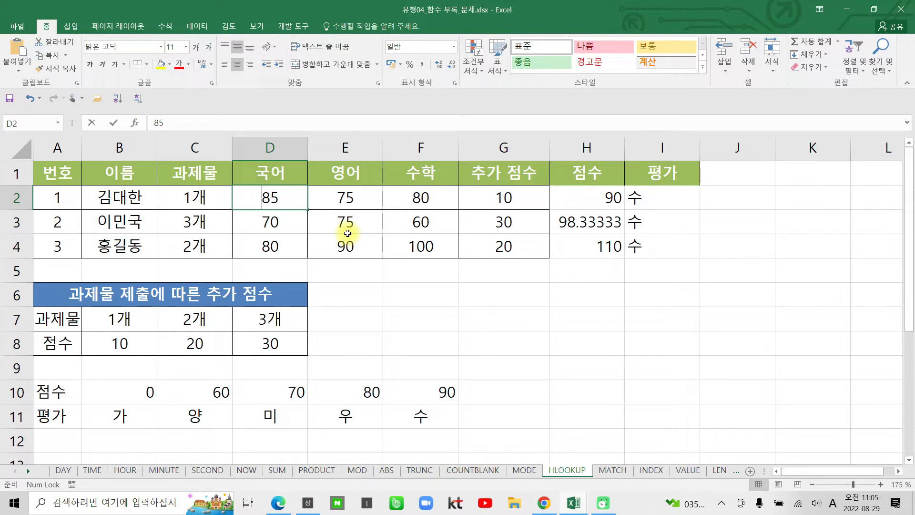
text(30)
key(Return)
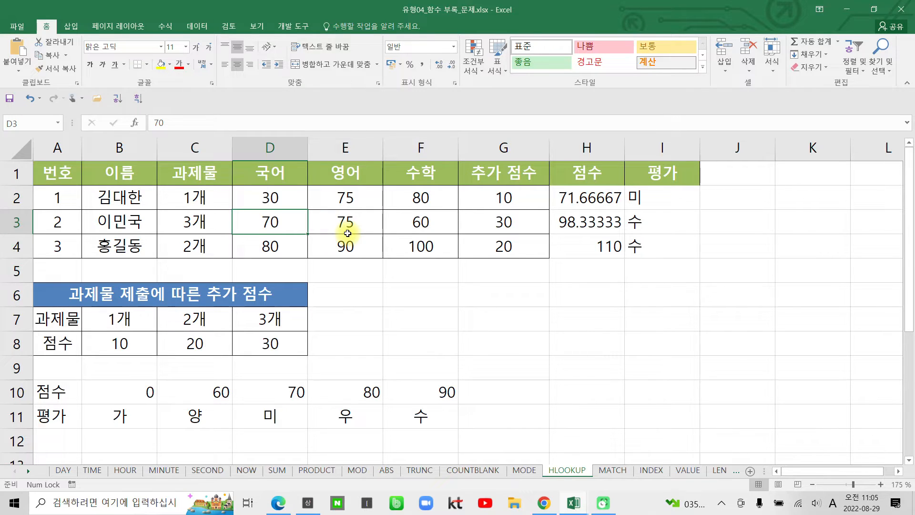
text(10)
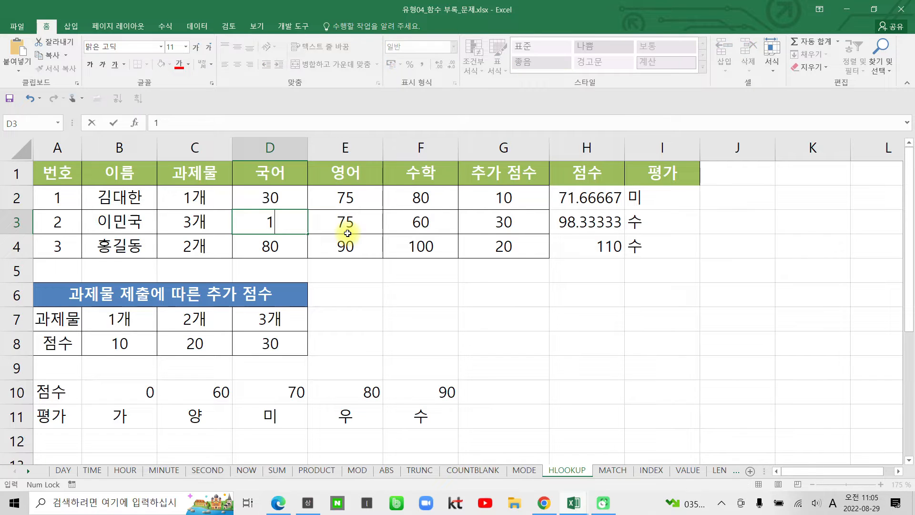
key(Return)
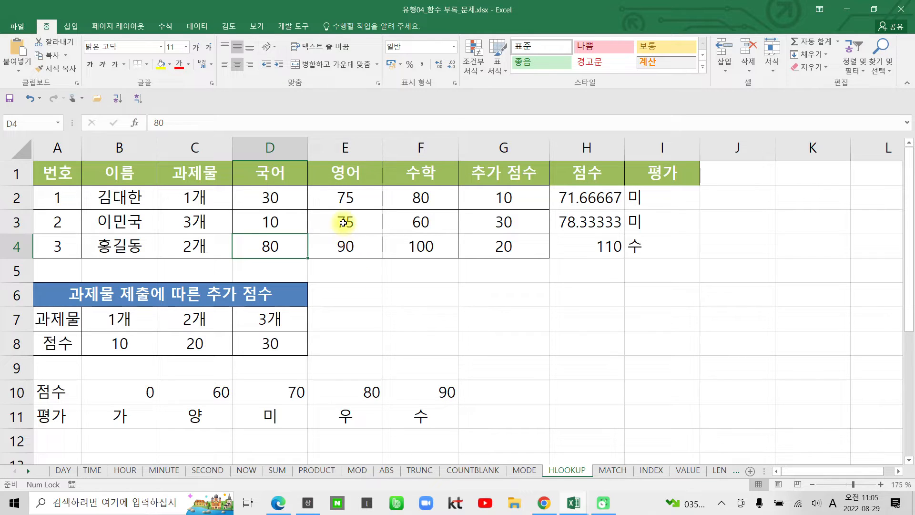
- Change the 영어 scores to 20 in E3 and 24 in E4
click(348, 220)
text(20)
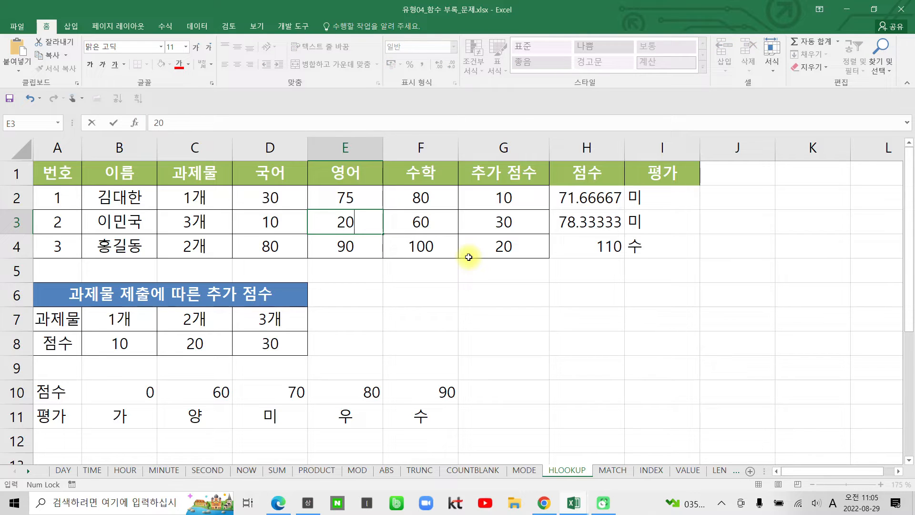
key(Return)
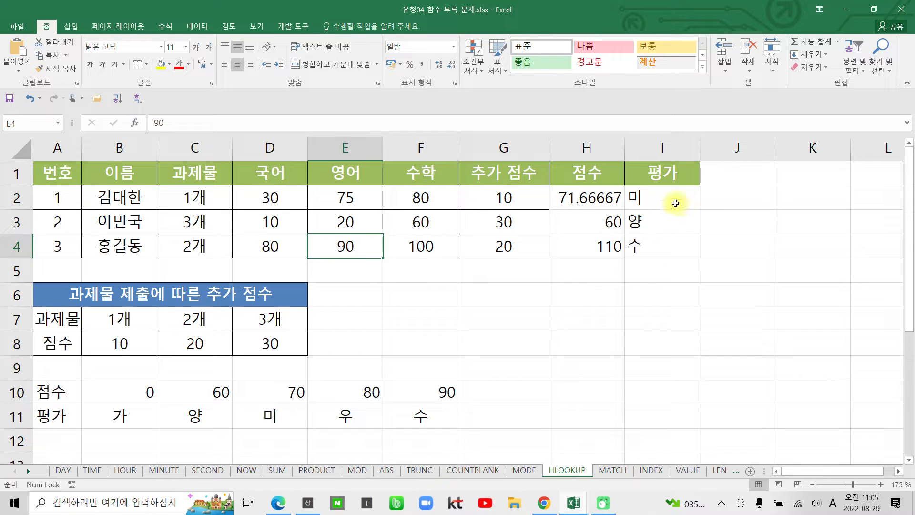
text(24)
key(Return)
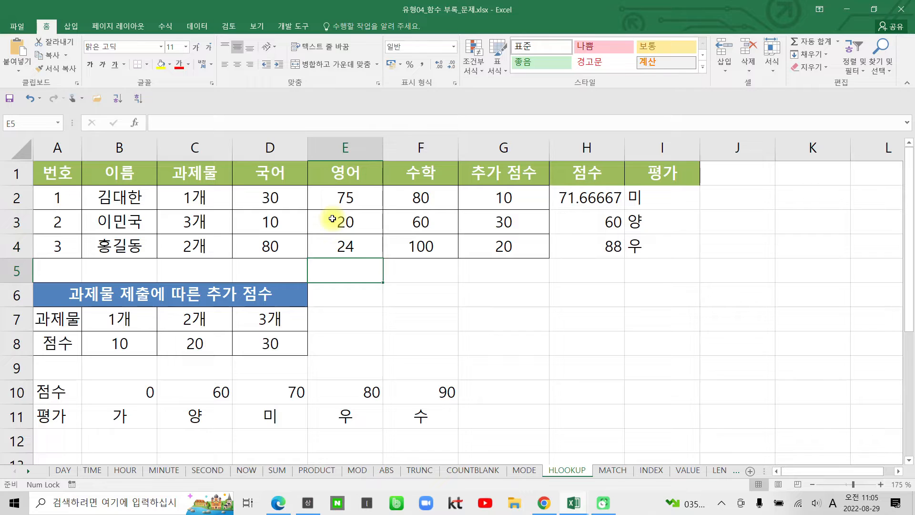
- Center the 평가 results in cells I2:I4
click(355, 199)
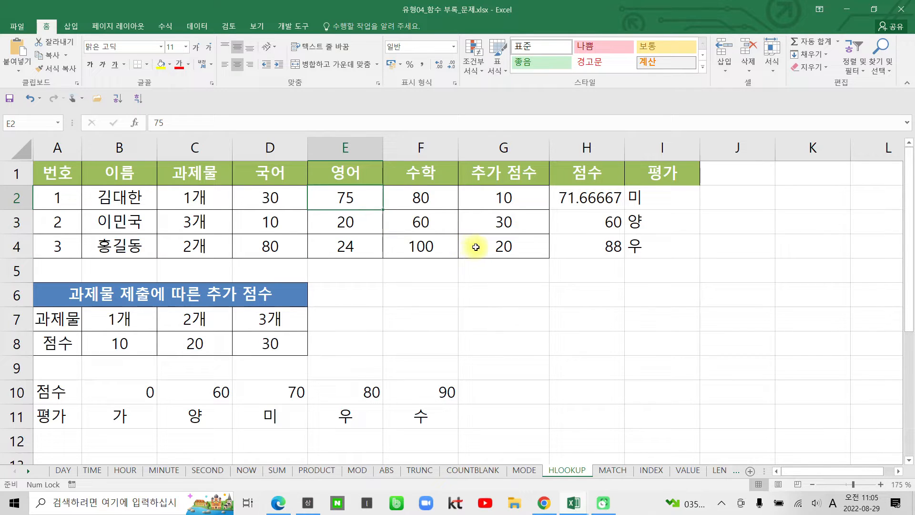
drag(640, 195, 644, 244)
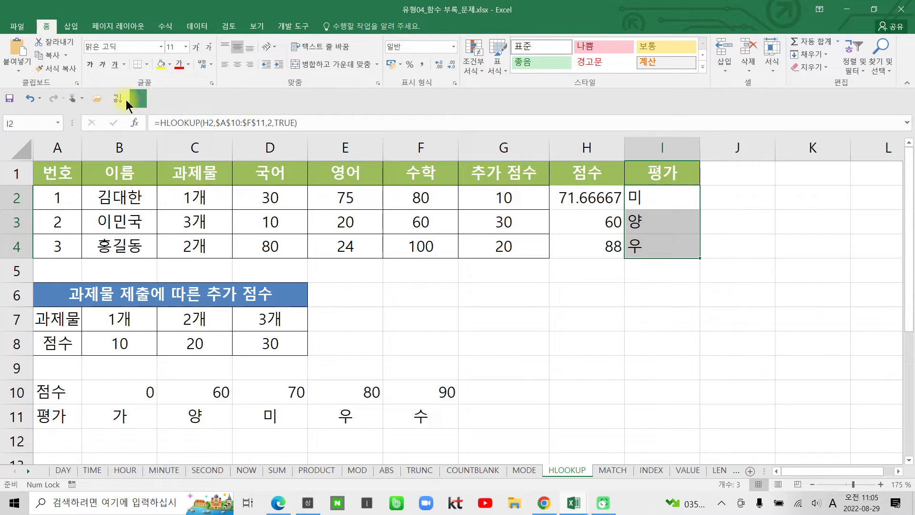
click(236, 65)
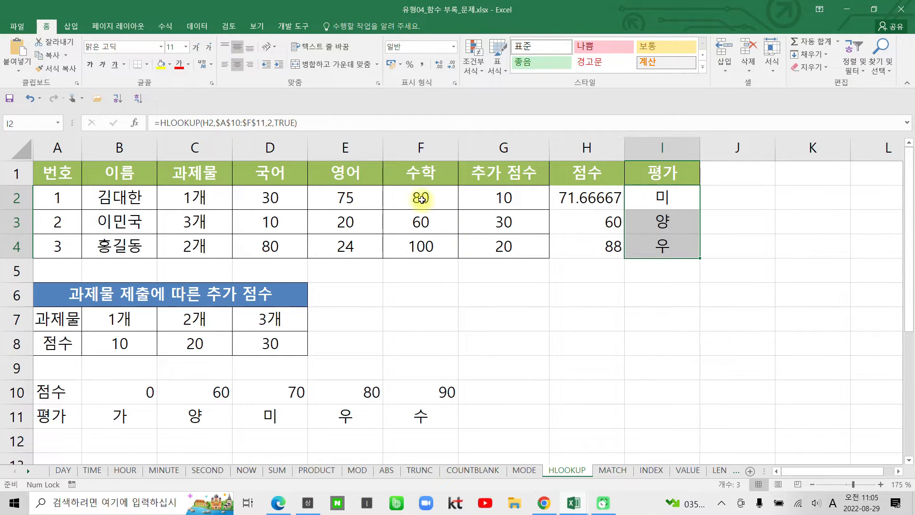
drag(34, 378, 456, 431)
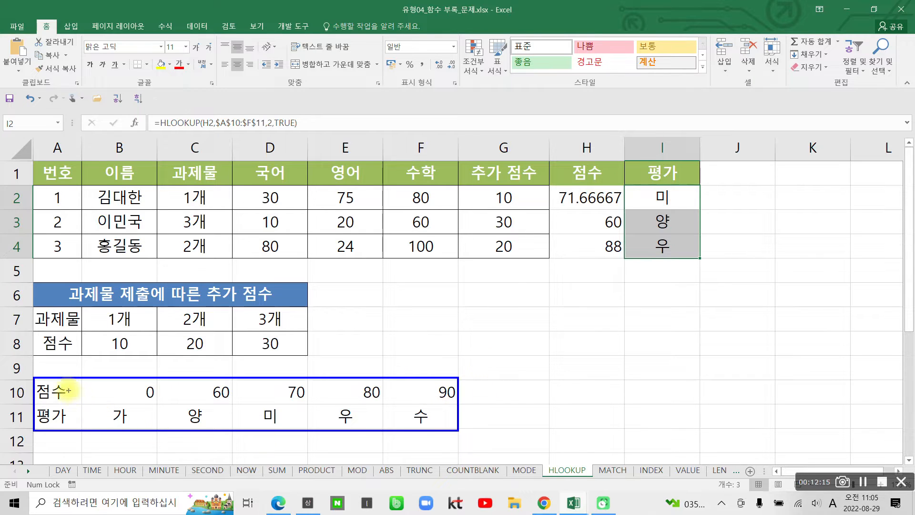
mouse_move(38, 373)
mouse_down()
mouse_move(445, 370)
mouse_move(462, 384)
mouse_move(457, 434)
mouse_move(92, 433)
mouse_move(22, 422)
mouse_move(21, 389)
mouse_move(192, 371)
mouse_up()
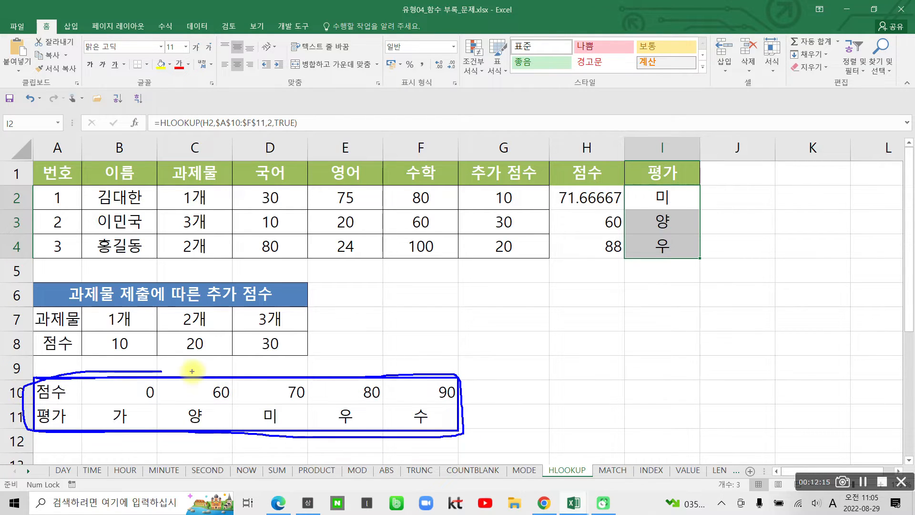
drag(344, 362, 111, 432)
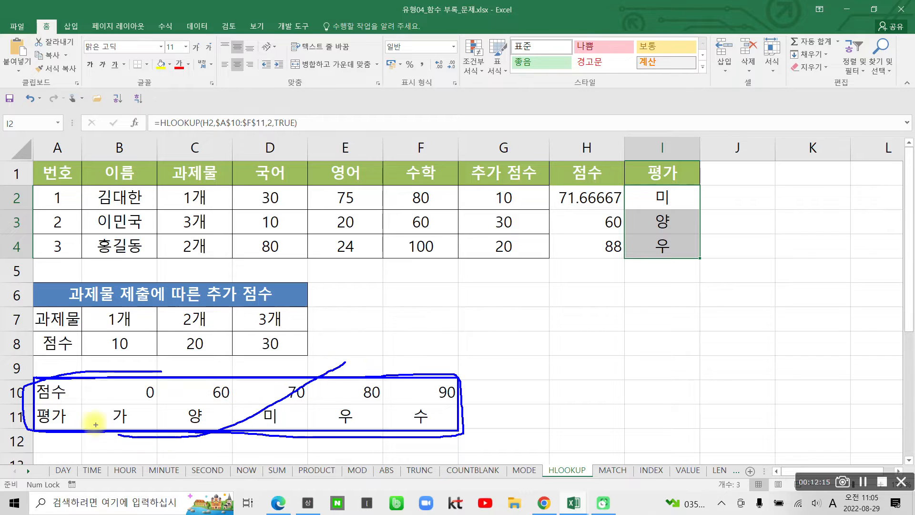
drag(148, 362, 442, 450)
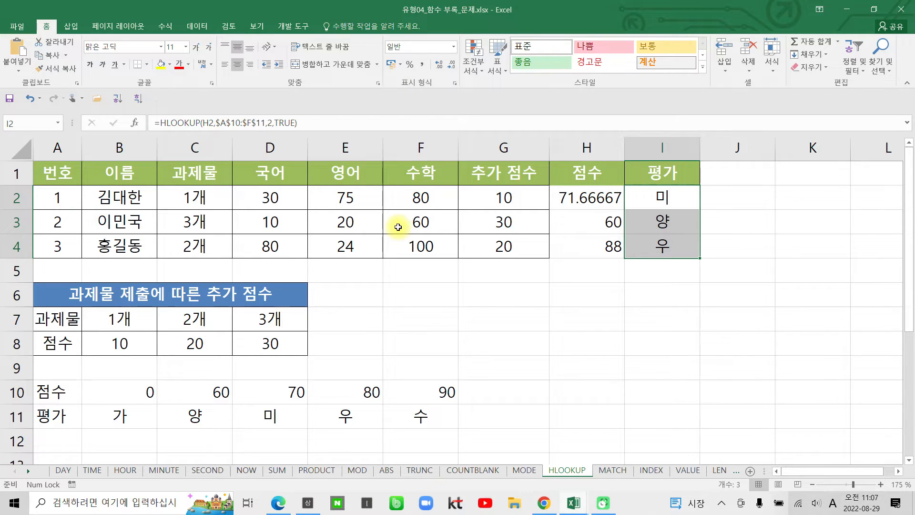
click(396, 388)
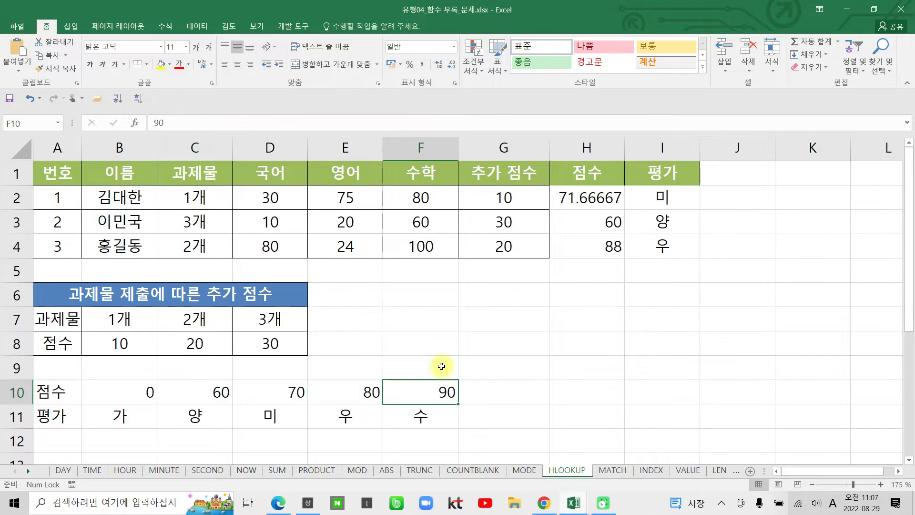
- Compare the practice tables on the MATCH and INDEX worksheets
click(604, 470)
click(654, 471)
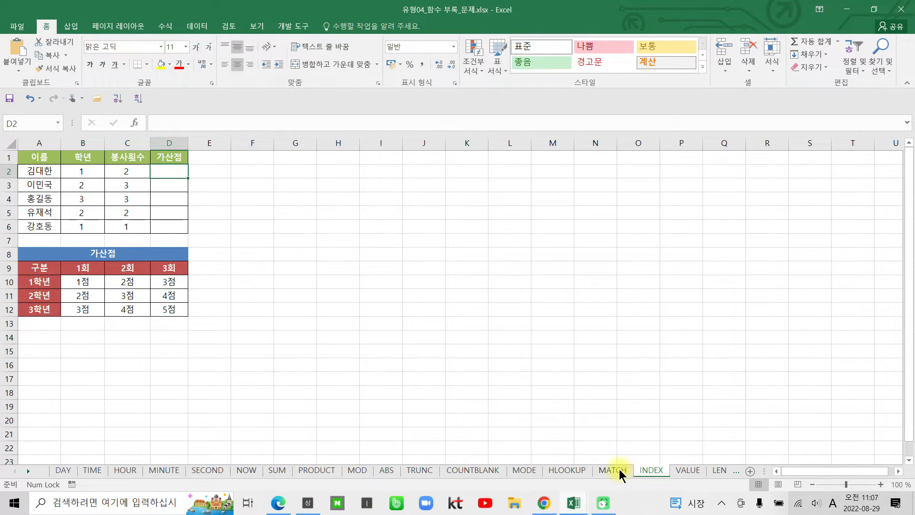
click(616, 469)
click(660, 469)
click(610, 467)
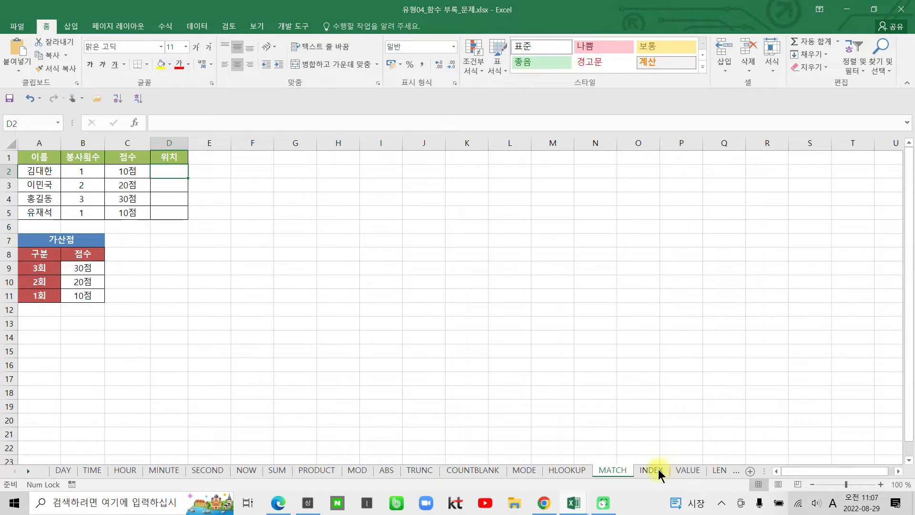
click(657, 470)
click(610, 468)
click(663, 470)
click(614, 470)
click(645, 470)
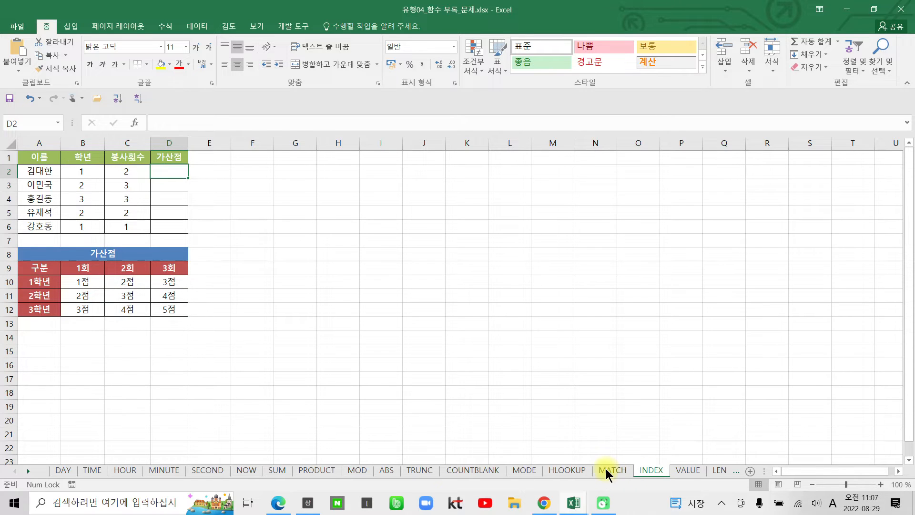
click(605, 467)
click(649, 470)
click(615, 470)
click(649, 470)
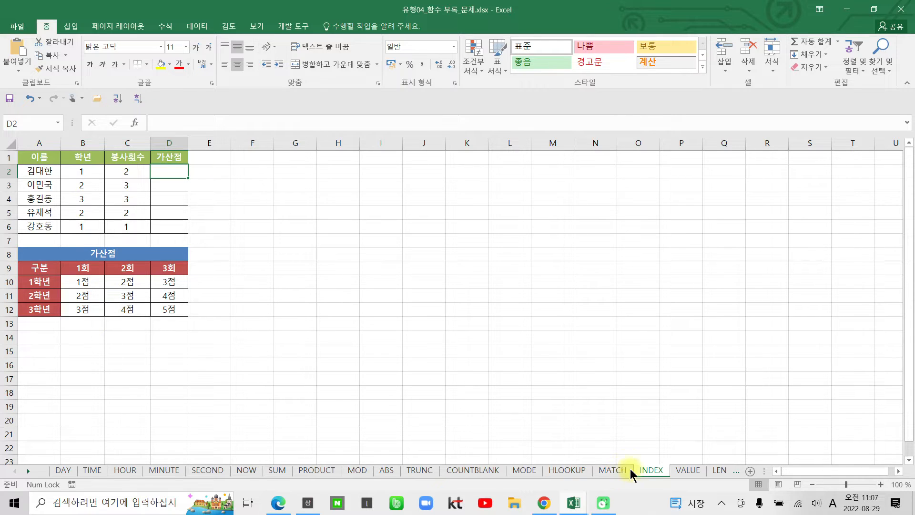
click(680, 471)
click(651, 471)
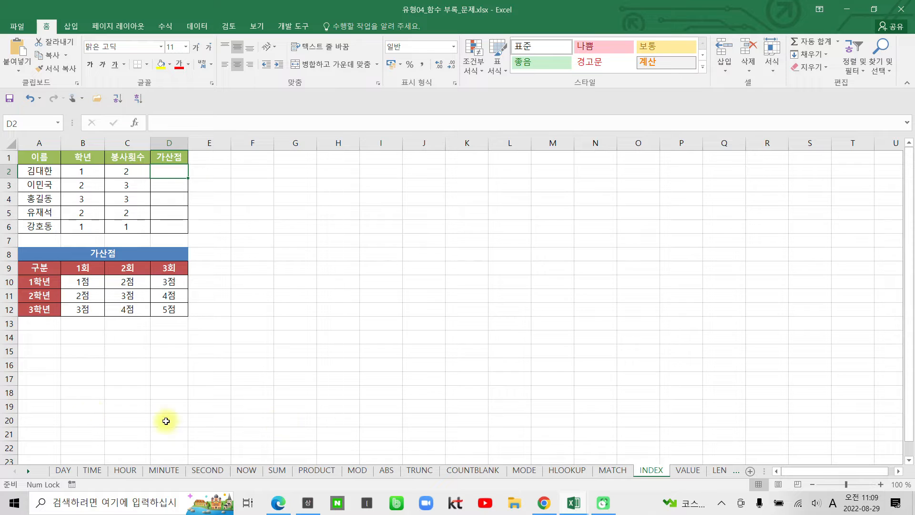
- Open the MATCH worksheet
click(608, 470)
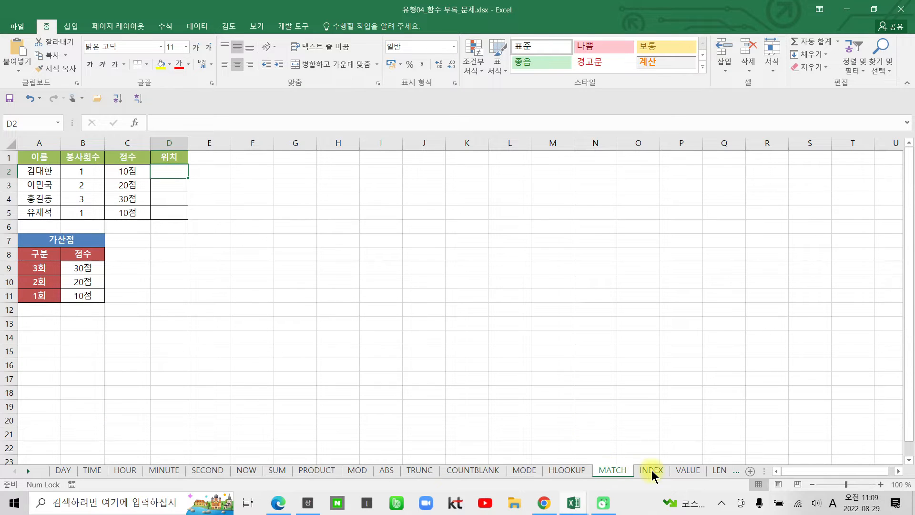
click(650, 470)
click(611, 468)
click(651, 469)
click(615, 470)
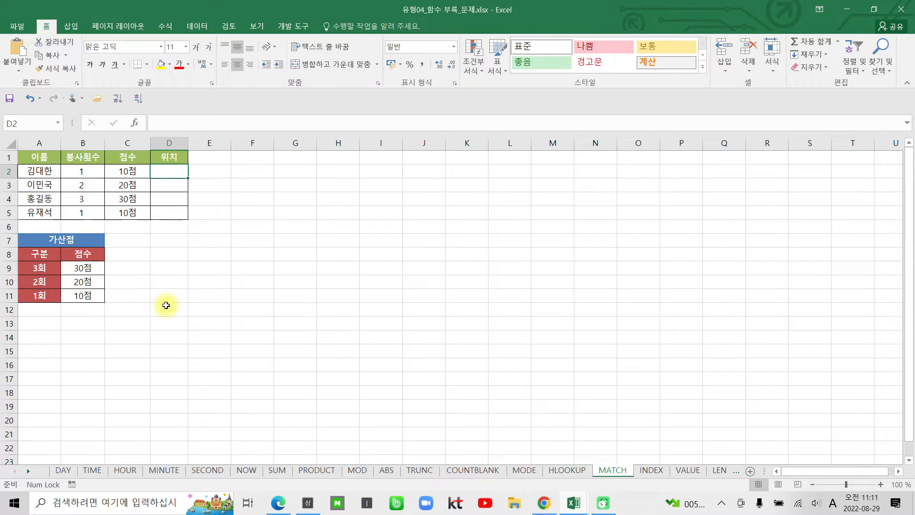
scroll(164, 305, up, 2)
scroll(163, 305, up, 1)
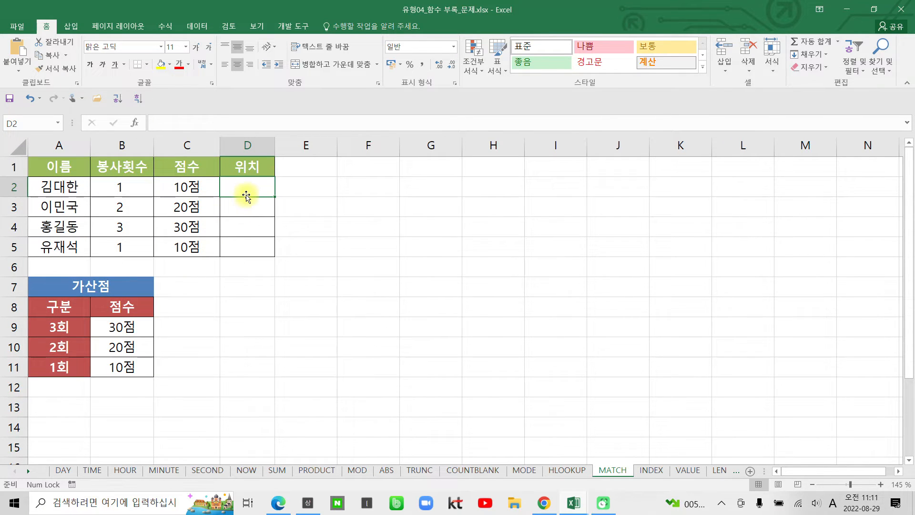
- Examine the first student's 봉사횟수, 점수 and 위치 cells and the 가산점 lookup table in A9:B11
click(102, 188)
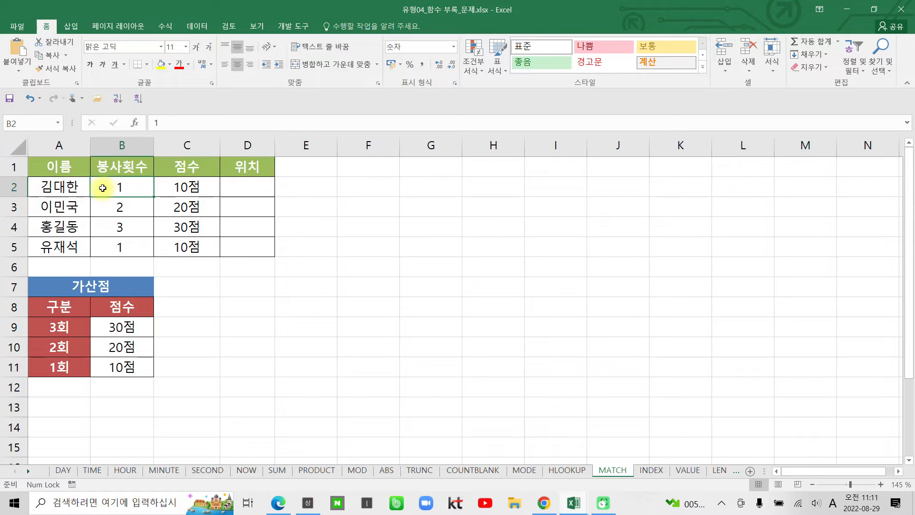
click(187, 186)
click(247, 185)
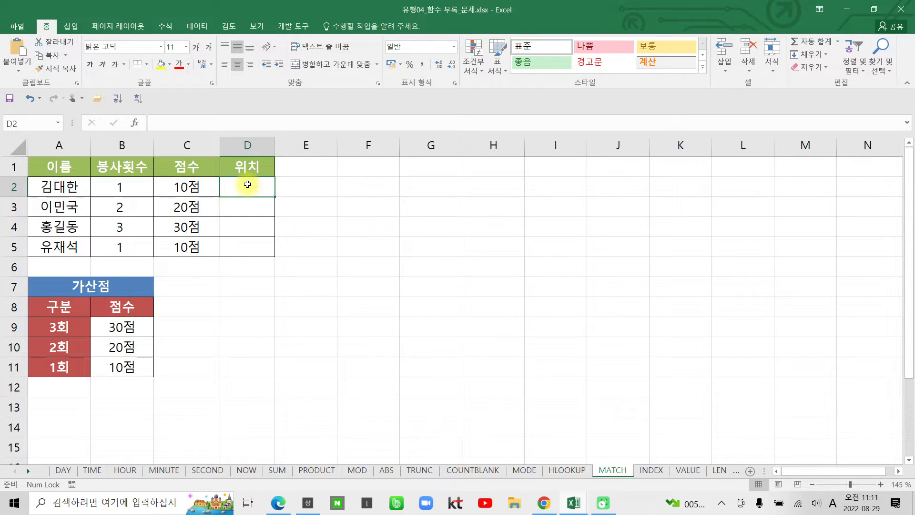
click(195, 190)
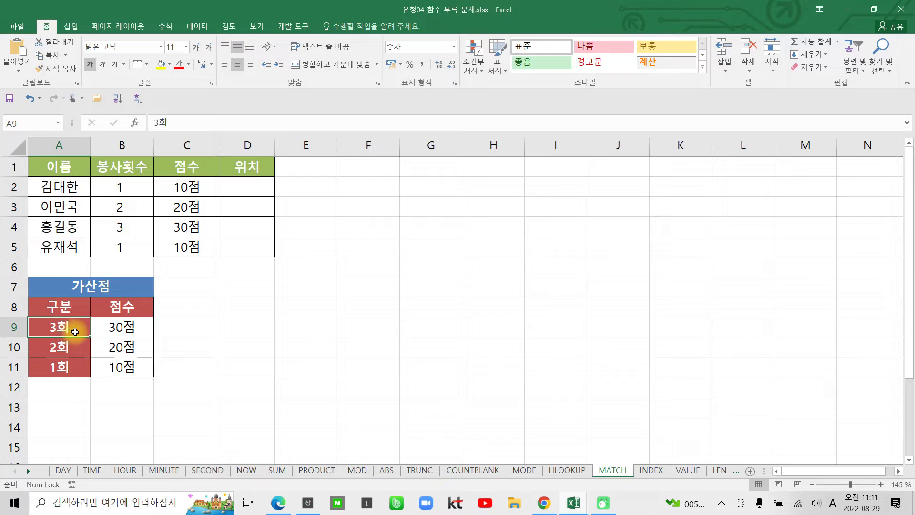
click(99, 328)
click(72, 344)
click(125, 345)
click(80, 367)
click(120, 369)
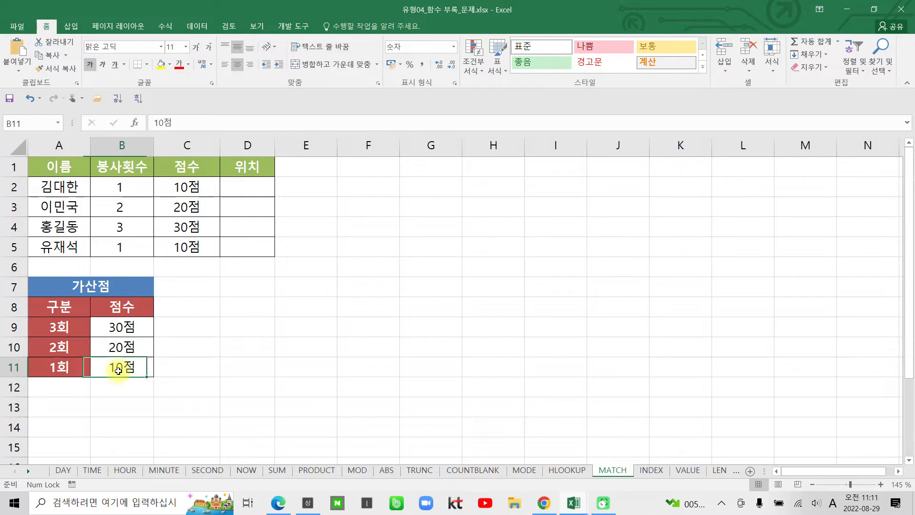
click(260, 187)
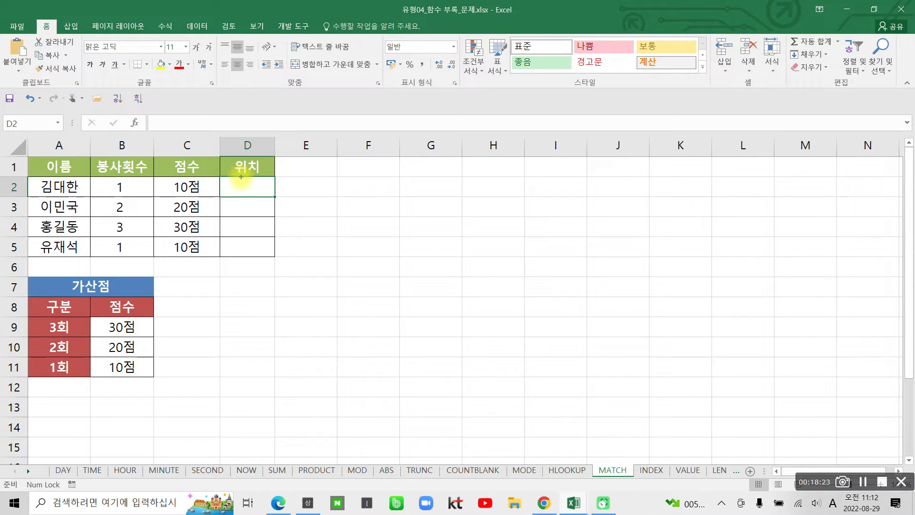
mouse_move(240, 181)
mouse_down()
mouse_move(257, 187)
mouse_move(246, 193)
mouse_up()
drag(109, 196, 131, 195)
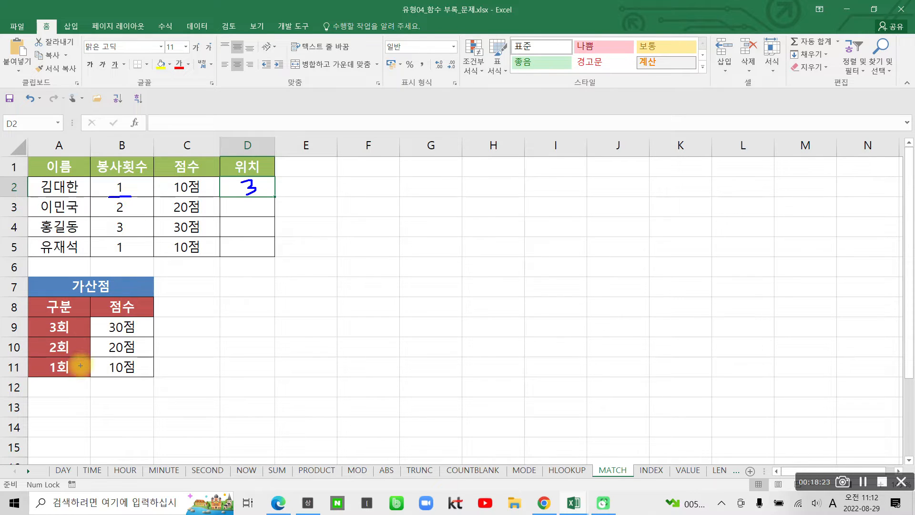
click(145, 326)
click(148, 346)
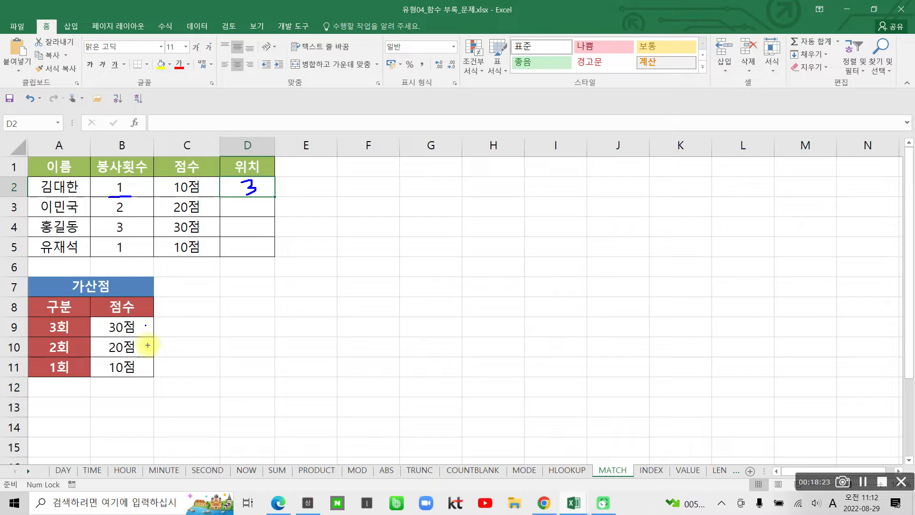
click(147, 367)
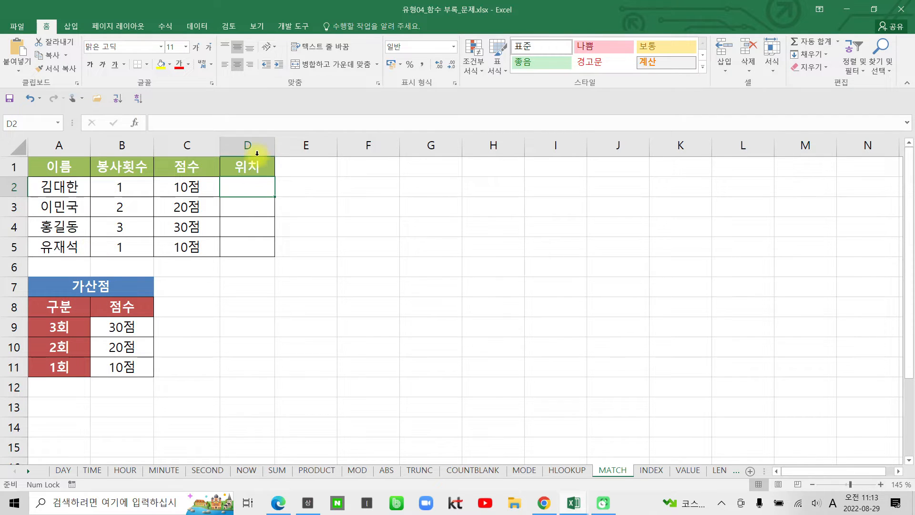
click(149, 187)
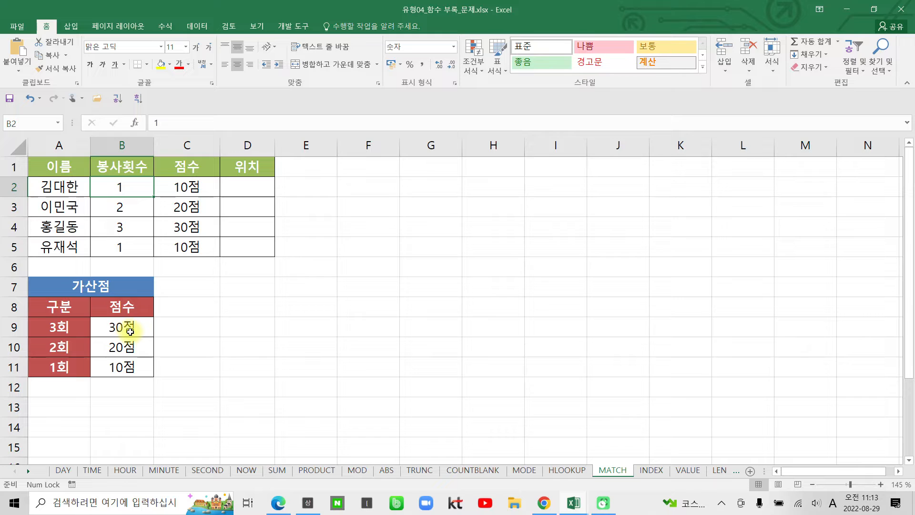
click(124, 372)
- Start a MATCH formula in the first 위치 cell, D2
click(245, 184)
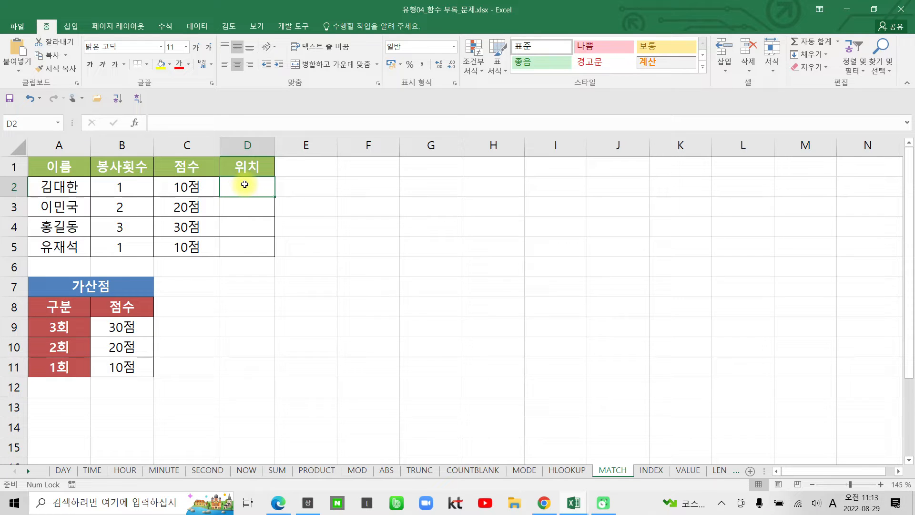
drag(219, 178, 275, 199)
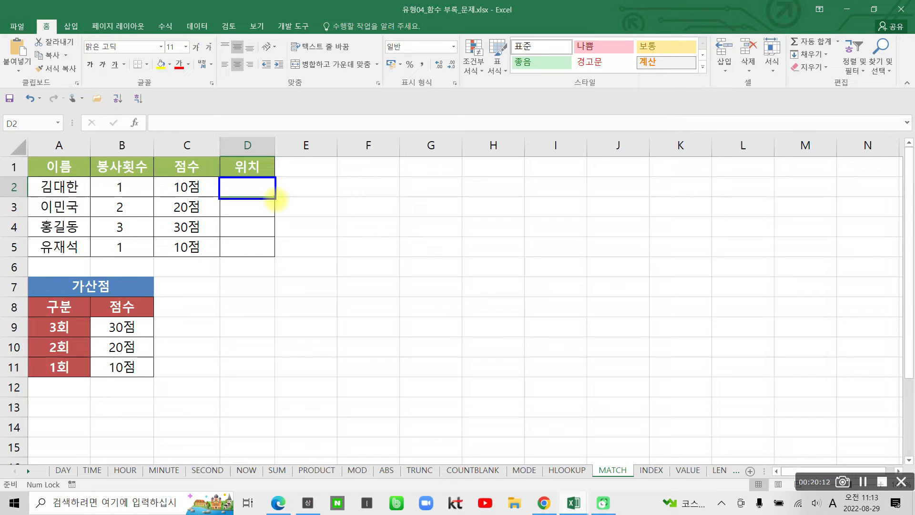
key(Escape)
click(189, 123)
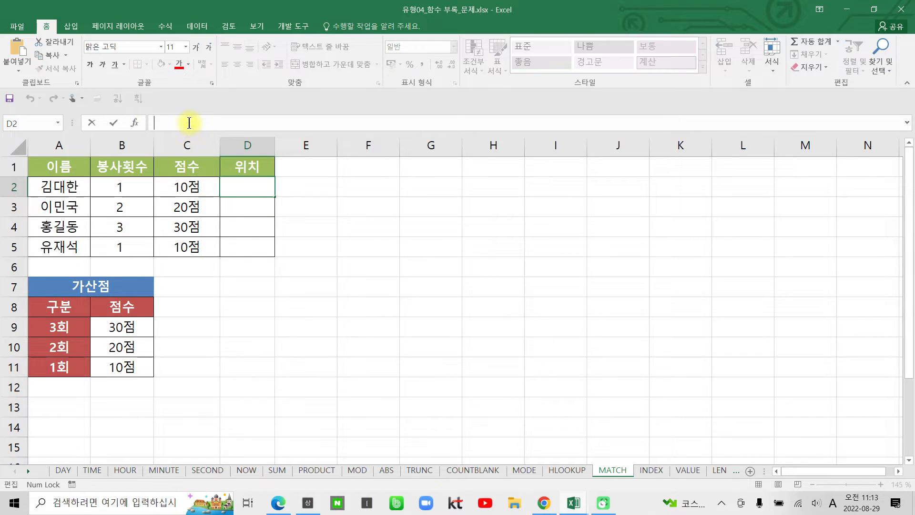
text(=)
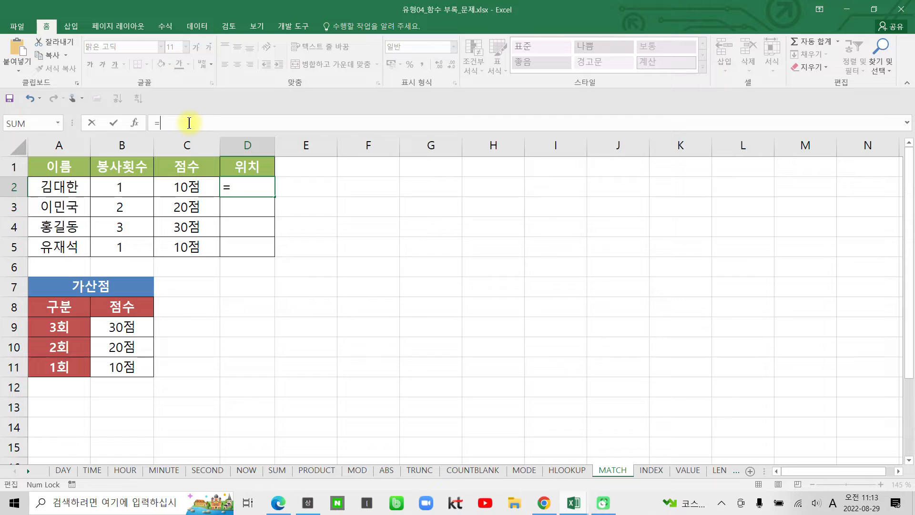
key(Hangul)
text(ma)
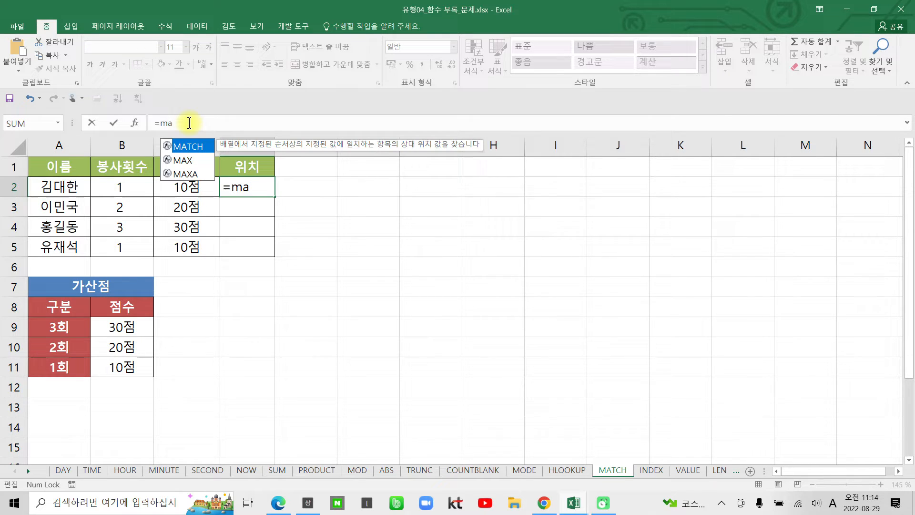
text(t)
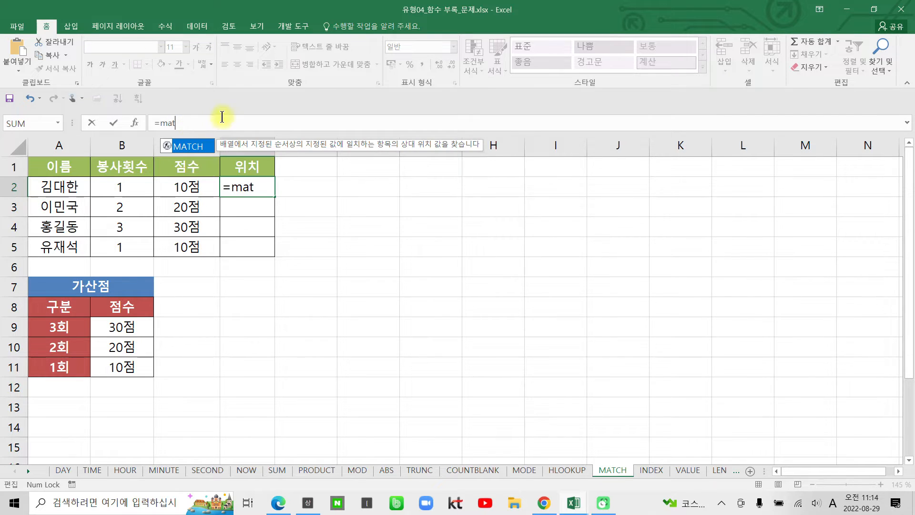
double_click(184, 147)
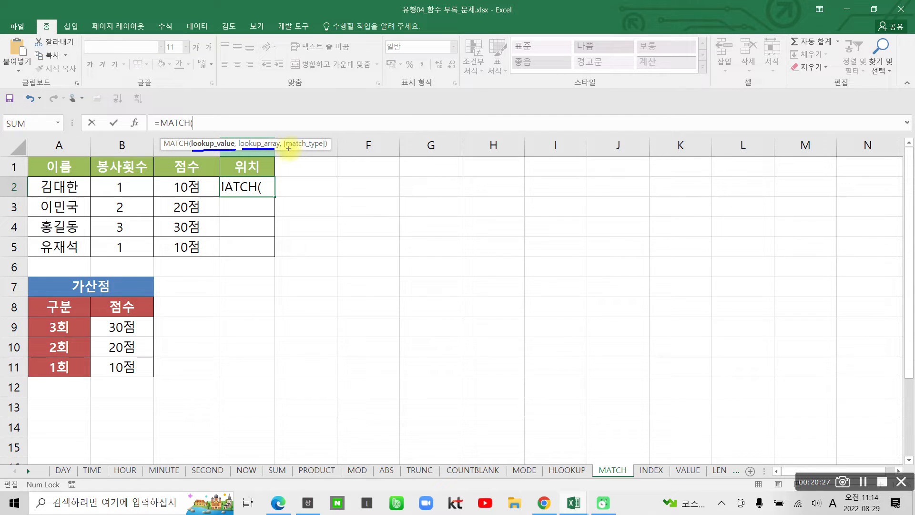
drag(296, 151, 328, 150)
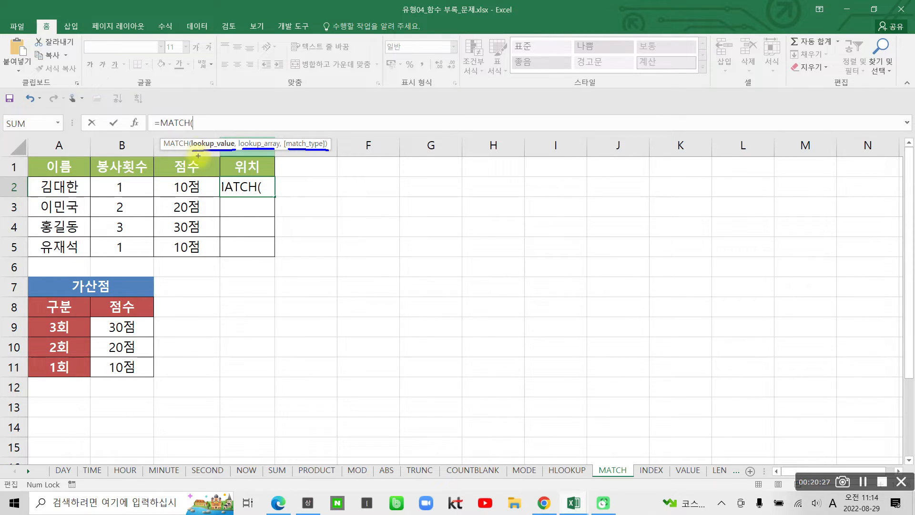
mouse_move(118, 181)
mouse_down()
mouse_move(109, 193)
mouse_move(130, 191)
mouse_move(125, 180)
mouse_up()
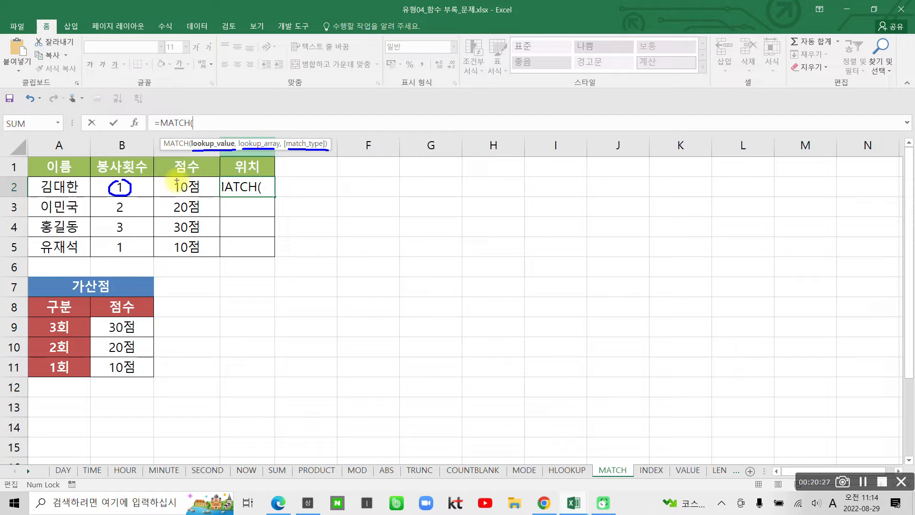
mouse_move(164, 183)
mouse_down()
mouse_move(208, 188)
mouse_move(178, 176)
mouse_up()
key(Escape)
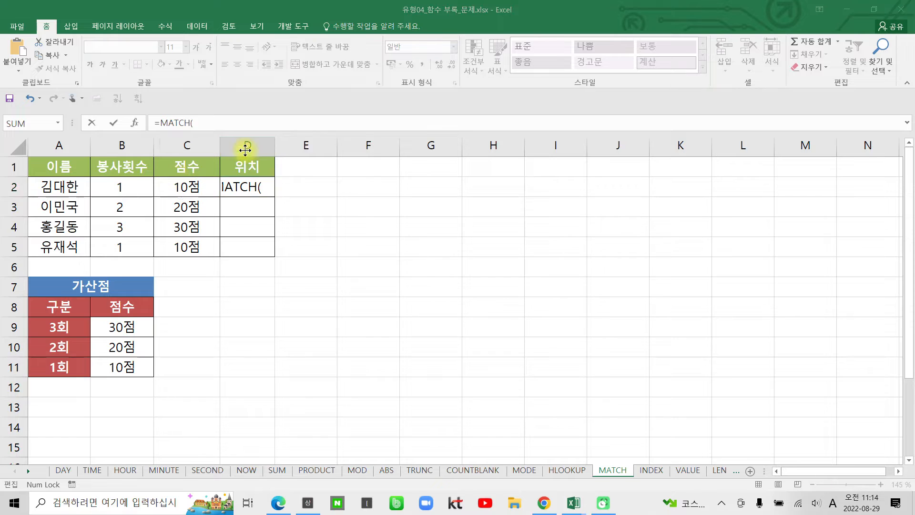
- Complete the D2 formula as =MATCH(C2,$B$9:$B$11,0) with exact matching and fill it down to D5
click(198, 187)
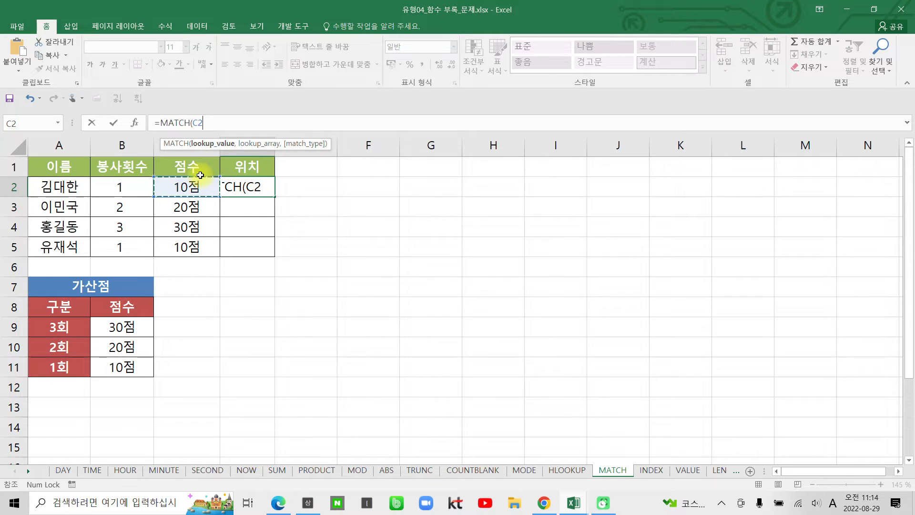
text(,)
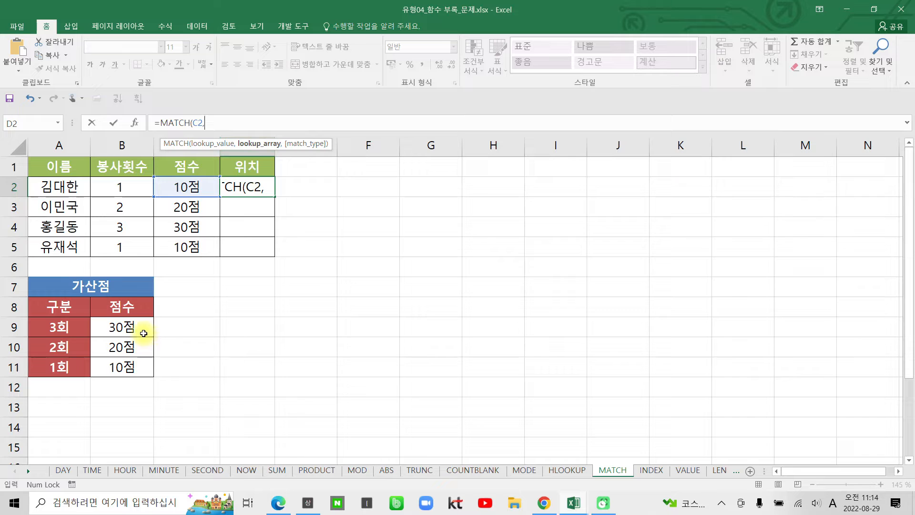
click(127, 326)
drag(125, 341, 125, 360)
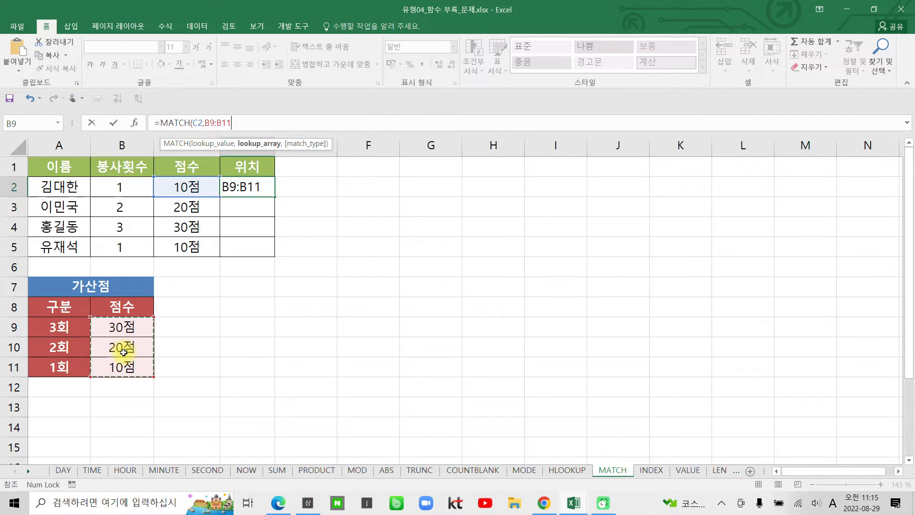
key(F4)
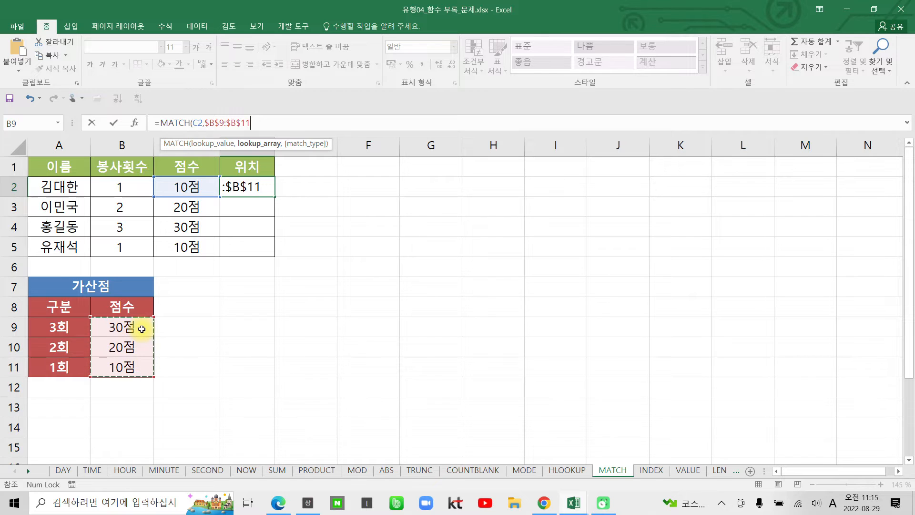
text(,)
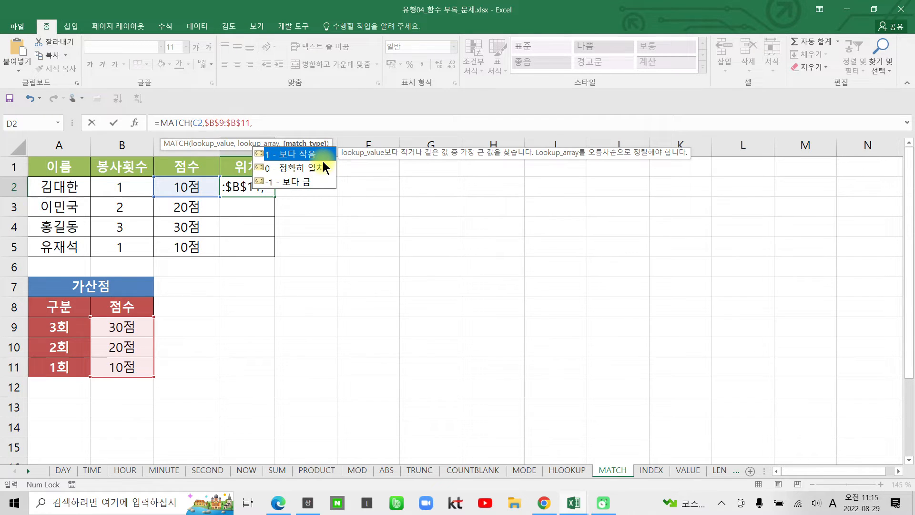
double_click(288, 167)
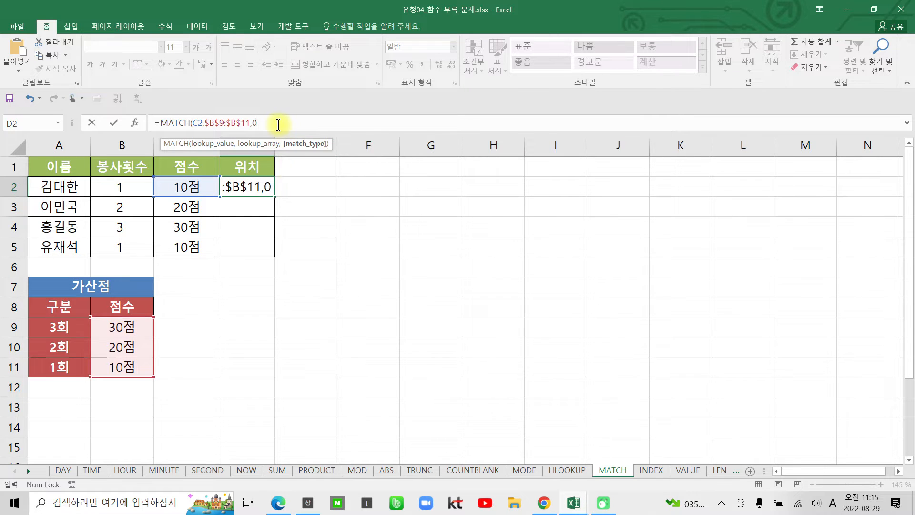
click(113, 123)
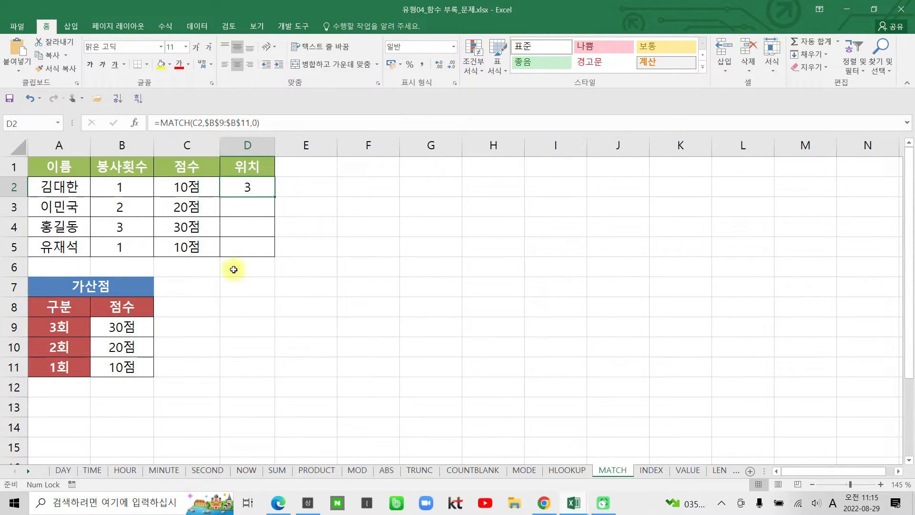
drag(279, 198, 273, 249)
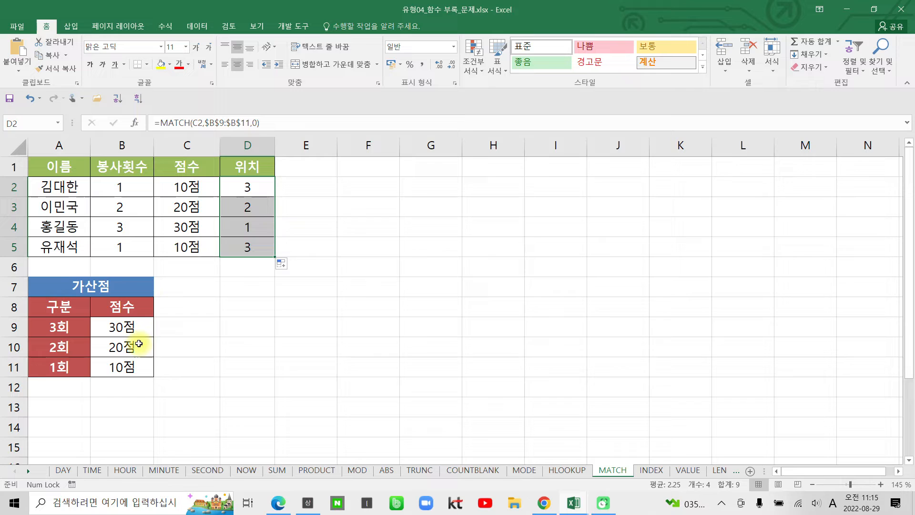
- Check the MATCH formulas in the 위치 column against each 점수, and review the arguments of the D2 formula
click(252, 206)
click(255, 230)
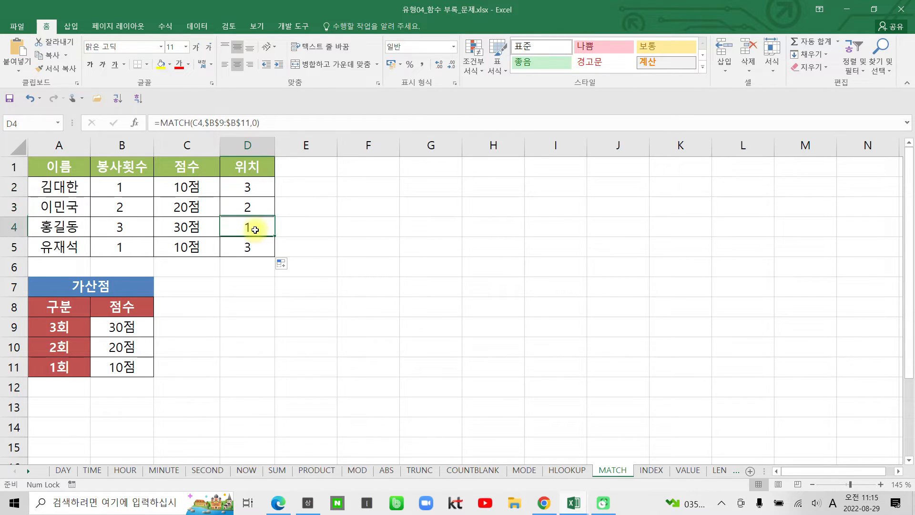
click(256, 251)
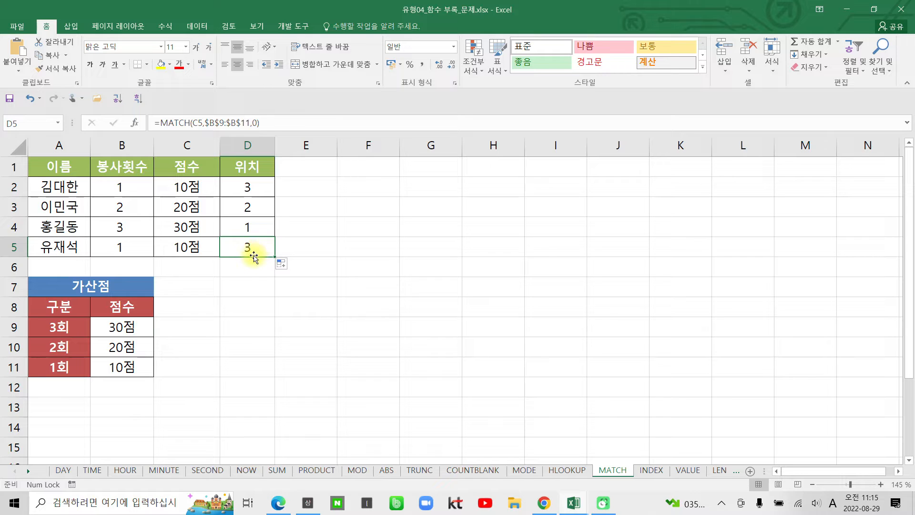
click(205, 188)
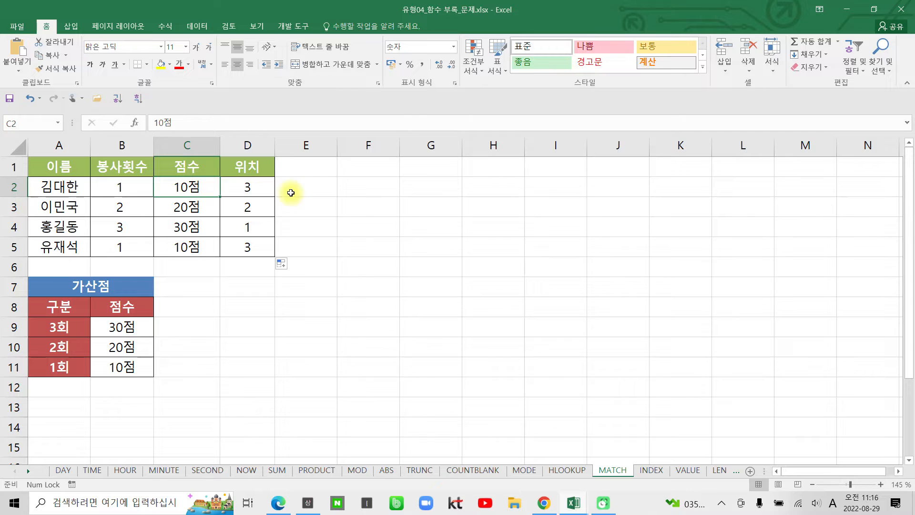
click(234, 192)
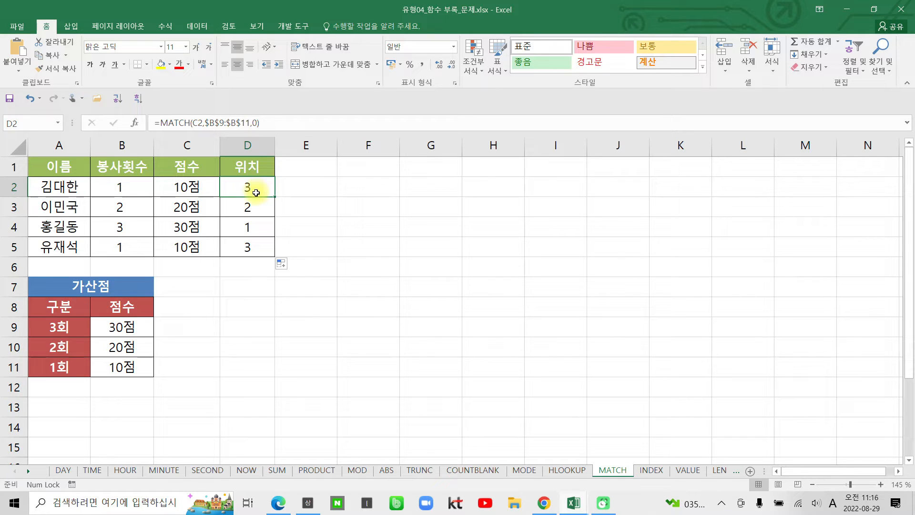
click(189, 185)
click(231, 189)
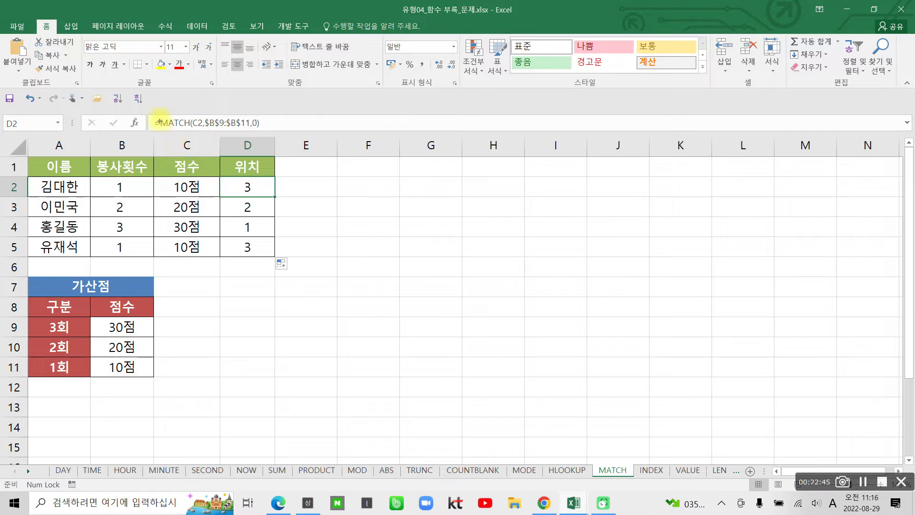
drag(157, 111, 301, 131)
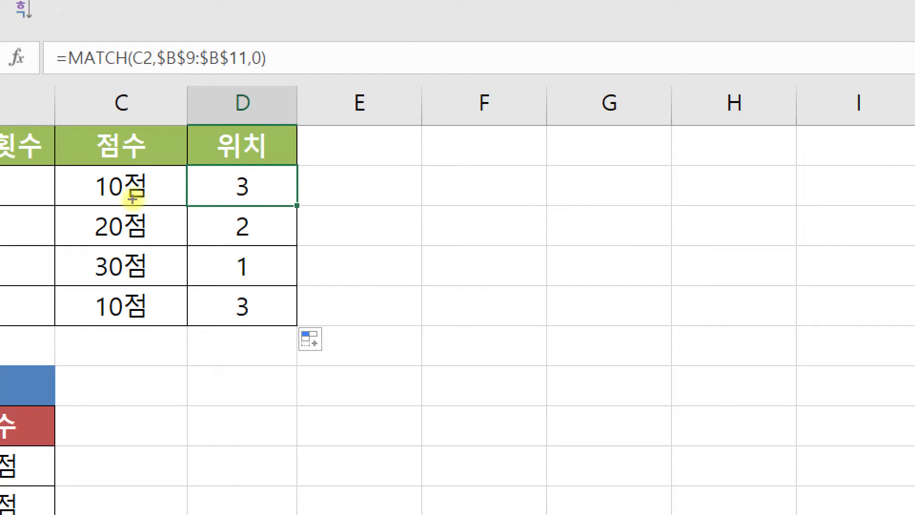
drag(182, 176, 167, 178)
drag(78, 170, 138, 159)
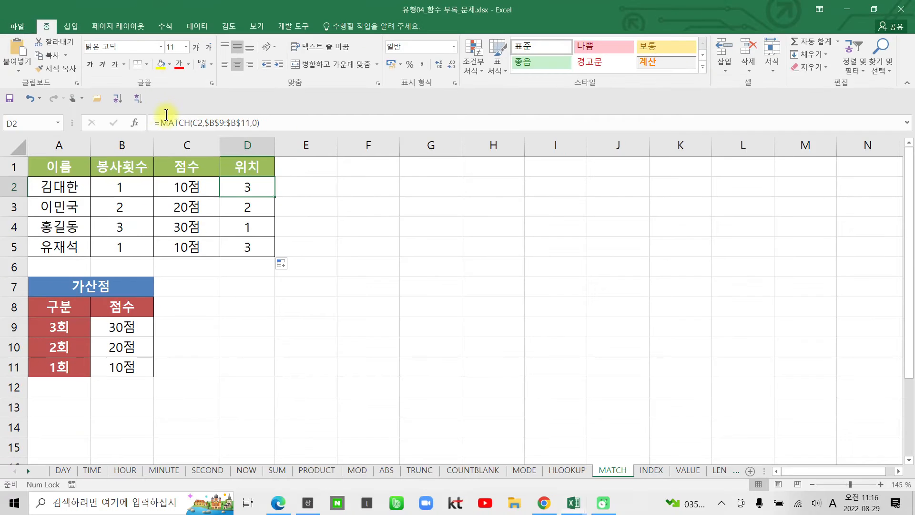
- Wrap the D2 MATCH formula in INDEX, using B9:B11 as the array and the MATCH result as the row number
click(151, 128)
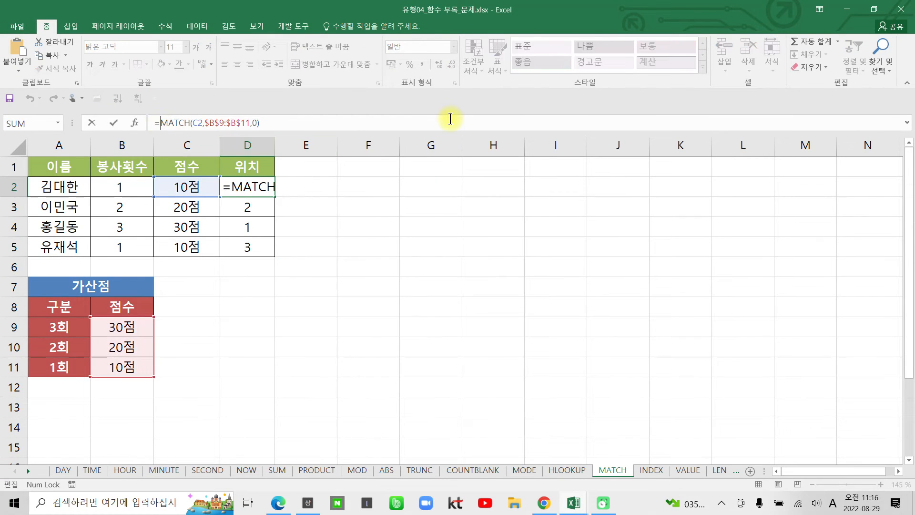
text(I)
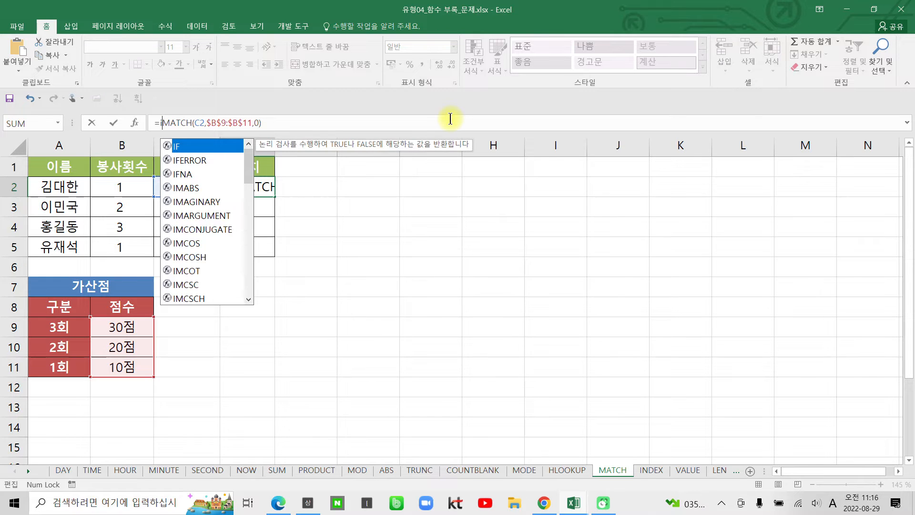
text(n)
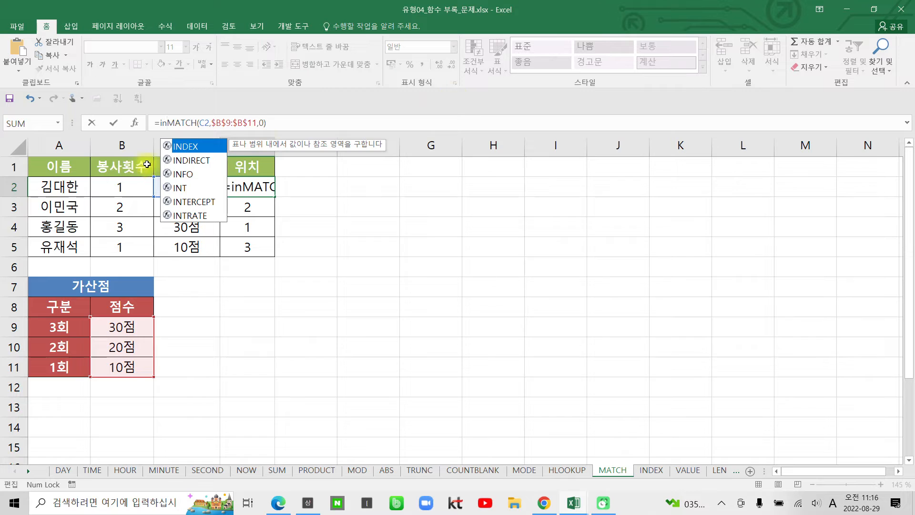
double_click(185, 147)
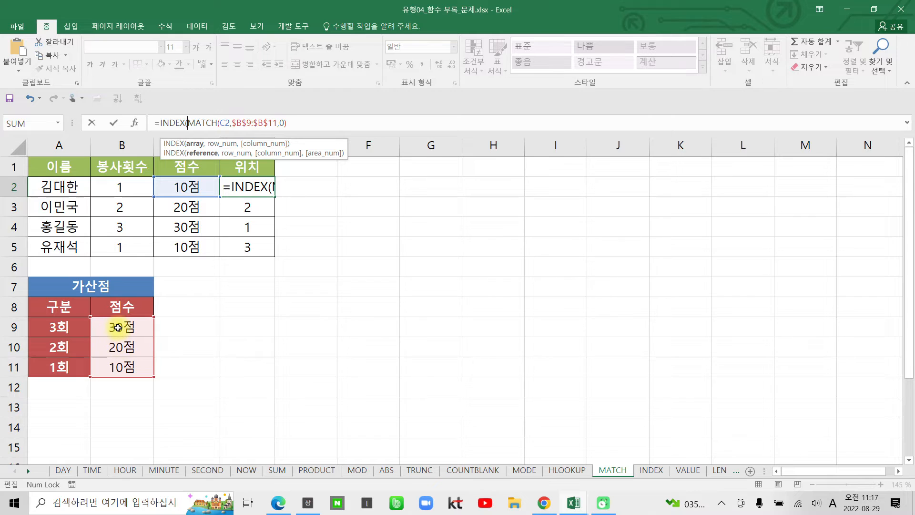
drag(119, 327, 119, 366)
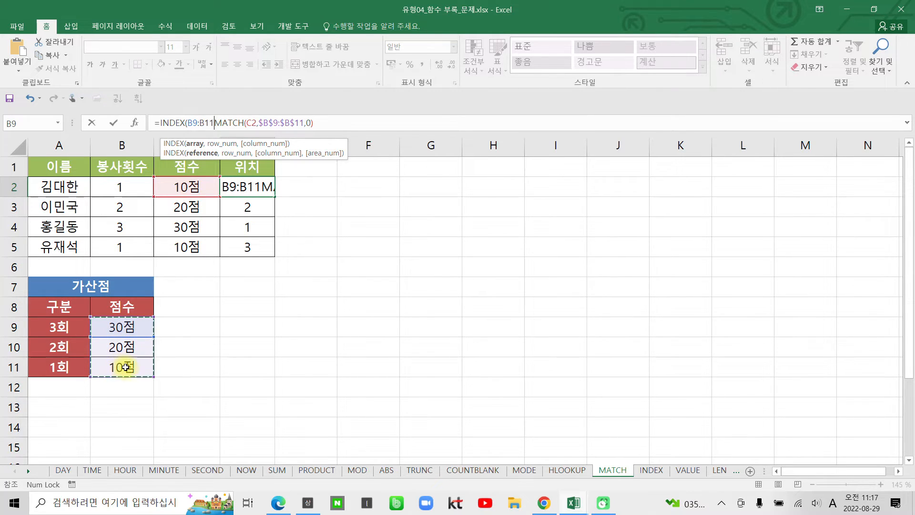
text(,)
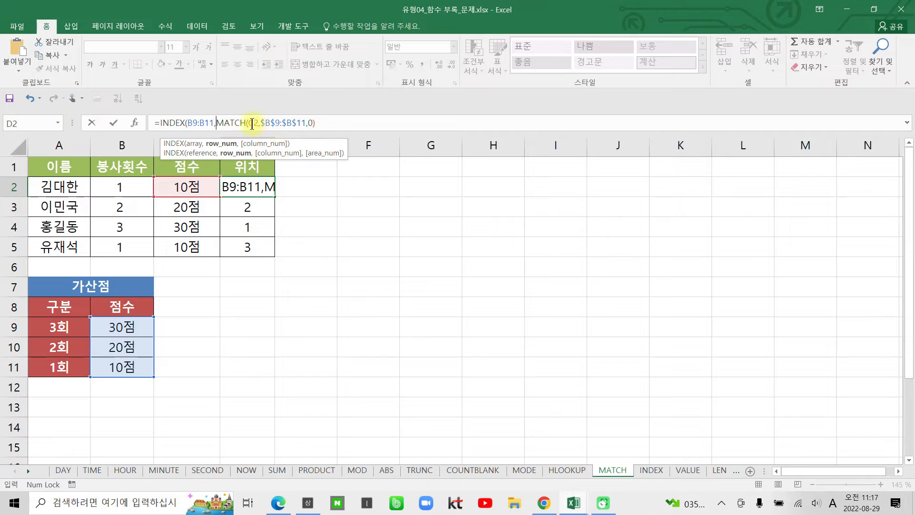
click(335, 119)
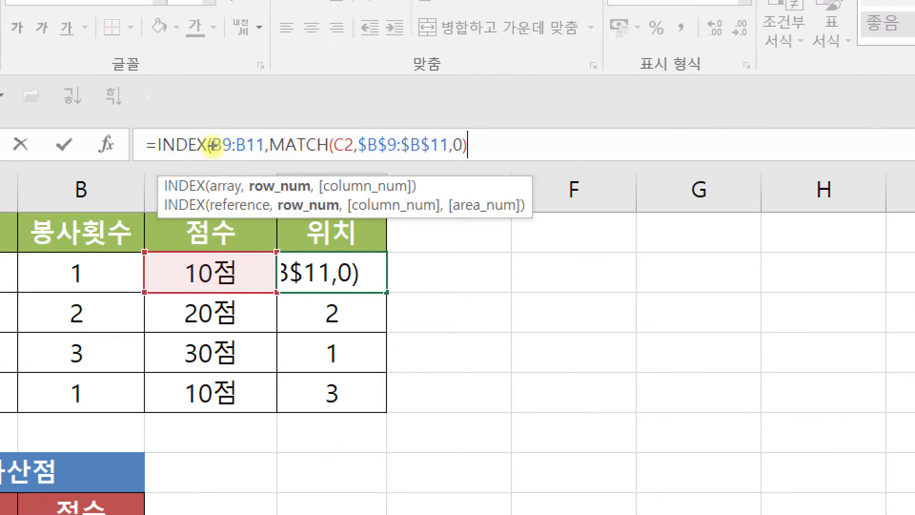
mouse_move(213, 153)
mouse_down()
mouse_move(266, 154)
mouse_move(263, 165)
mouse_up()
drag(273, 130, 445, 128)
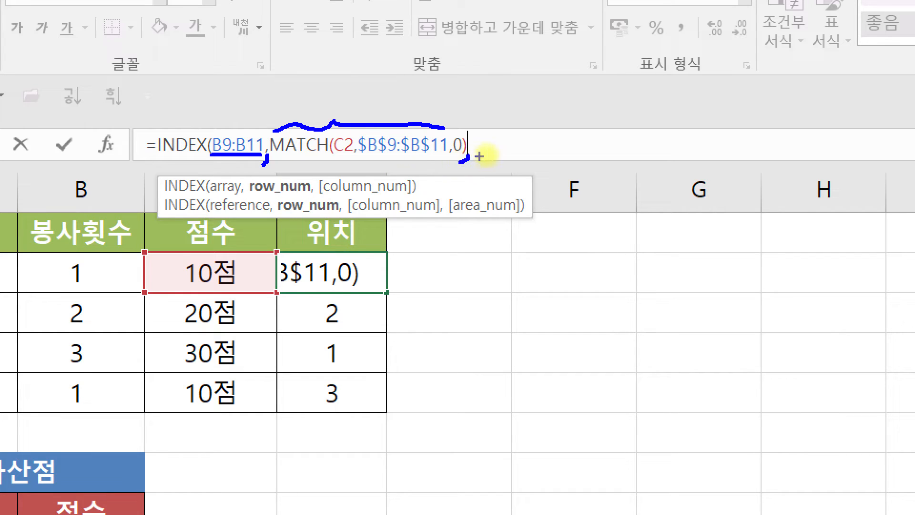
key(Escape)
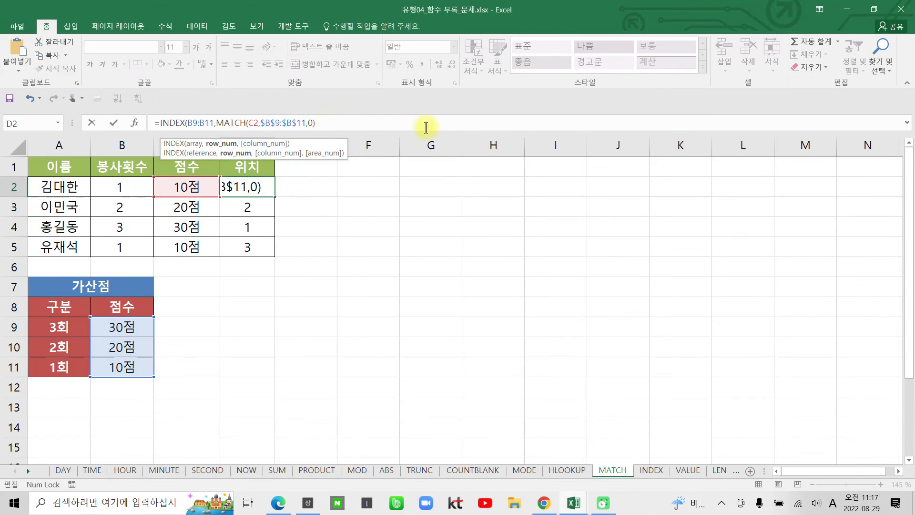
- Add 1 as the INDEX column number, completing D2 as =INDEX(B9:B11,MATCH(C2,$B$9:$B$11,0),1)
text(,)
key(ctrl+1)
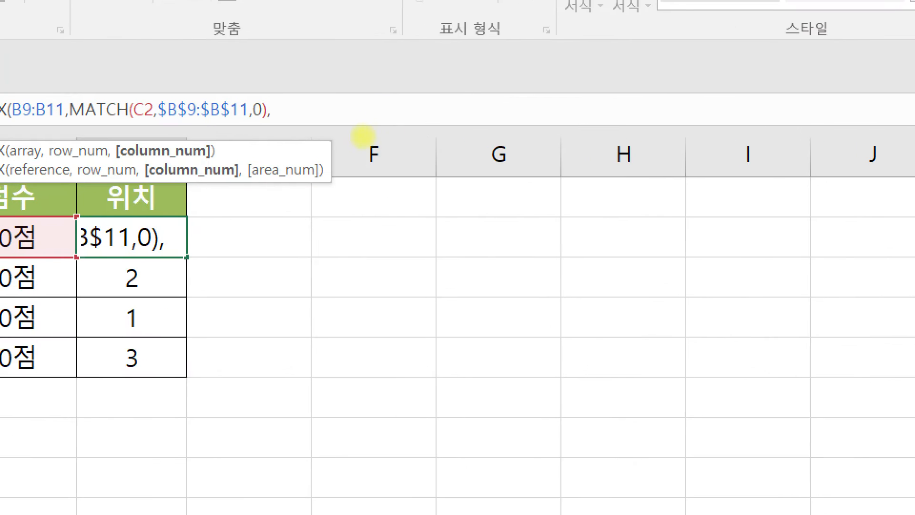
drag(241, 150, 295, 142)
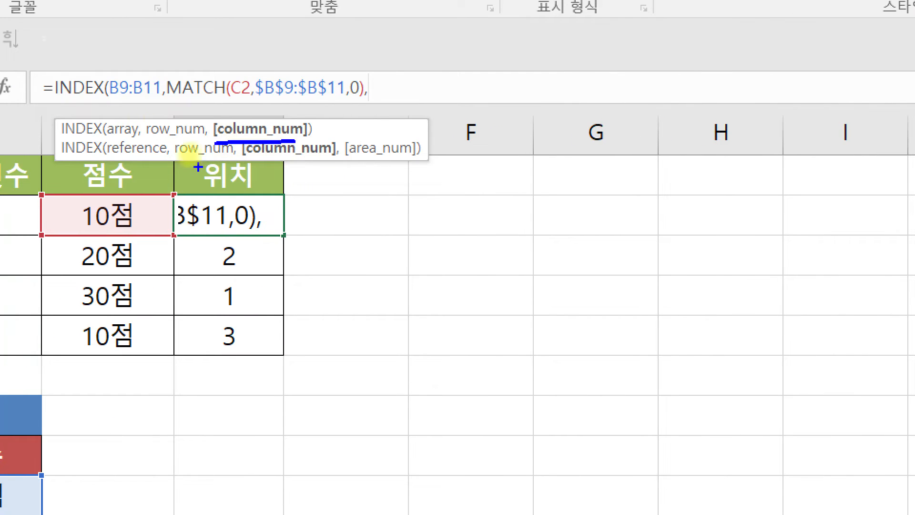
drag(110, 101, 153, 102)
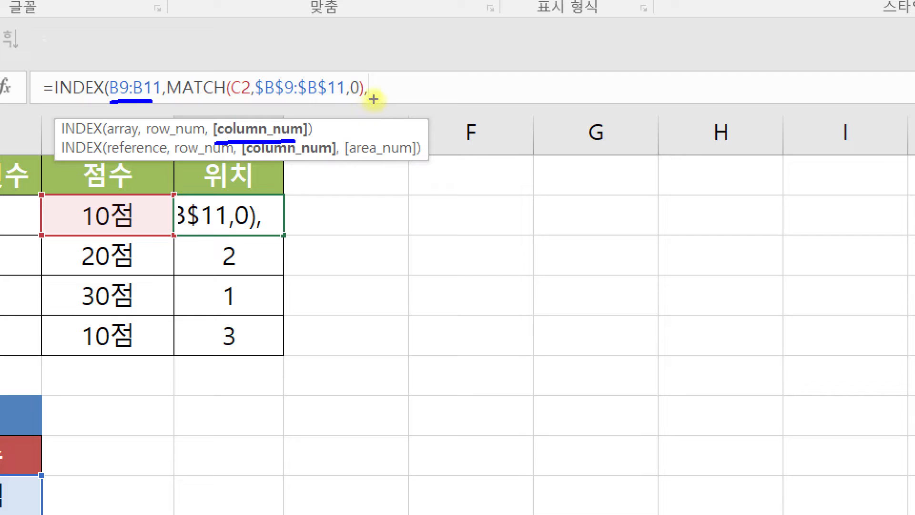
drag(373, 85, 374, 97)
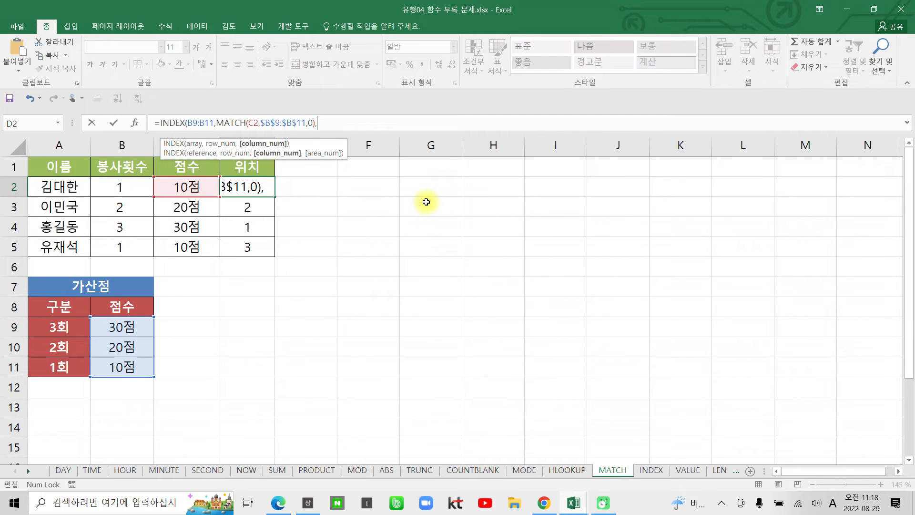
text())
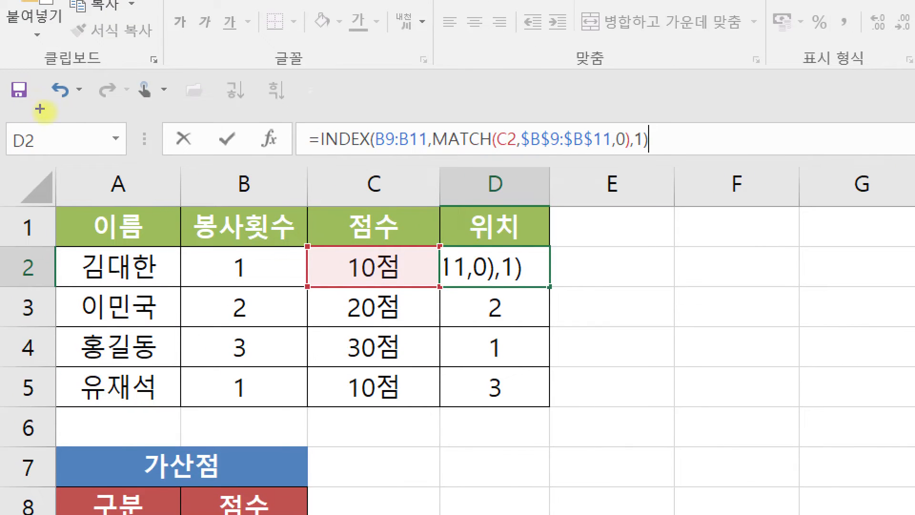
drag(309, 151, 650, 151)
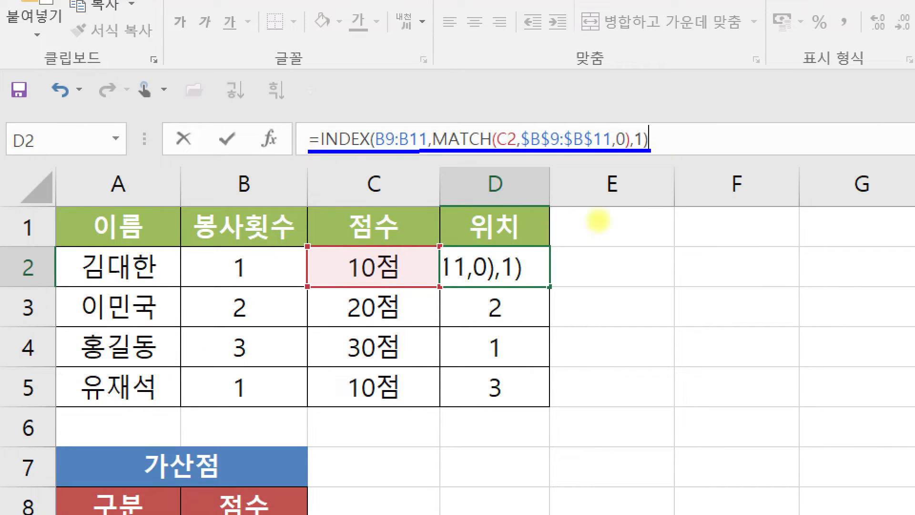
mouse_move(380, 287)
mouse_down()
mouse_move(327, 282)
mouse_move(398, 251)
mouse_move(389, 275)
mouse_up()
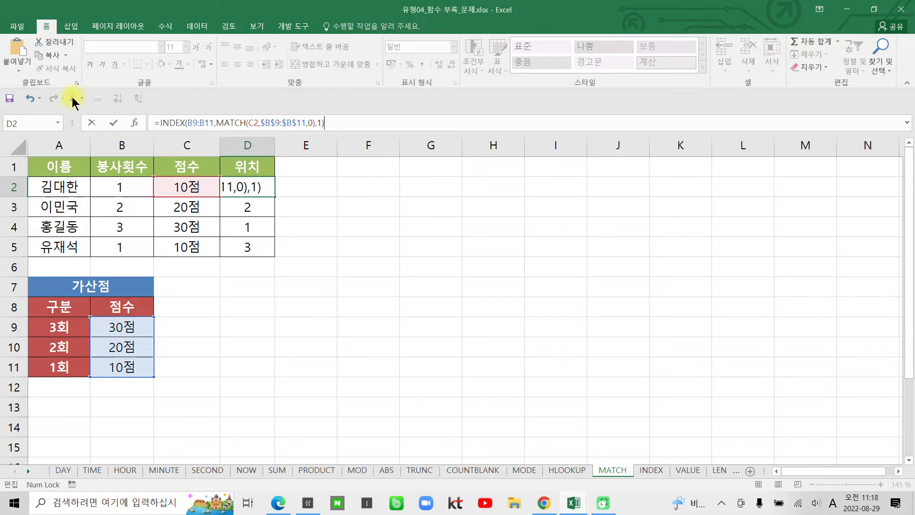
click(110, 122)
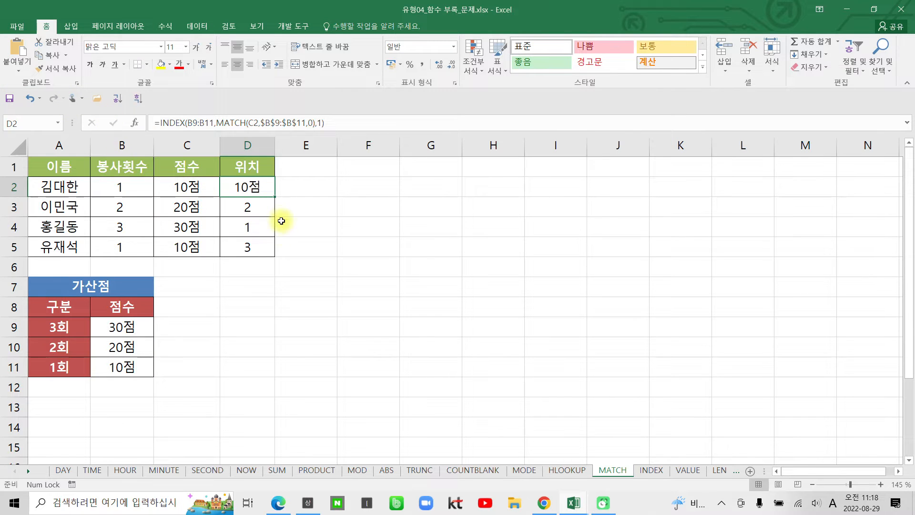
- Fill the INDEX formula from D2 down to D5 and inspect the B9:B11 range reference in D2
drag(275, 196, 285, 255)
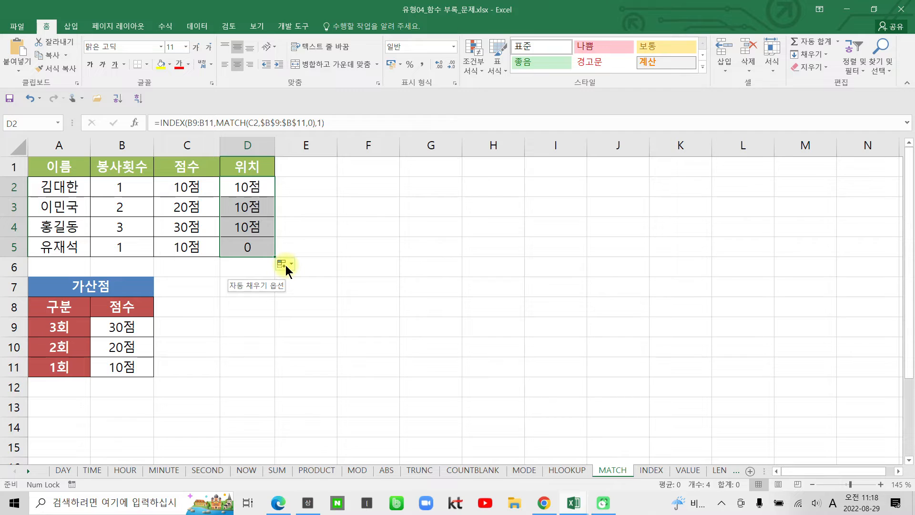
click(250, 189)
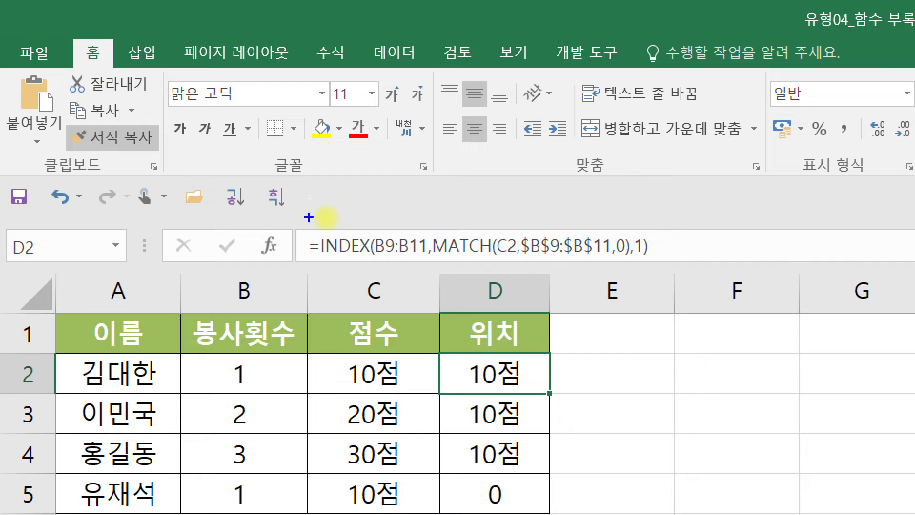
drag(370, 234, 431, 258)
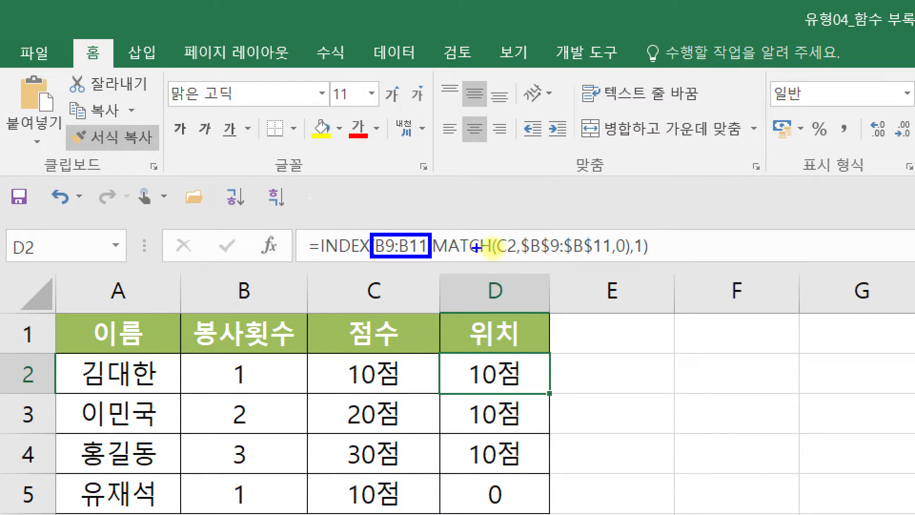
- Make the INDEX array in D2 absolute as $B$9:$B$11 and fill the formula down to D5
drag(526, 258, 602, 258)
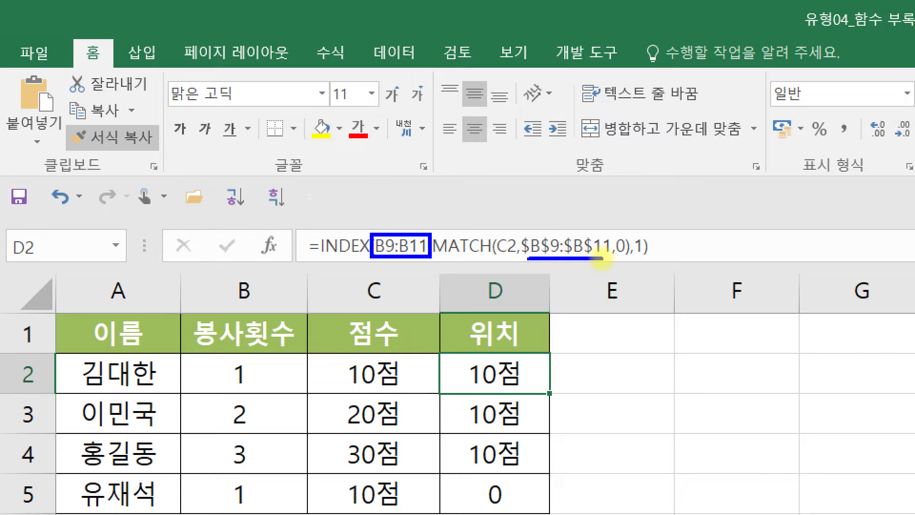
mouse_move(398, 202)
mouse_down()
mouse_move(390, 233)
mouse_move(403, 221)
mouse_up()
key(Escape)
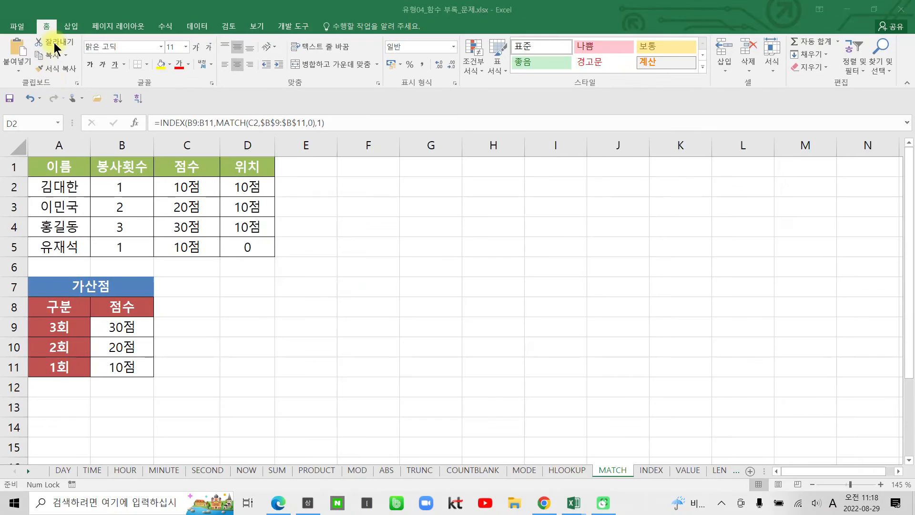
click(189, 124)
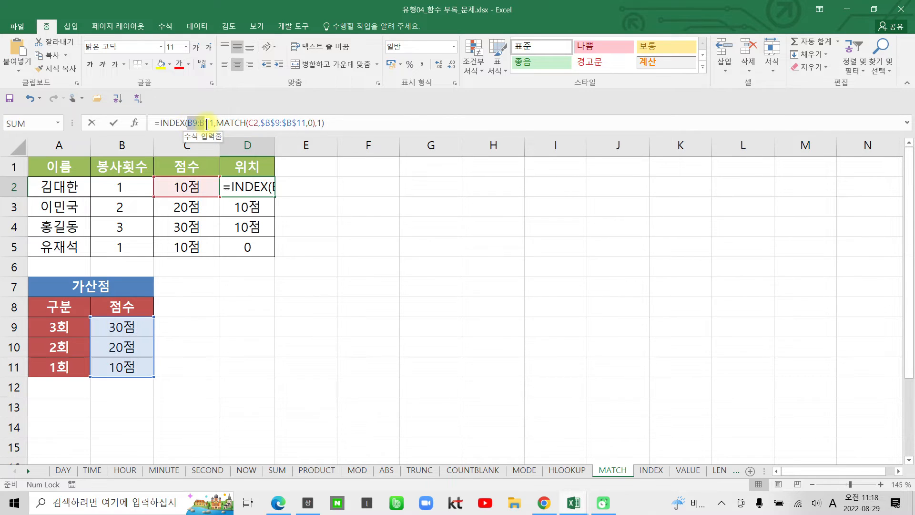
drag(187, 123, 213, 123)
key(F4)
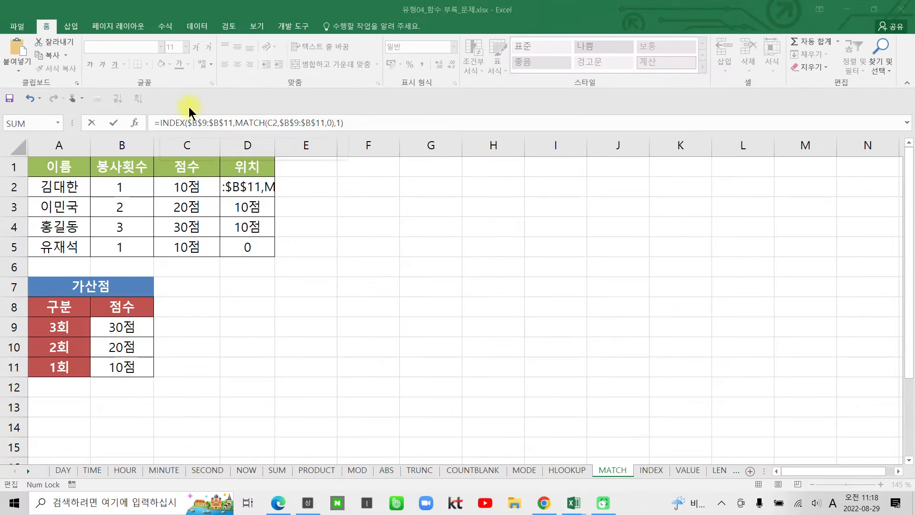
click(113, 123)
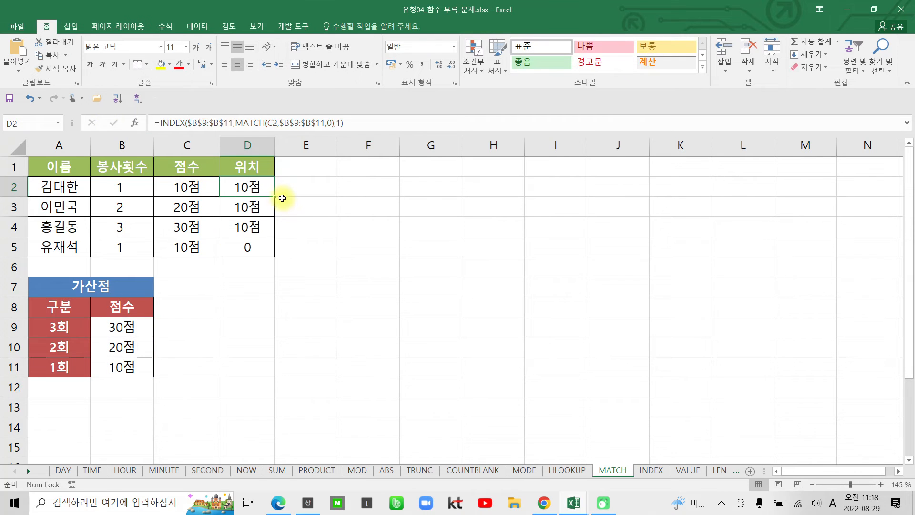
drag(274, 196, 272, 247)
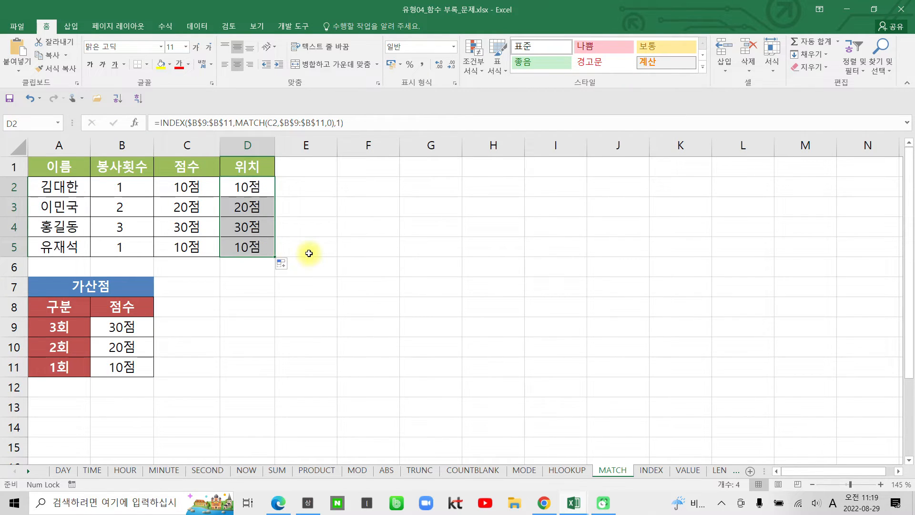
- Compare the filled 위치 results with the 점수 column, the 봉사횟수 values and the 가산점 table
mouse_move(181, 276)
mouse_down()
mouse_move(203, 200)
mouse_move(198, 259)
mouse_up()
mouse_move(275, 275)
mouse_down()
mouse_move(241, 282)
mouse_move(286, 274)
mouse_move(287, 282)
mouse_up()
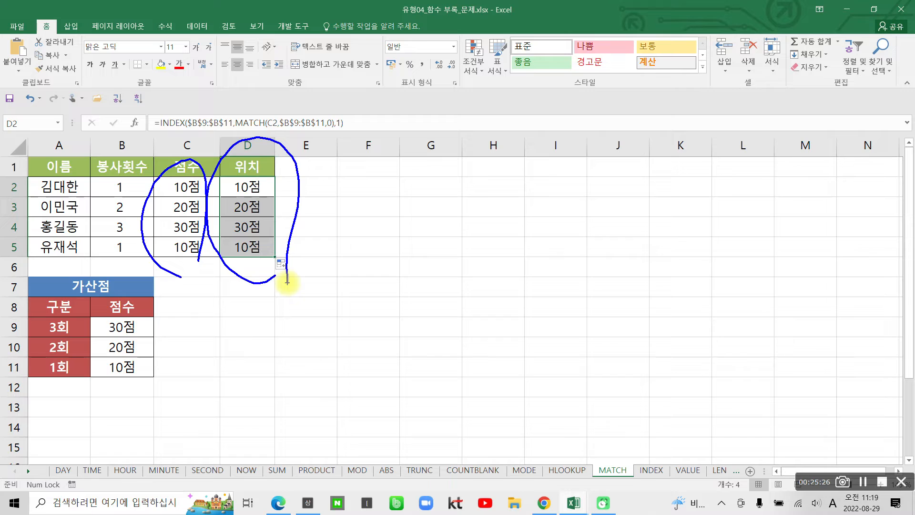
mouse_move(131, 196)
mouse_down()
mouse_move(98, 200)
mouse_move(126, 157)
mouse_move(138, 190)
mouse_up()
mouse_move(292, 178)
mouse_down()
mouse_move(305, 162)
mouse_move(117, 157)
mouse_move(124, 167)
mouse_up()
mouse_move(36, 282)
mouse_down()
mouse_move(118, 391)
mouse_move(57, 288)
mouse_move(180, 404)
mouse_move(260, 187)
mouse_up()
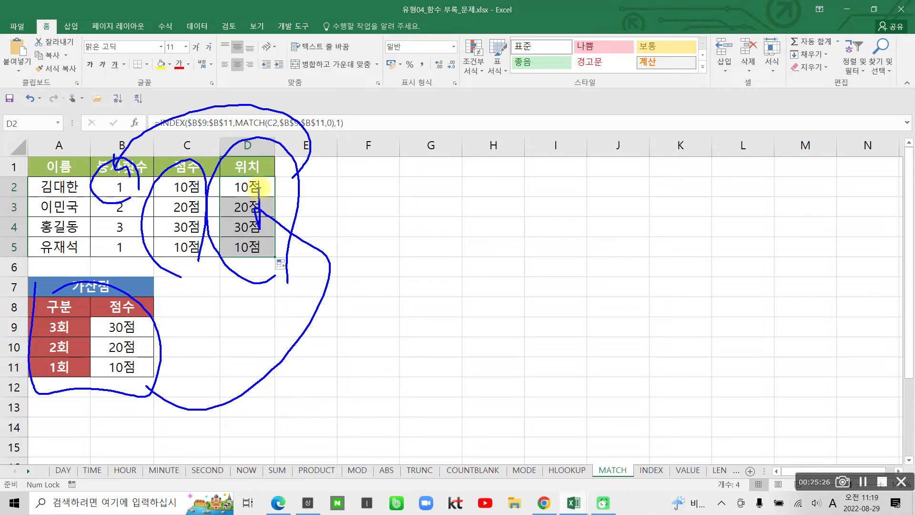
key(Escape)
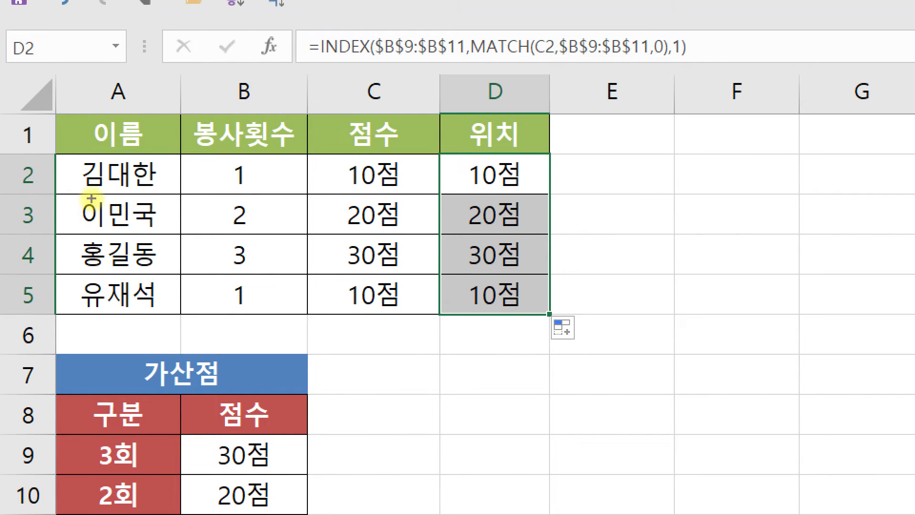
- Review how INDEX and MATCH are nested in the D2 formula that produces the 위치 column
mouse_move(469, 343)
mouse_down()
mouse_move(474, 141)
mouse_move(539, 292)
mouse_up()
mouse_move(308, 1)
mouse_down()
mouse_move(370, 86)
mouse_move(736, 57)
mouse_move(292, 19)
mouse_up()
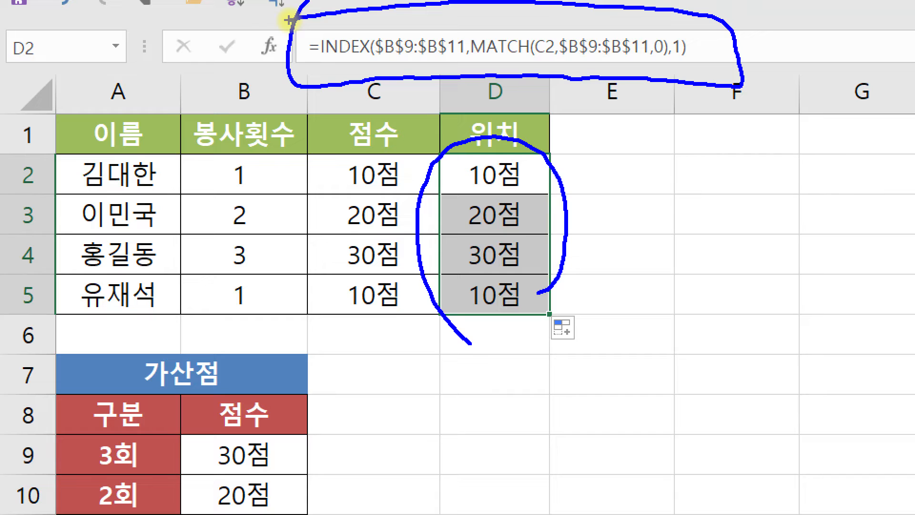
key(Escape)
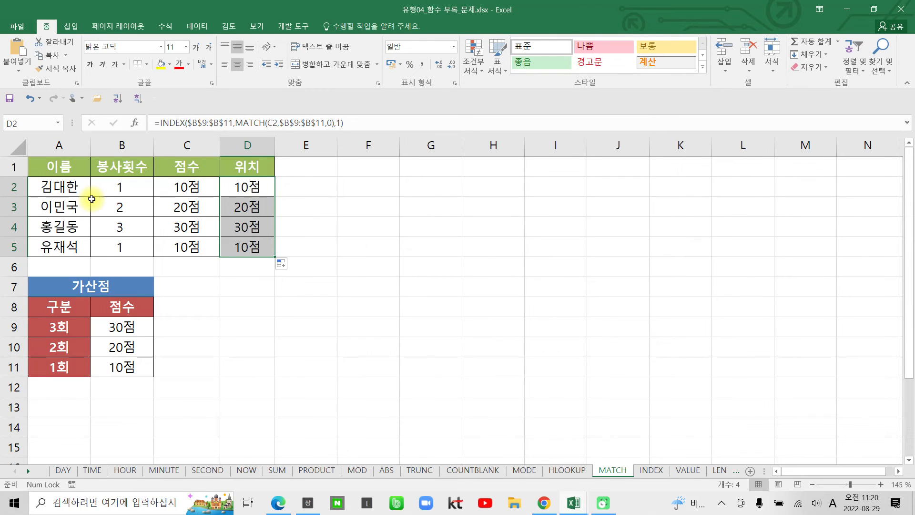
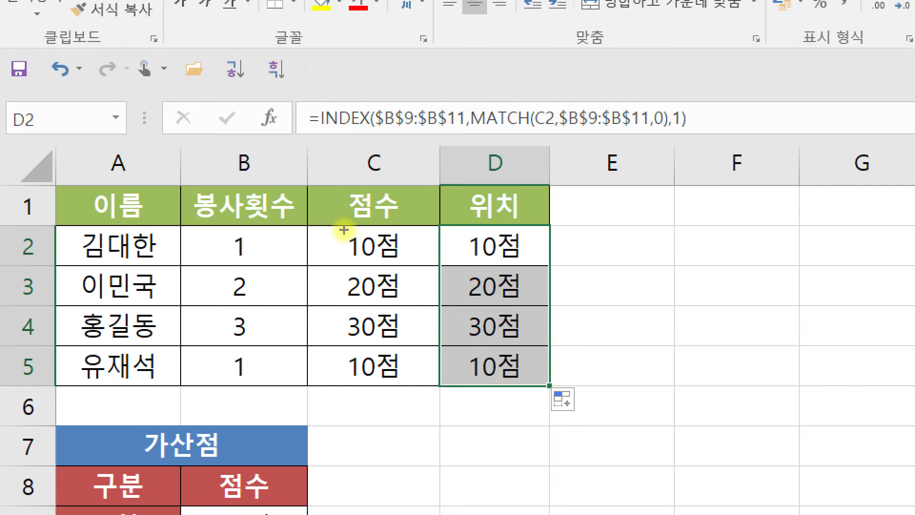
mouse_move(363, 149)
mouse_down()
mouse_move(356, 147)
mouse_move(373, 114)
mouse_move(370, 152)
mouse_up()
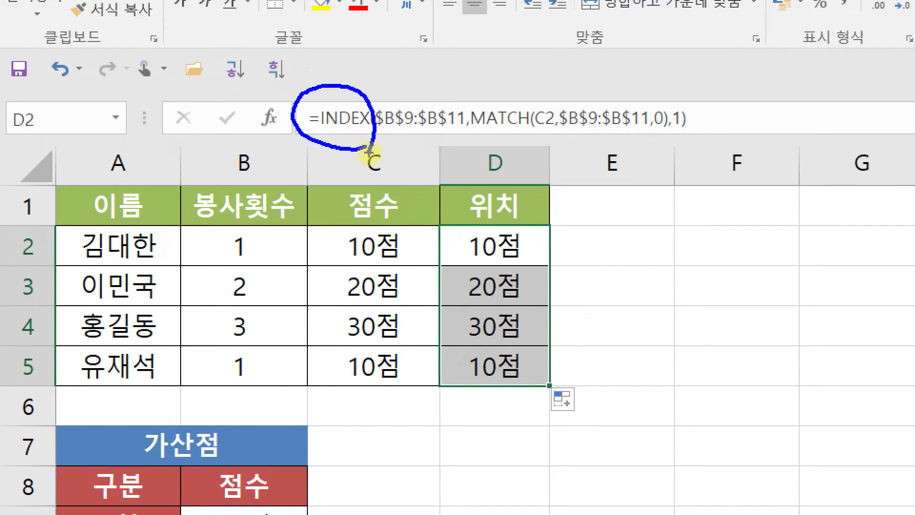
mouse_move(502, 152)
mouse_down()
mouse_move(493, 83)
mouse_move(526, 162)
mouse_up()
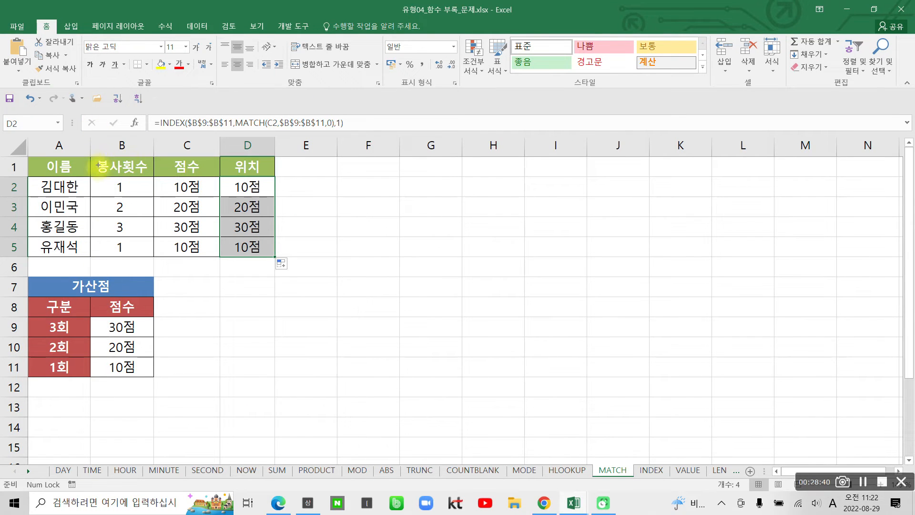
mouse_move(102, 176)
mouse_down()
mouse_move(115, 196)
mouse_move(133, 196)
mouse_up()
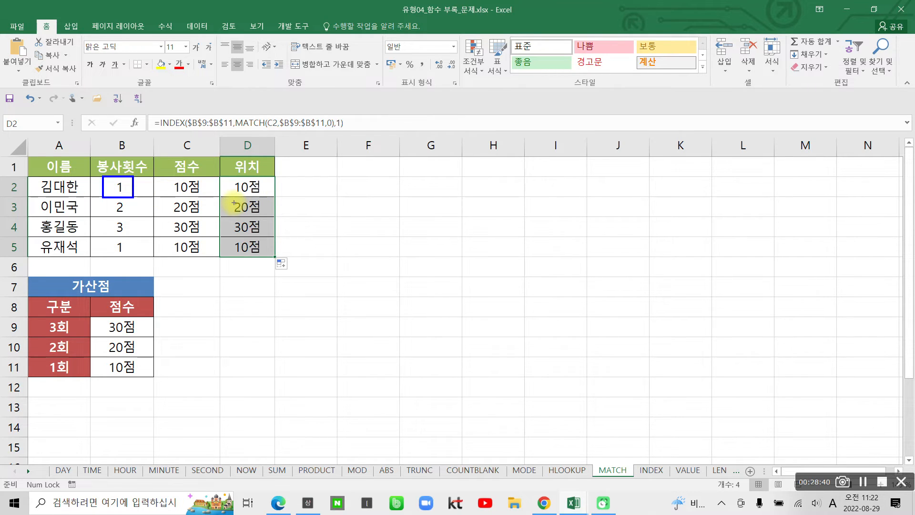
key(Escape)
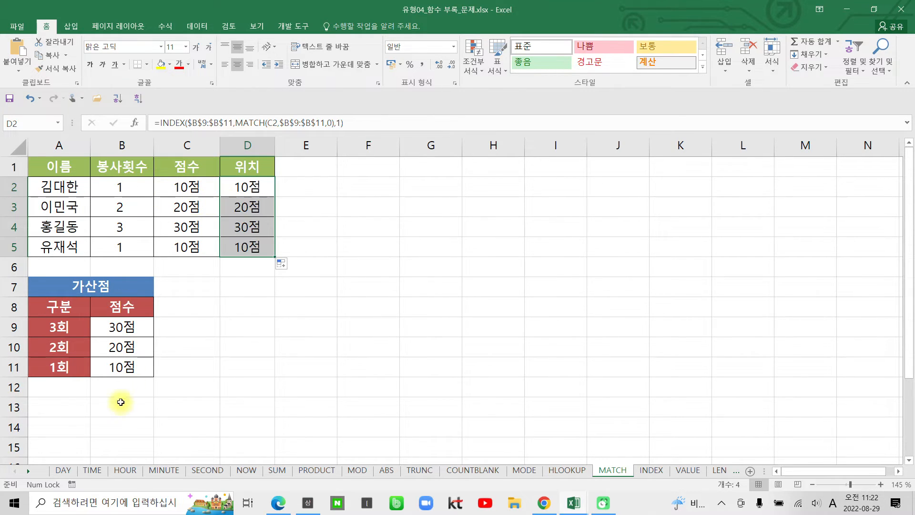
- Trace the D2 formula from its lookup value C2 to the matching 점수 in B11, and check the copy in D5
click(258, 186)
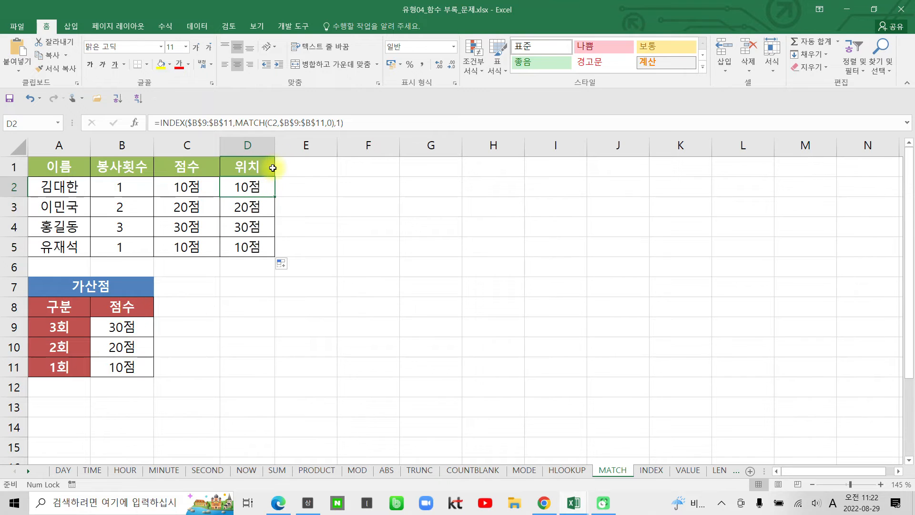
click(290, 125)
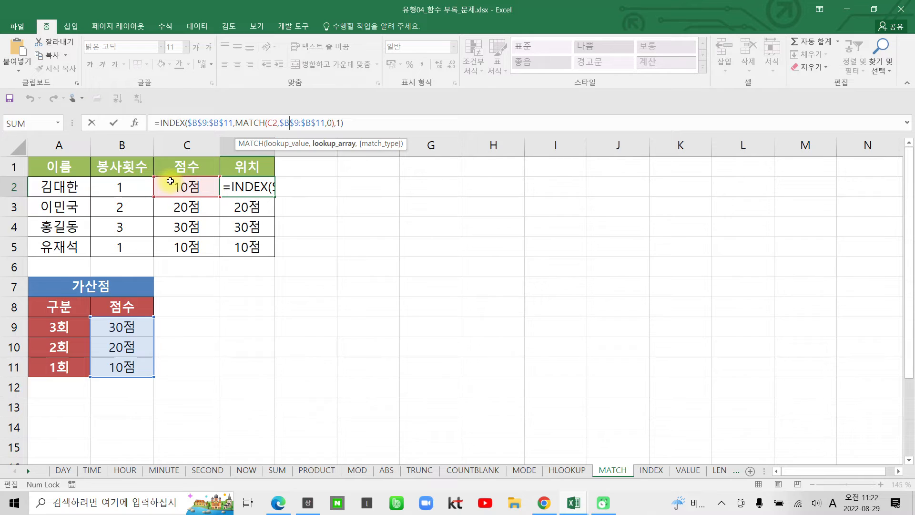
key(ctrl+Return)
click(180, 193)
click(231, 186)
click(193, 189)
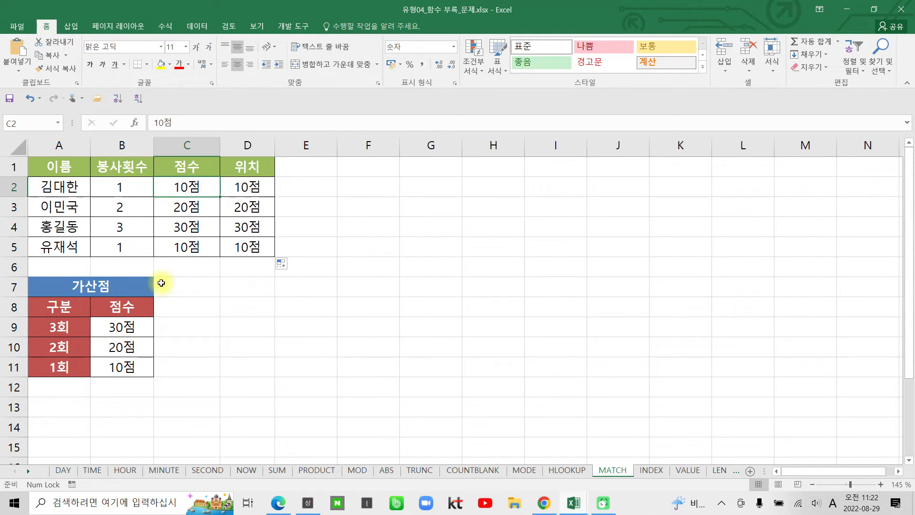
click(120, 367)
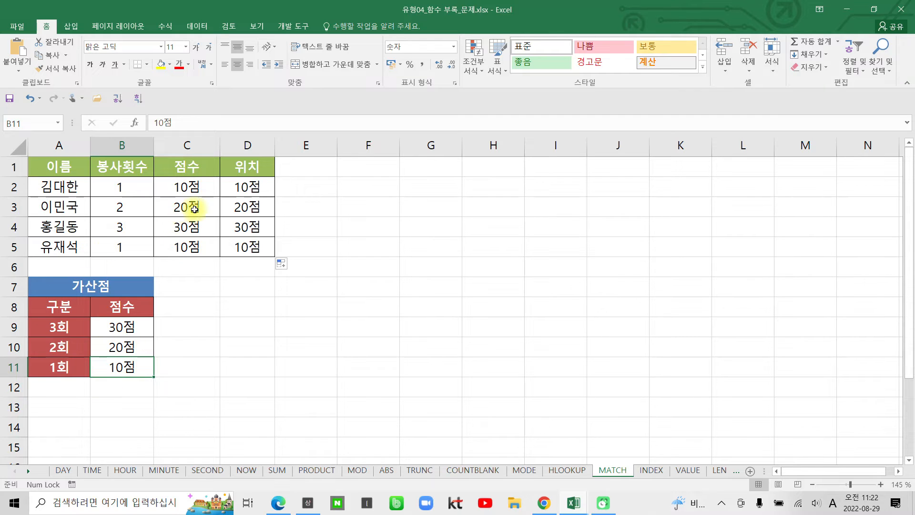
click(223, 192)
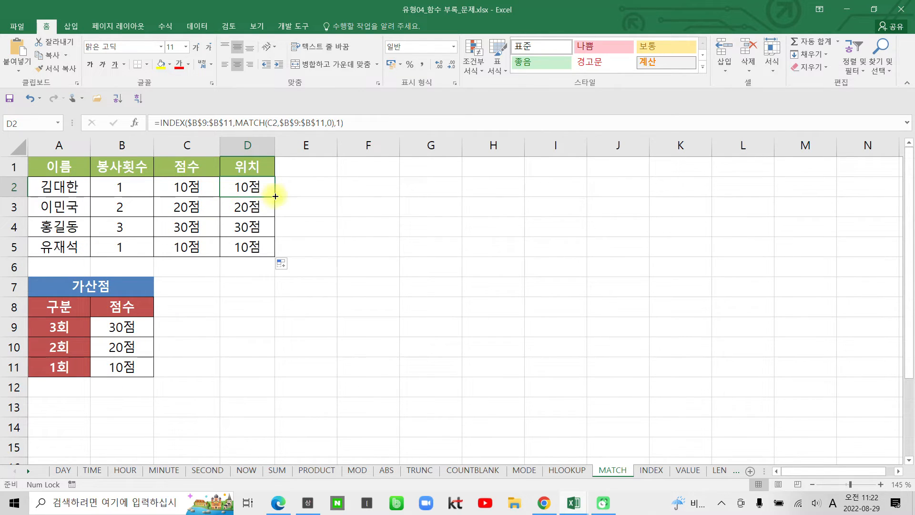
click(244, 251)
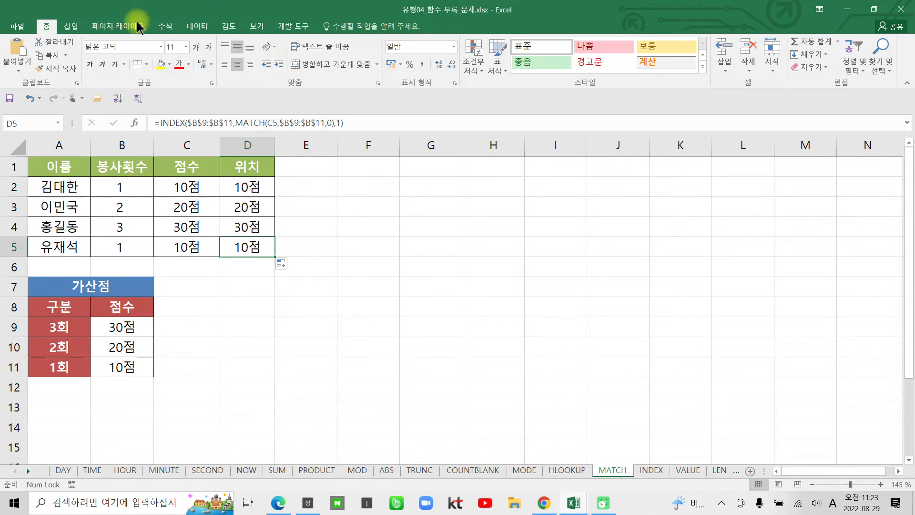
- Examine the INDEX arguments in D5, relating row_num to the nested MATCH, and check the formula in D4
click(191, 123)
click(190, 122)
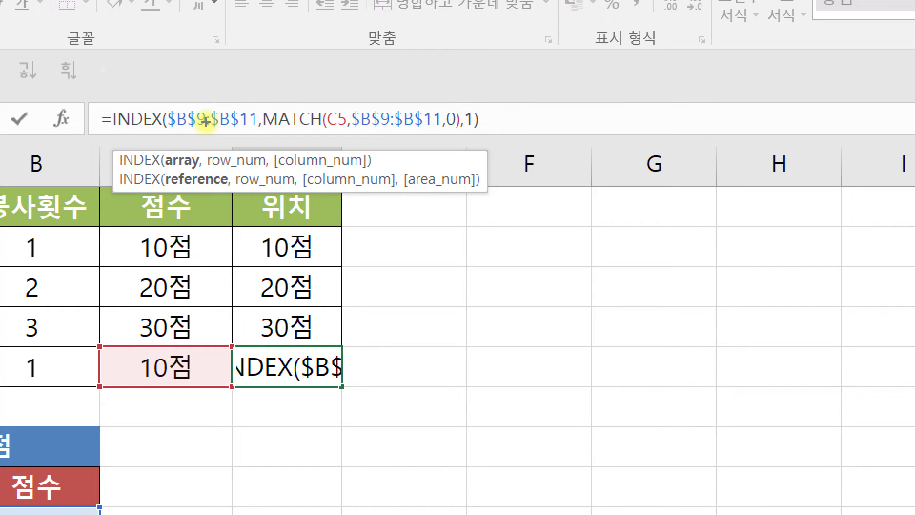
drag(208, 167, 368, 166)
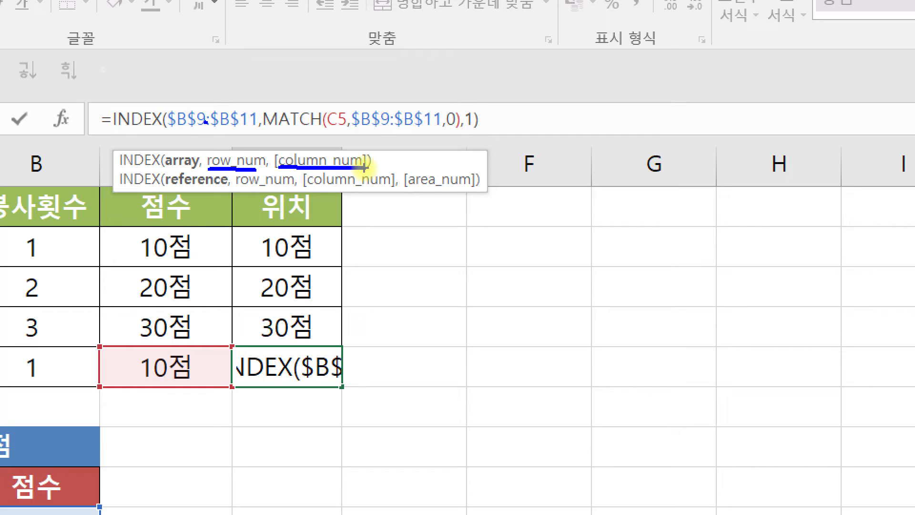
mouse_move(241, 153)
mouse_down()
mouse_move(221, 165)
mouse_move(241, 177)
mouse_up()
mouse_move(260, 101)
mouse_down()
mouse_move(323, 138)
mouse_move(458, 135)
mouse_move(262, 92)
mouse_move(259, 115)
mouse_up()
mouse_move(238, 158)
mouse_down()
mouse_move(274, 133)
mouse_move(277, 140)
mouse_up()
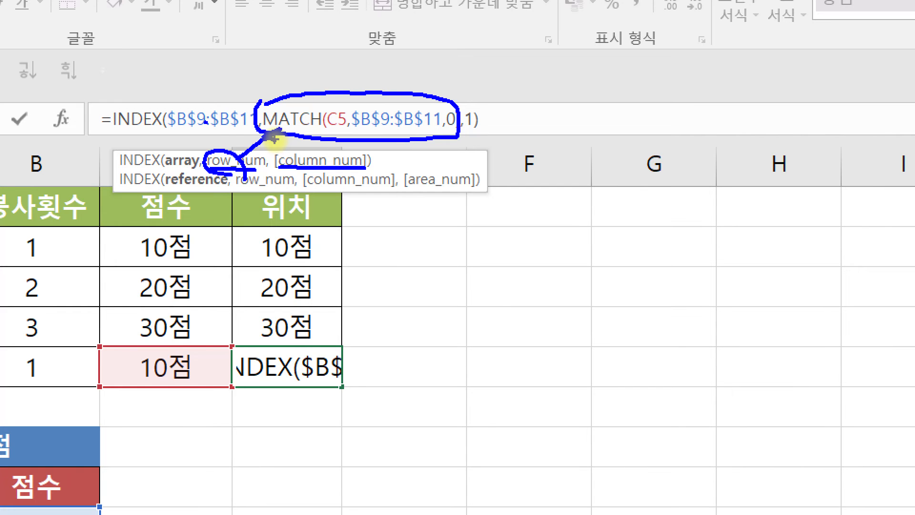
key(Escape)
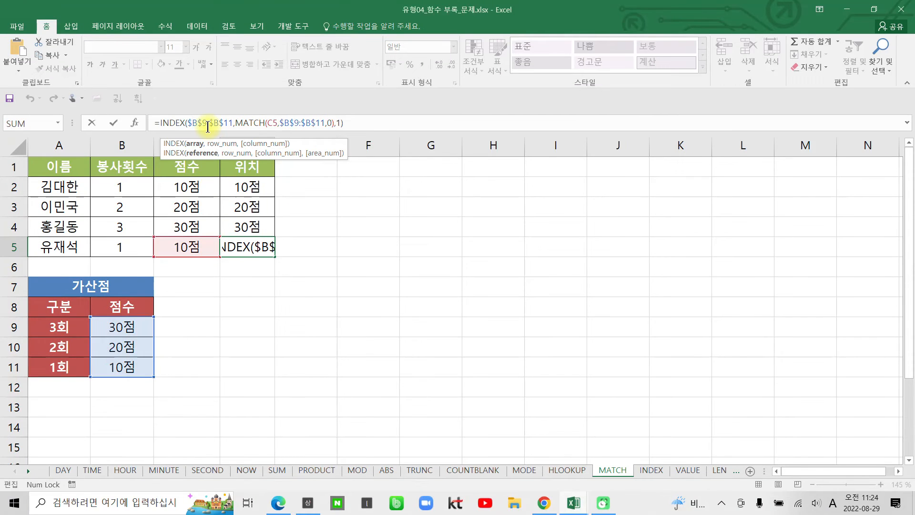
click(115, 122)
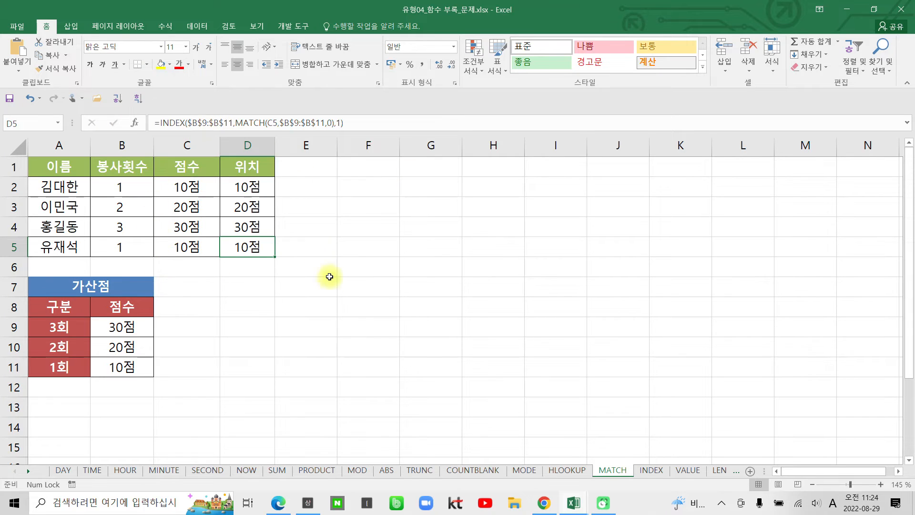
click(251, 226)
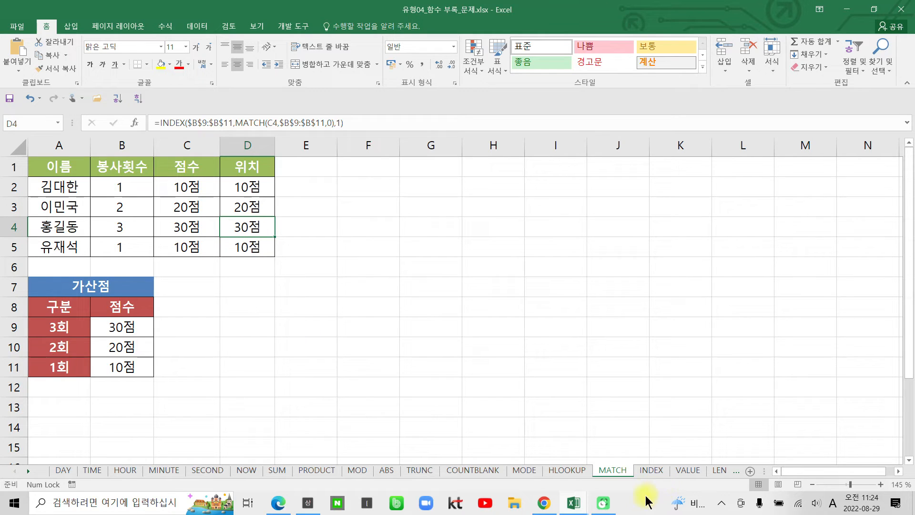
- Open the INDEX sheet and look over its 학년 and 봉사횟수 data and the 가산점 table
click(650, 471)
click(611, 471)
click(639, 470)
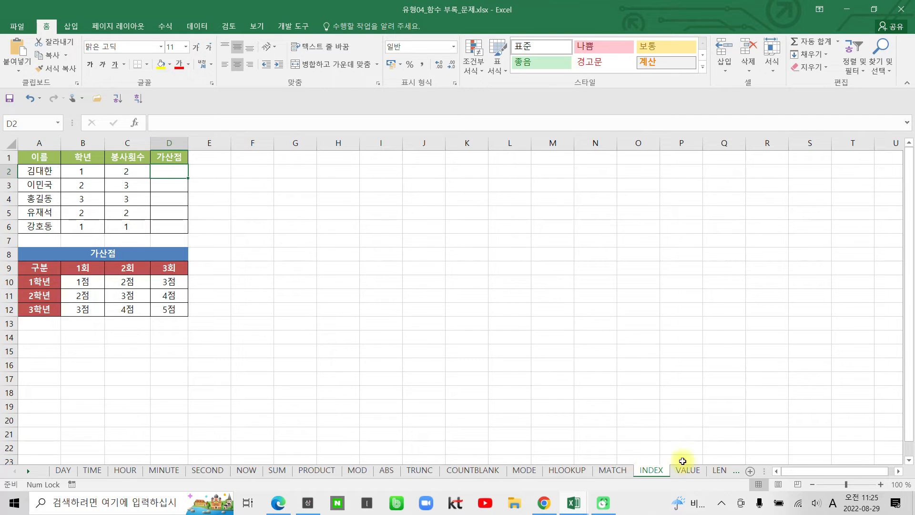
- Open the VALUE sheet and enlarge the view of its 데이터 and 결과 table
click(690, 470)
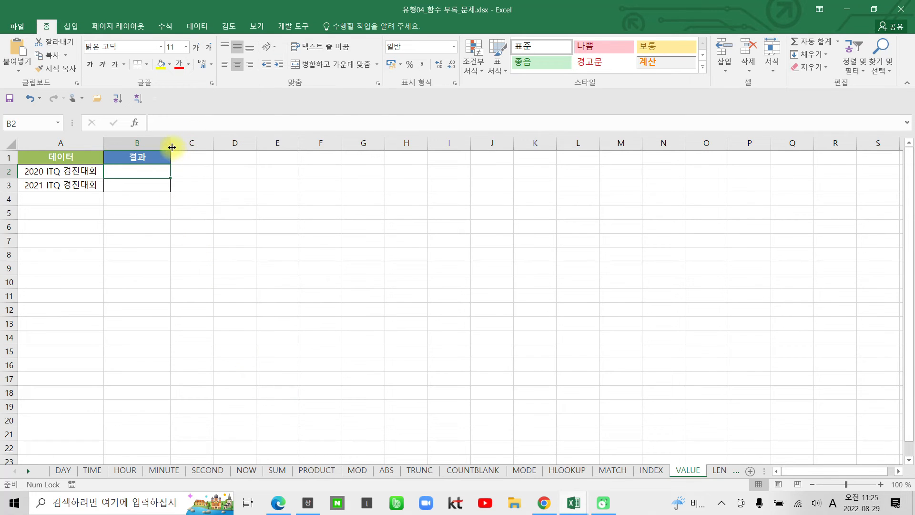
scroll(177, 225, up, 4)
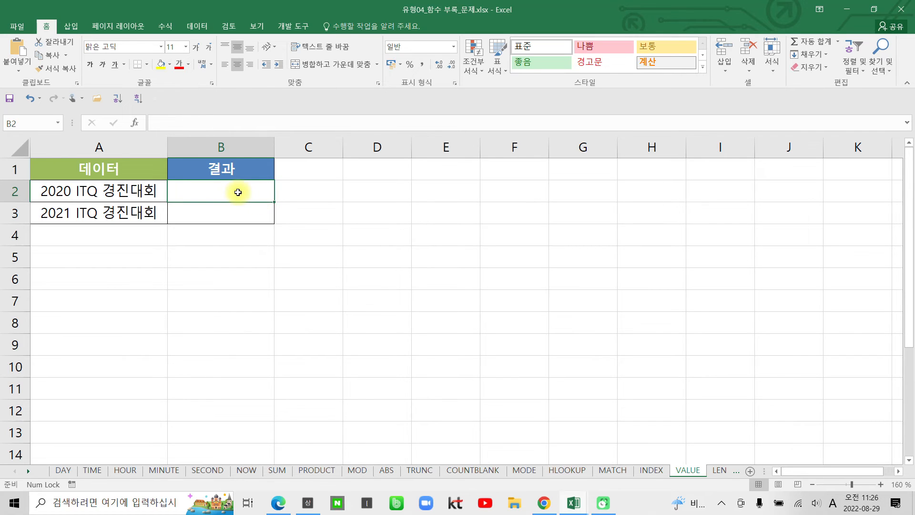
- Try to convert the text in A2 by entering =VALUE(A2,4) in B2
click(152, 120)
text(=)
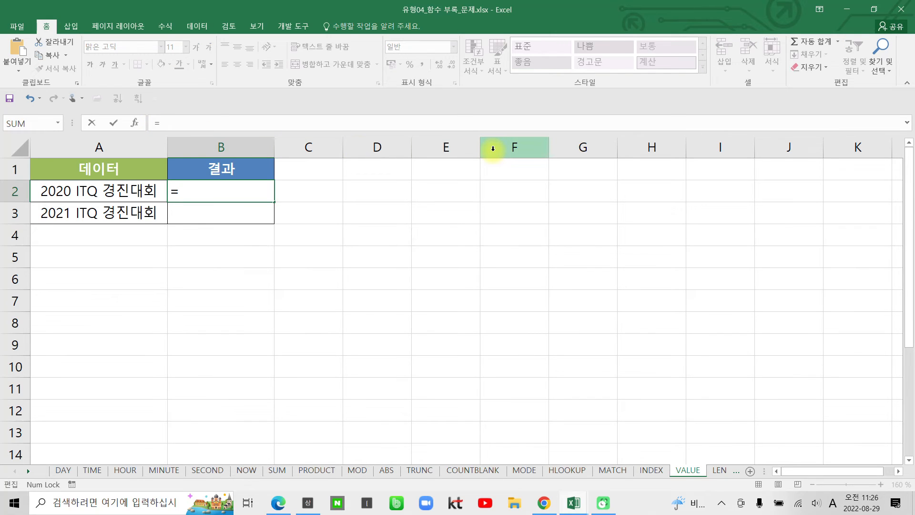
text(v)
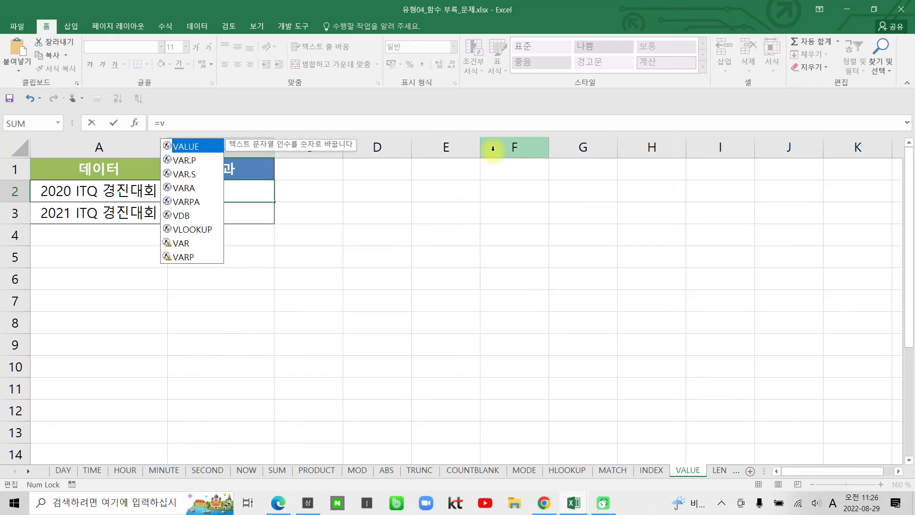
text(a)
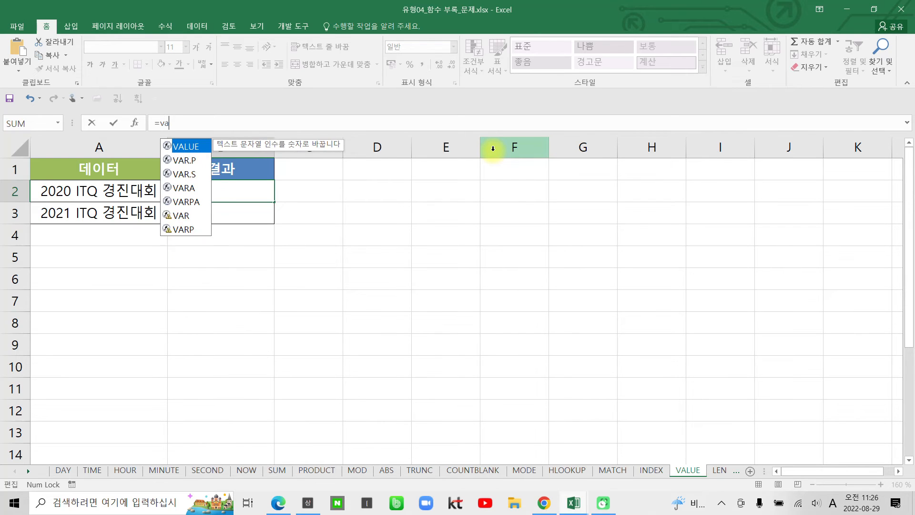
text(l)
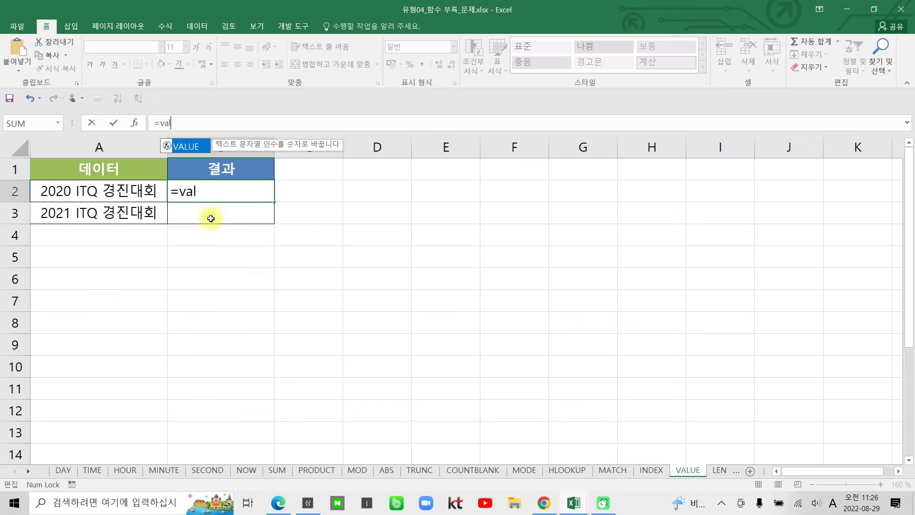
double_click(190, 145)
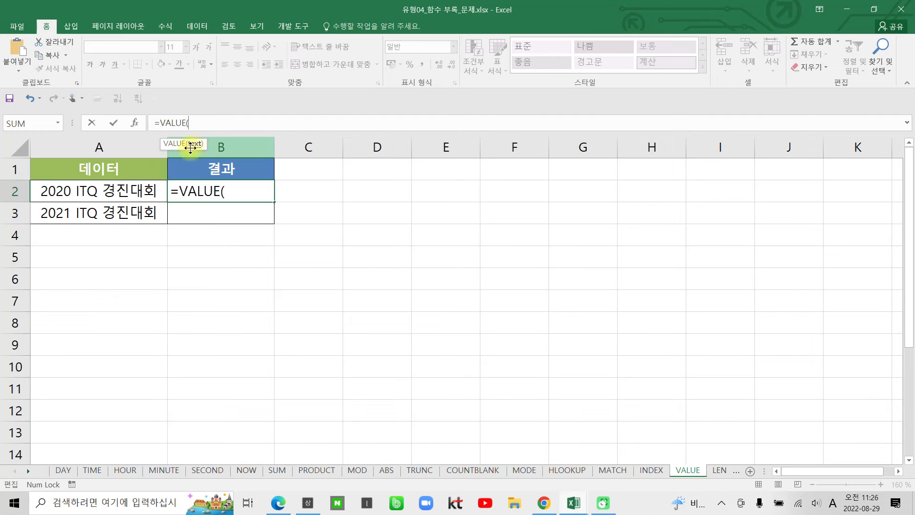
click(70, 191)
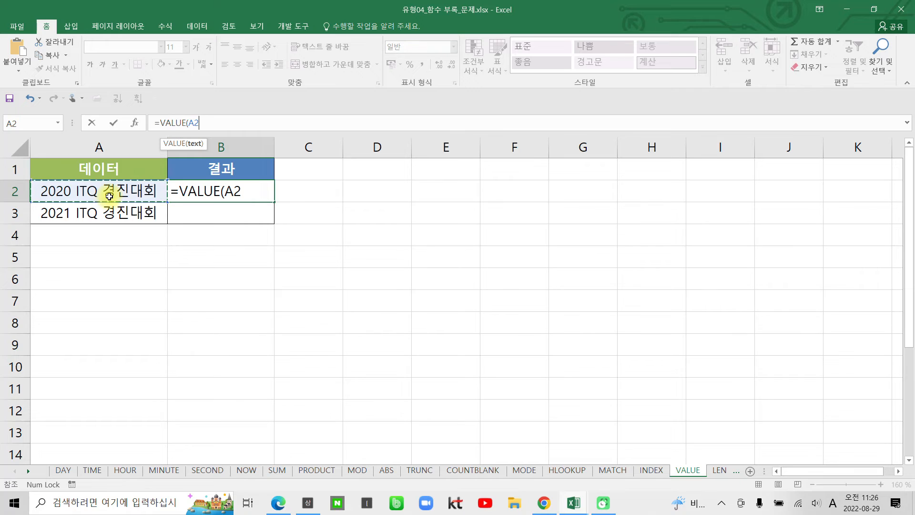
text(,)
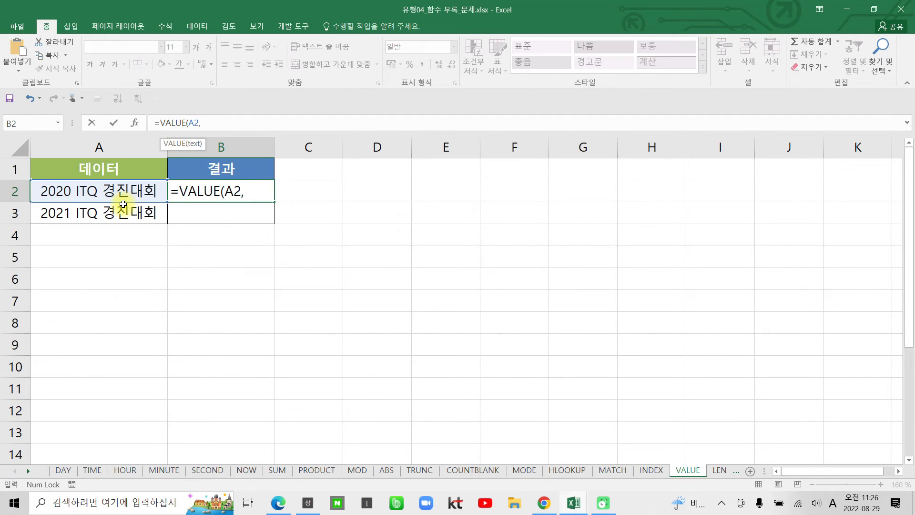
text(4)
click(112, 122)
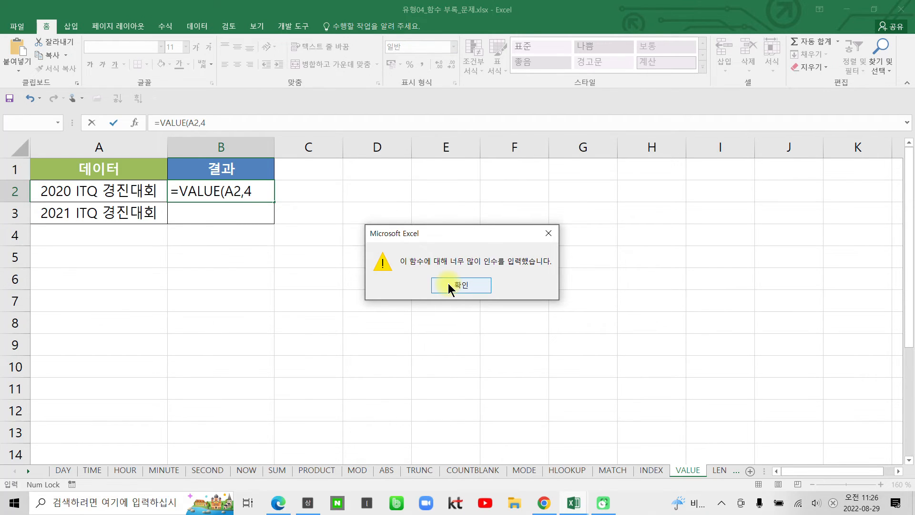
click(461, 285)
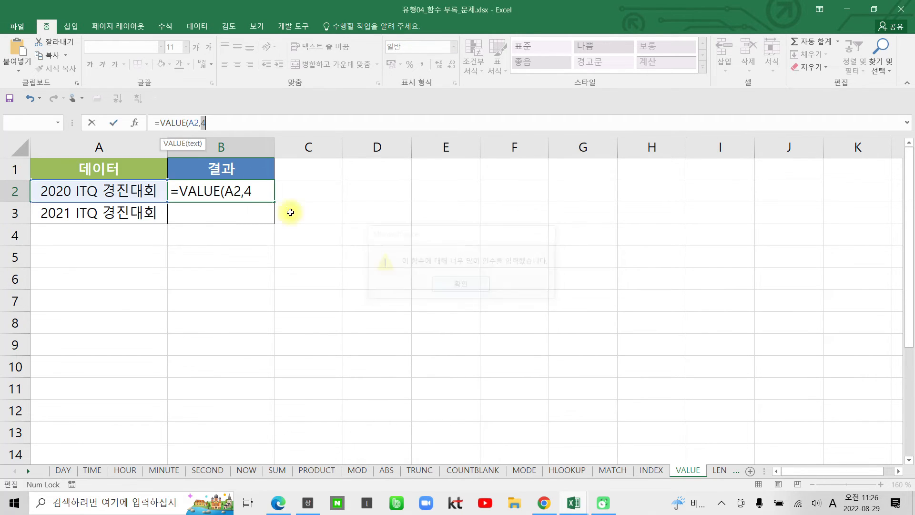
- Try nesting LEFT inside the VALUE formula in B2, and clear the unfinished formula
click(192, 123)
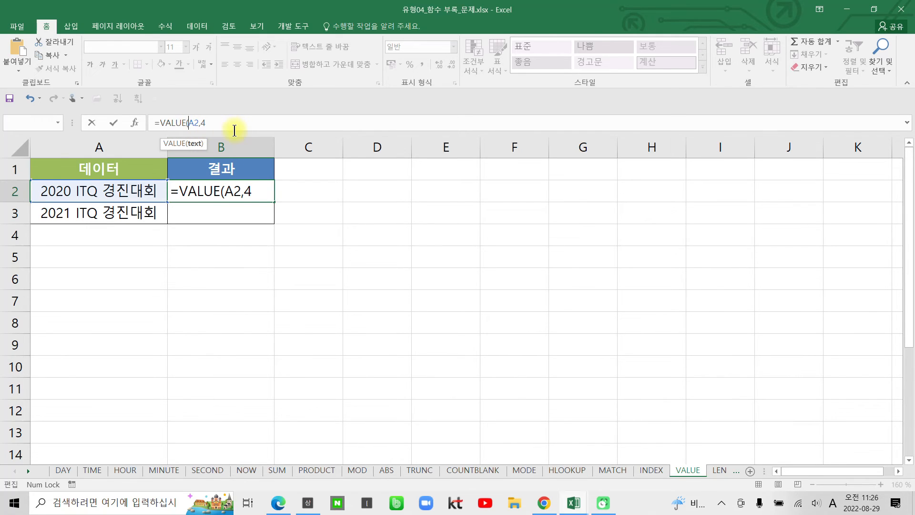
text(l)
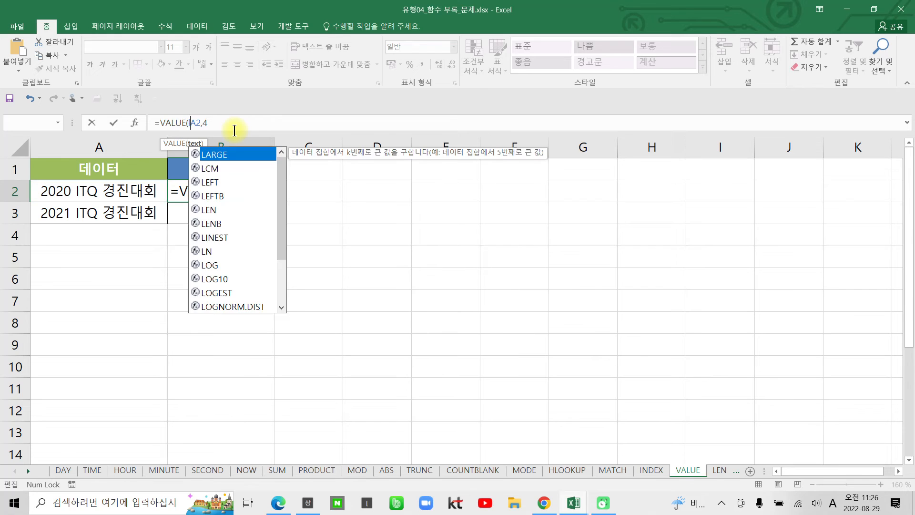
text(eft)
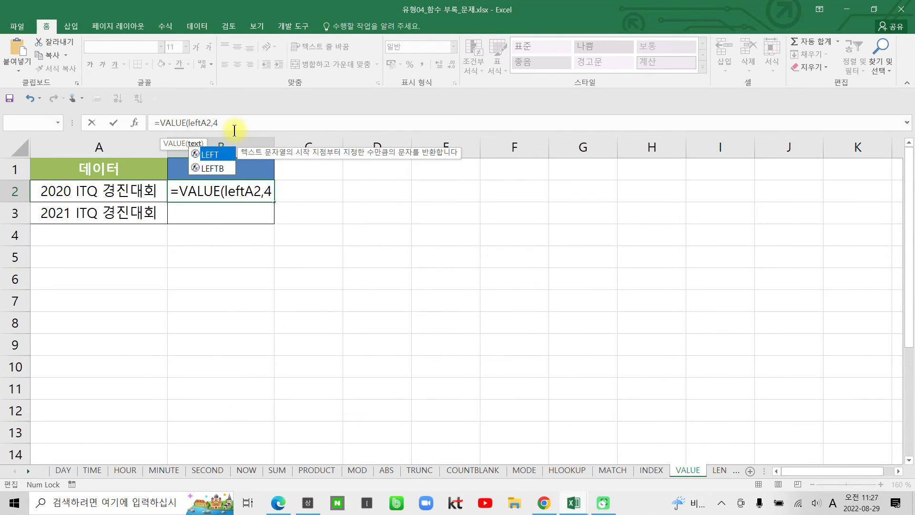
text(()
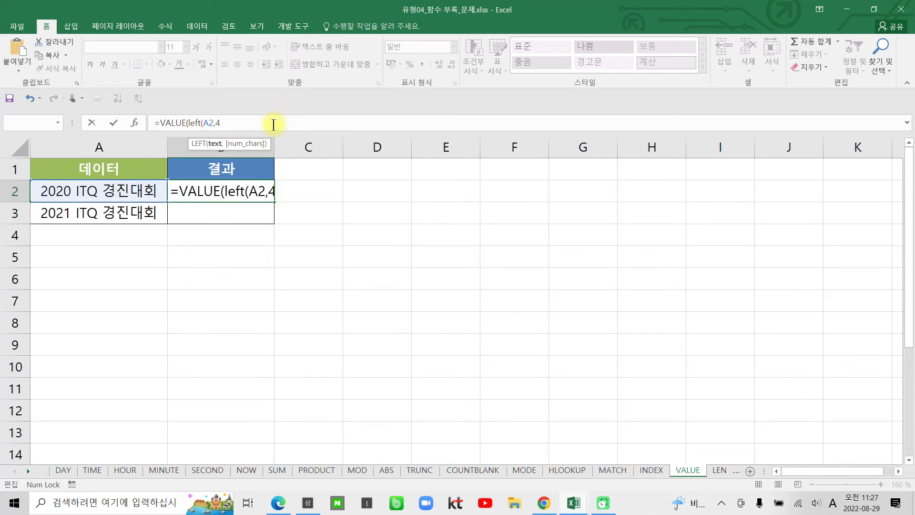
drag(273, 125, 144, 123)
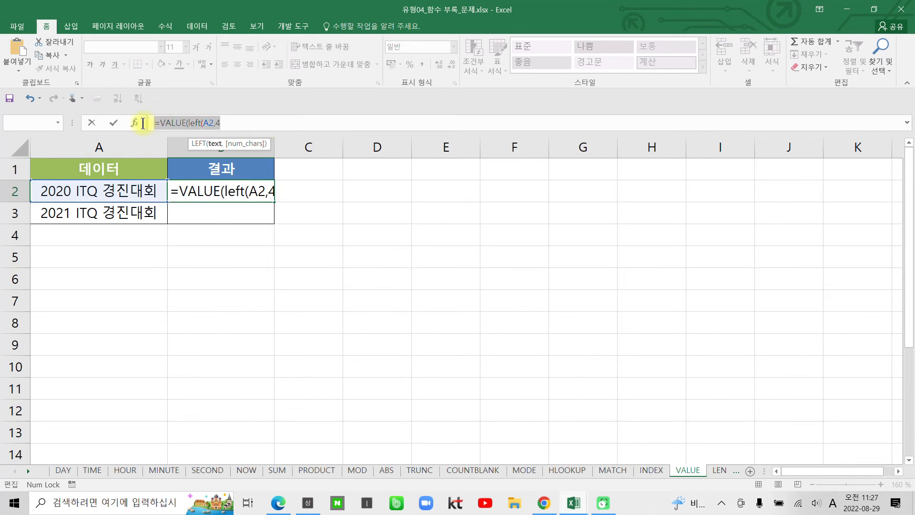
key(BackSpace)
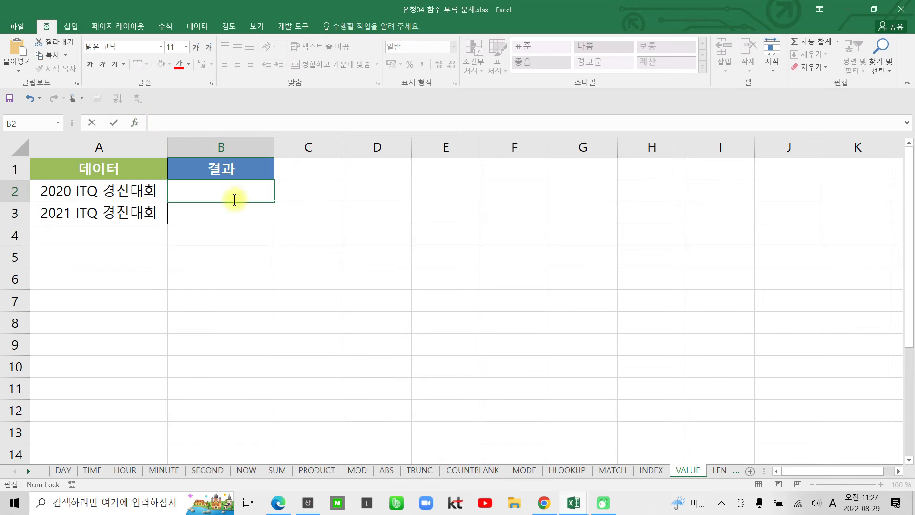
- Extract the first four characters of A2 with =LEFT(A2,4) in B2 and fill the formula down to B3
click(215, 196)
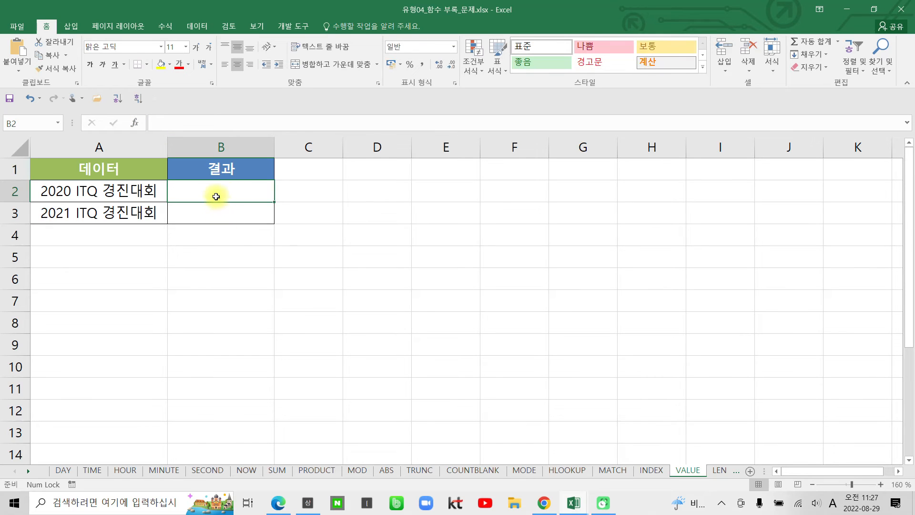
click(169, 124)
text(=)
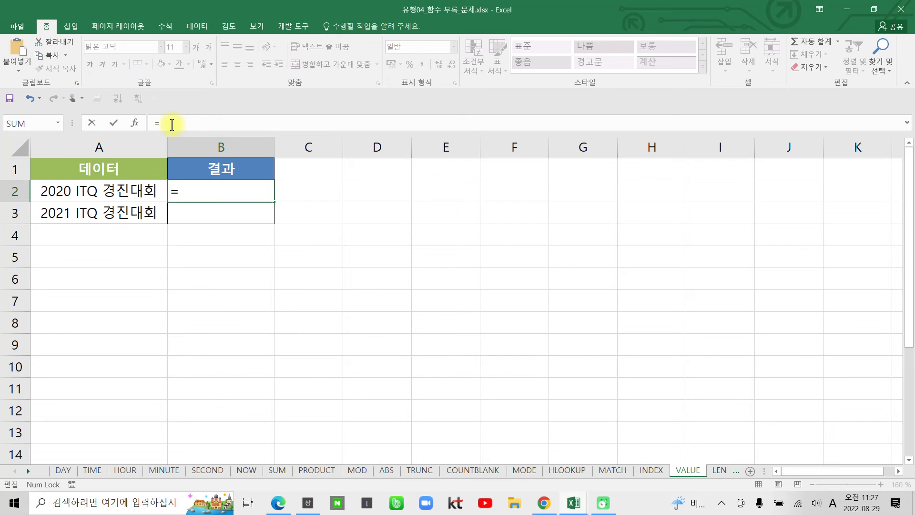
text(let)
key(BackSpace)
text(f)
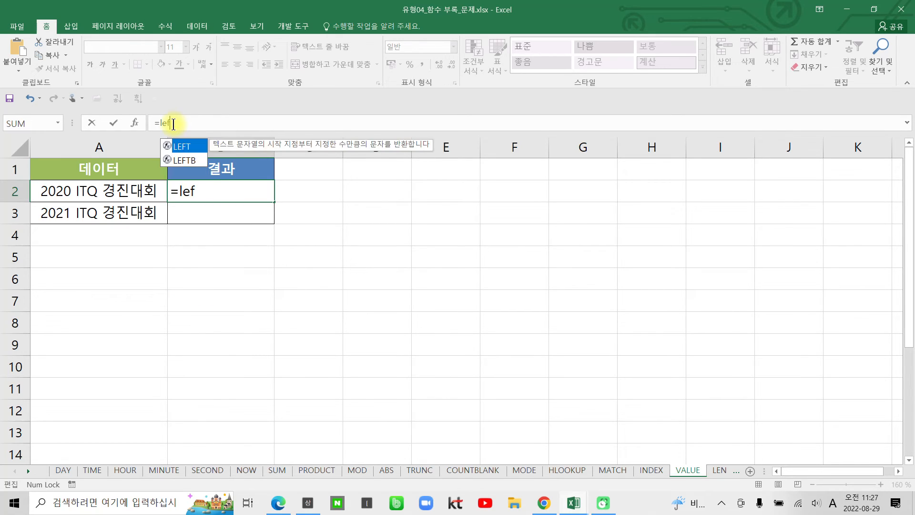
double_click(184, 147)
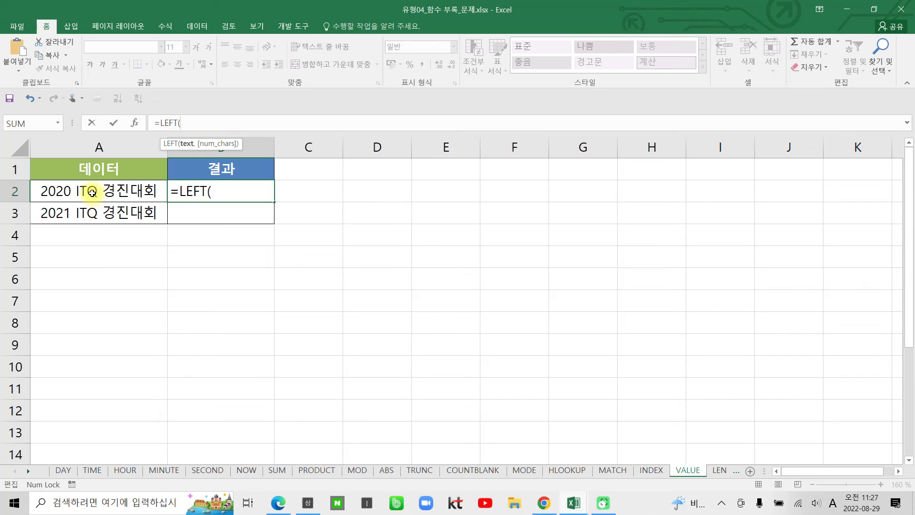
click(92, 192)
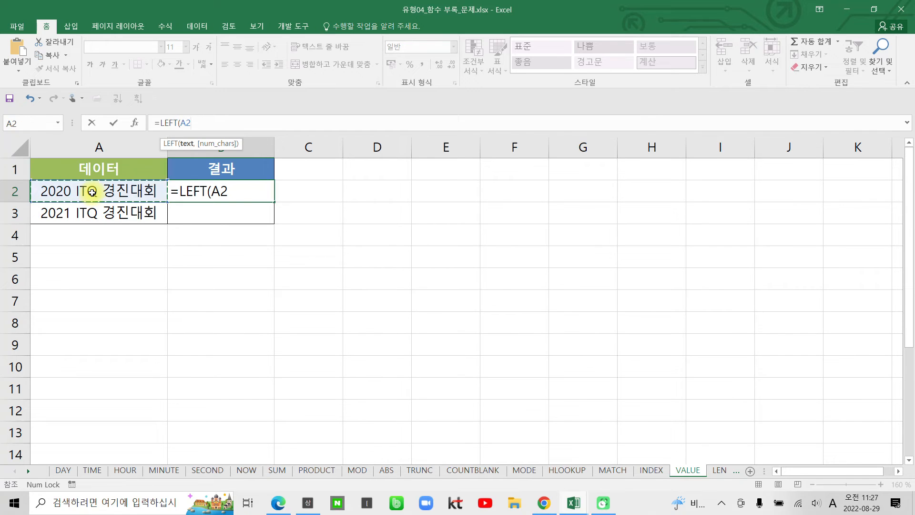
text(,)
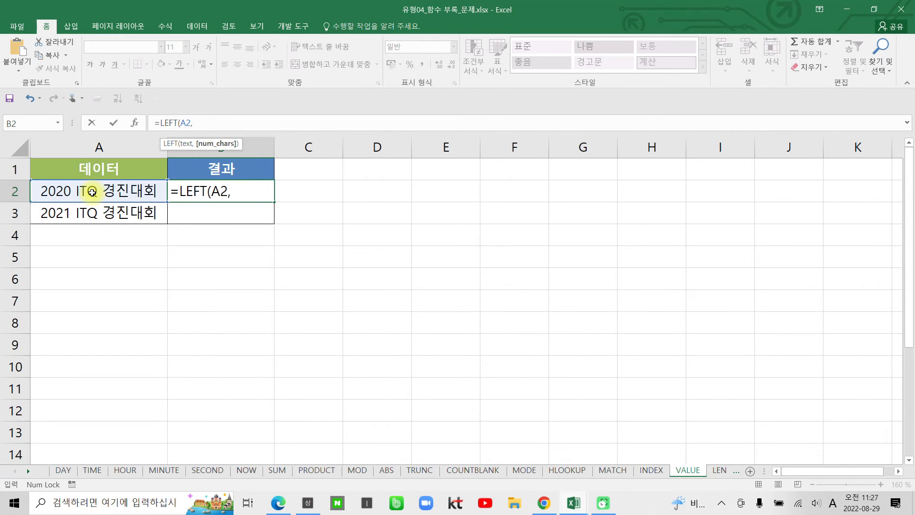
text(4)
click(114, 123)
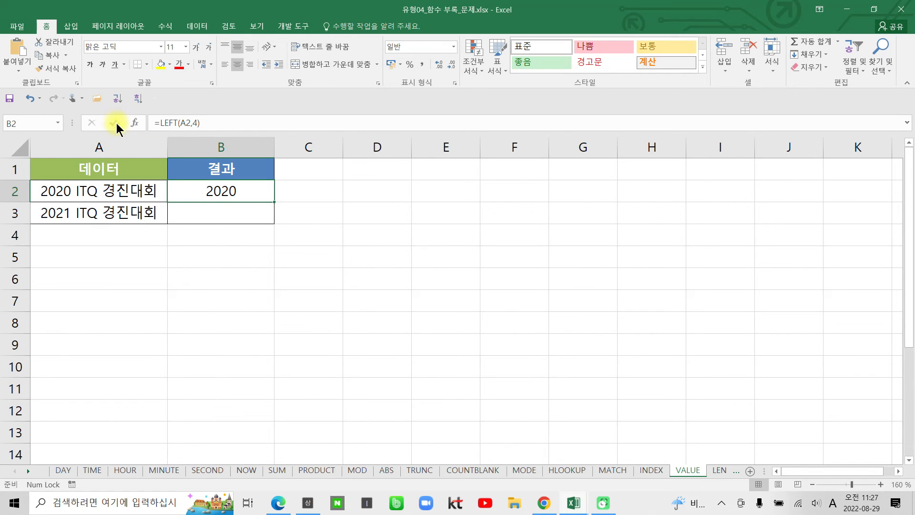
drag(275, 202, 275, 230)
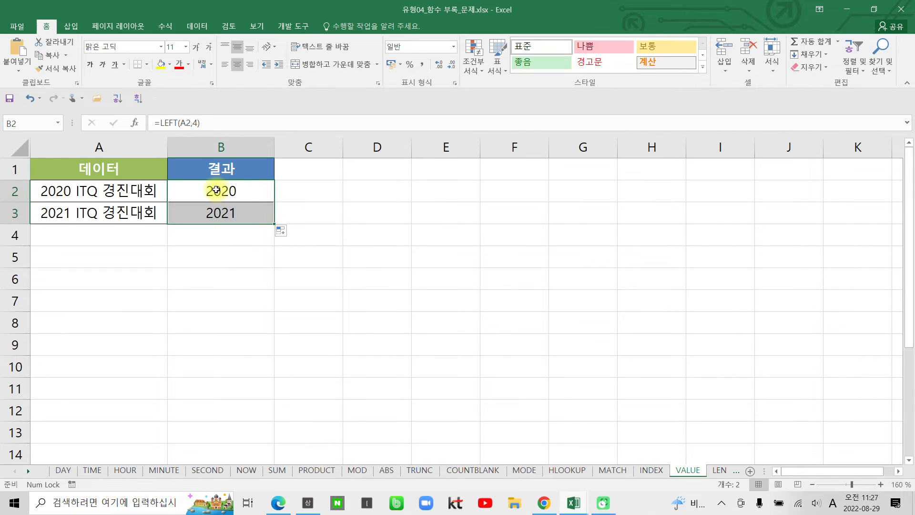
- Review the LEFT formula in B2 against its source text in A2, and check the copy in B3
click(241, 191)
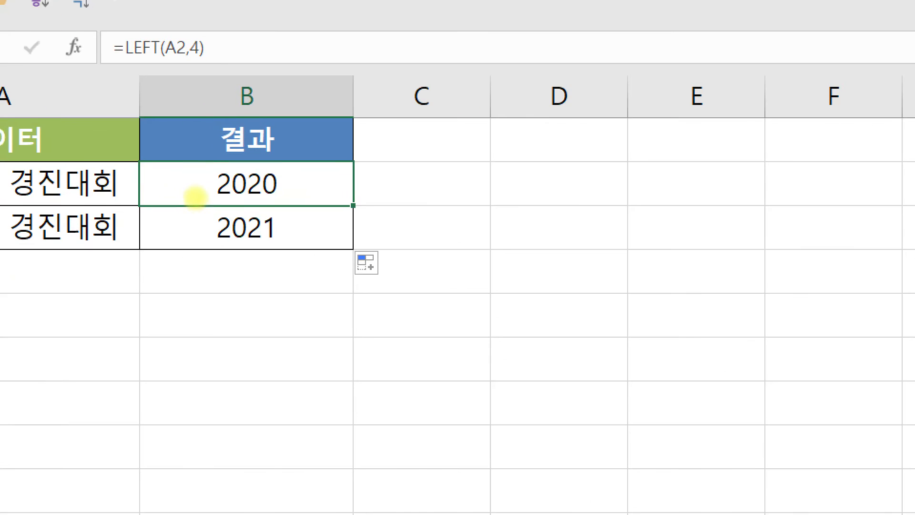
mouse_move(138, 163)
mouse_down()
mouse_move(190, 197)
mouse_move(353, 207)
mouse_up()
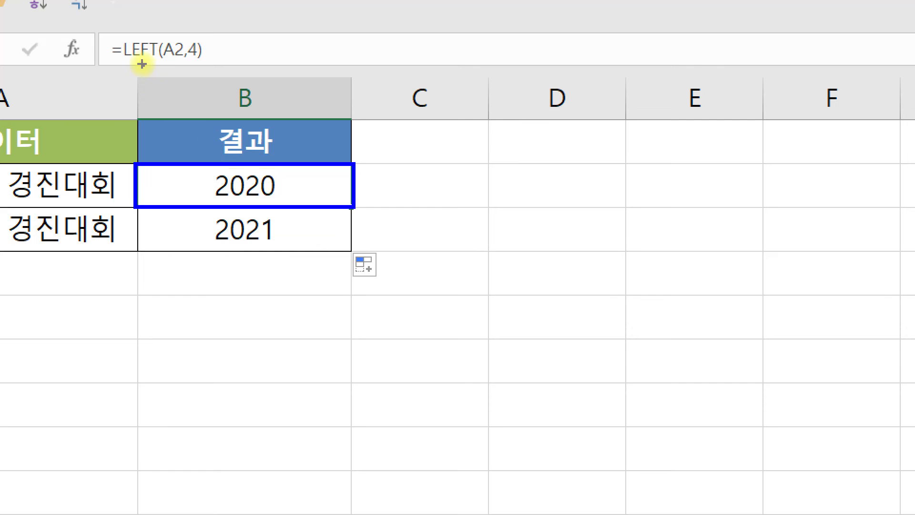
drag(122, 60, 195, 61)
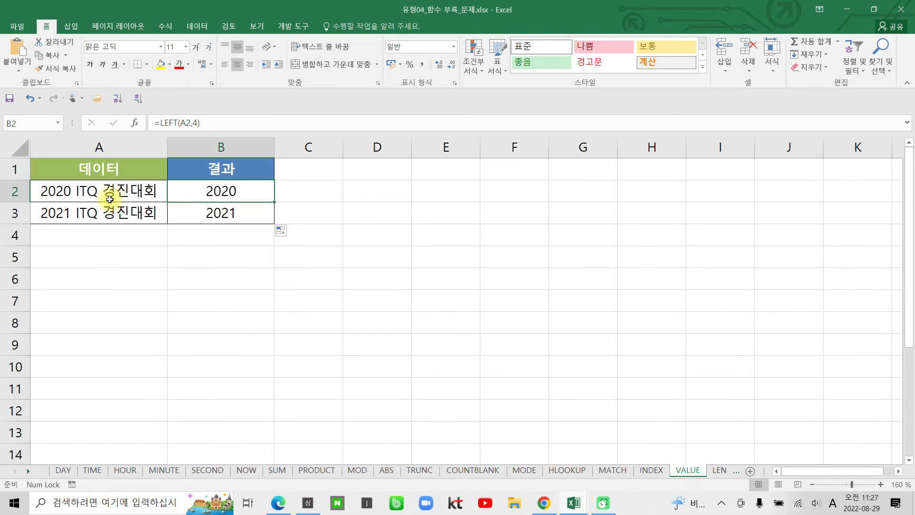
click(41, 188)
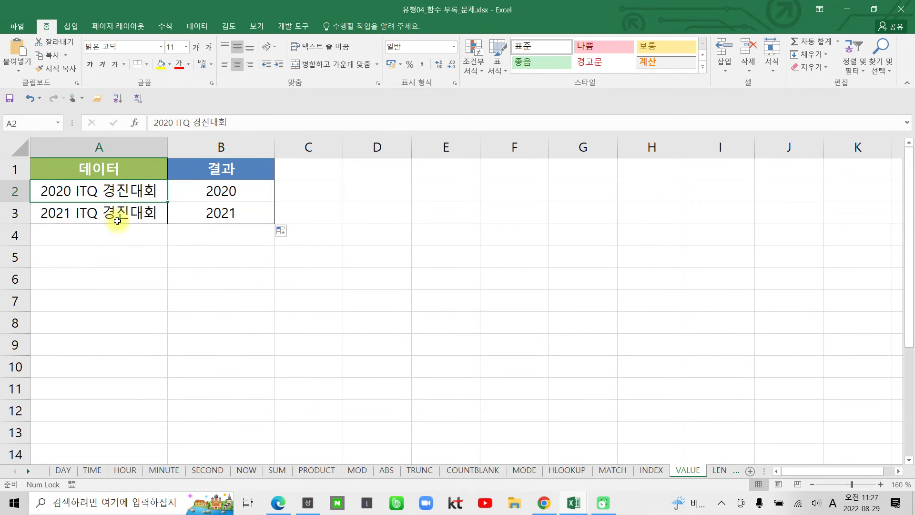
click(213, 215)
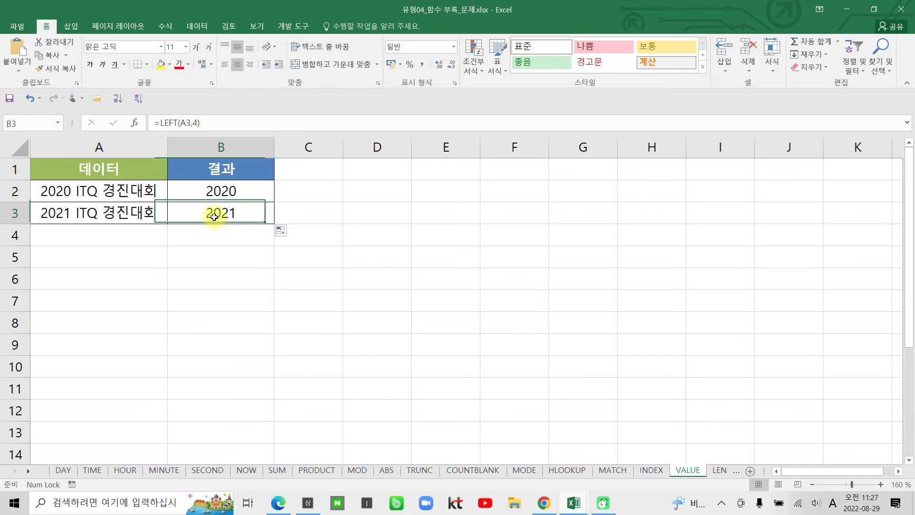
- Add the two 결과 cells below the table by entering =B2+B3 in B4
click(228, 240)
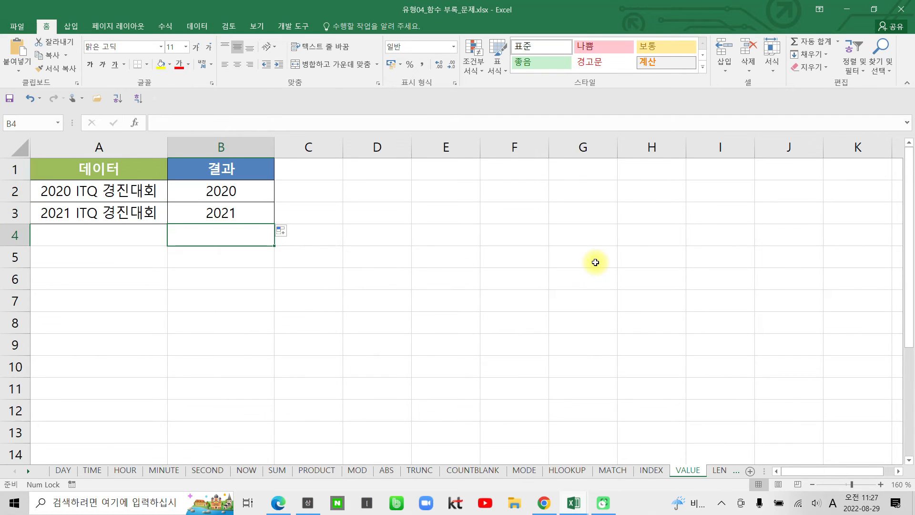
text(=)
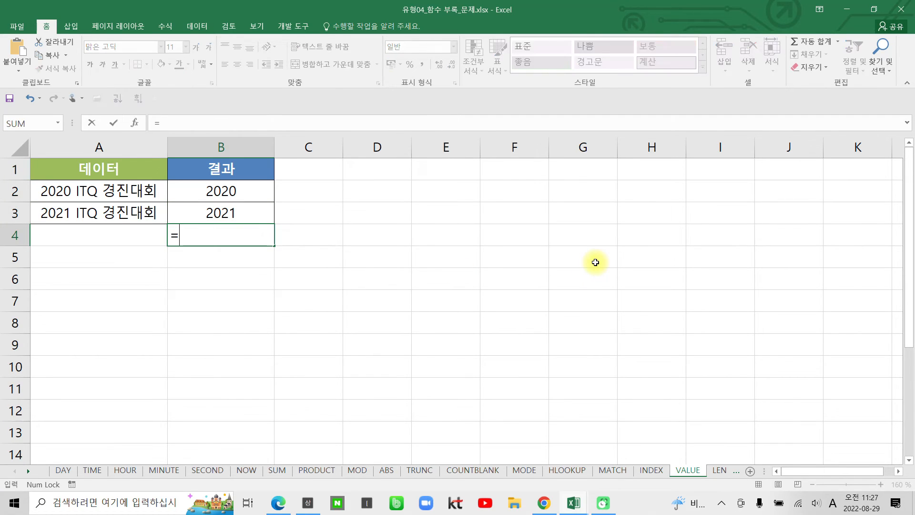
click(241, 189)
text(+)
click(243, 212)
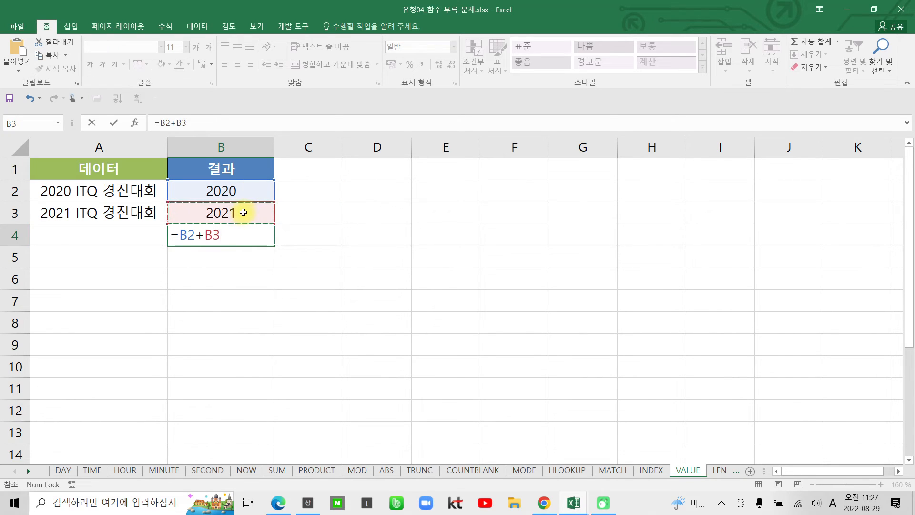
key(Return)
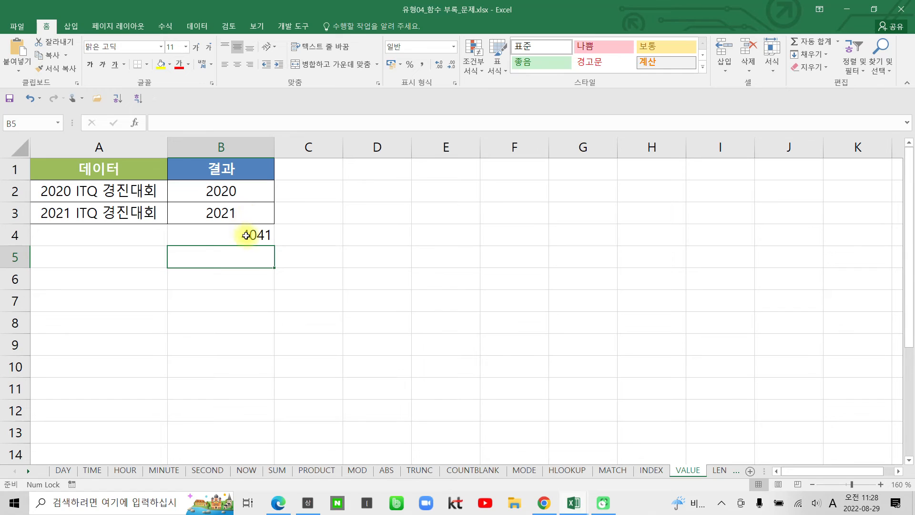
click(246, 235)
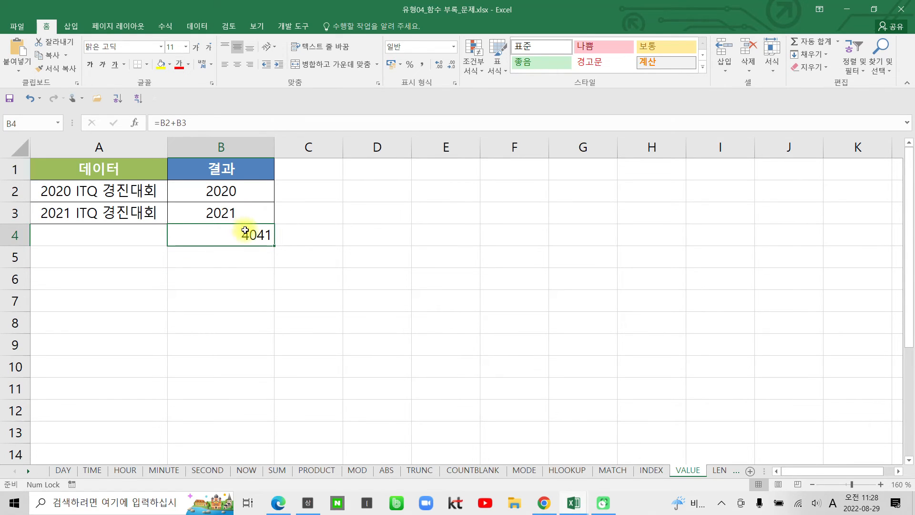
- Wrap the LEFT formula in B2 as =VALUE(LEFT(A2,4)), fill it down to B3, and check both 결과 cells
click(227, 190)
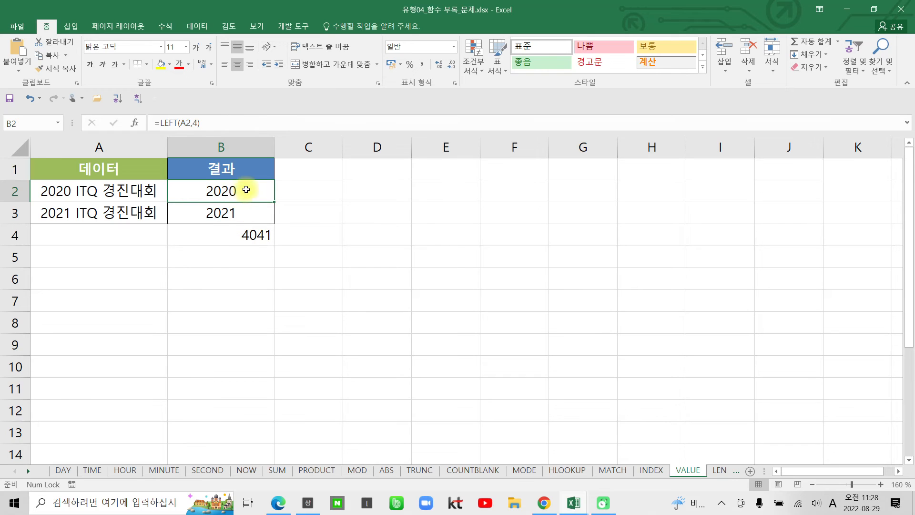
click(159, 123)
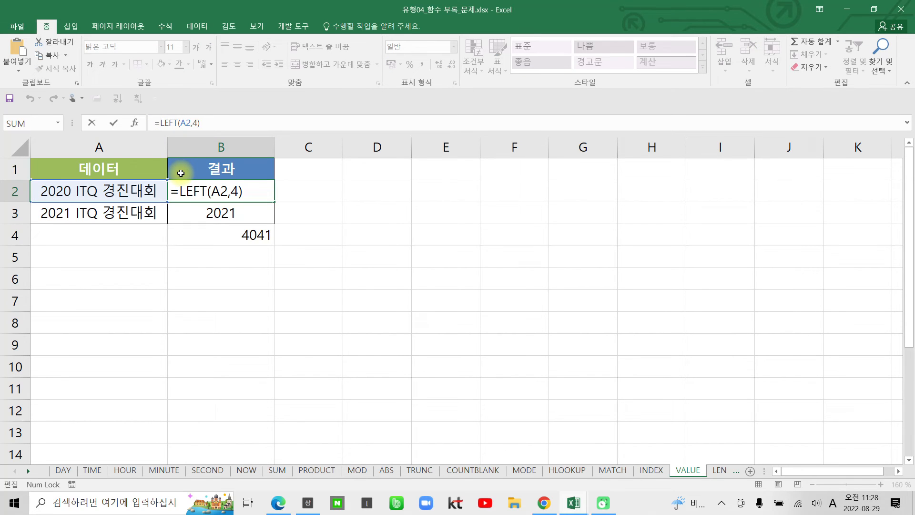
text(va)
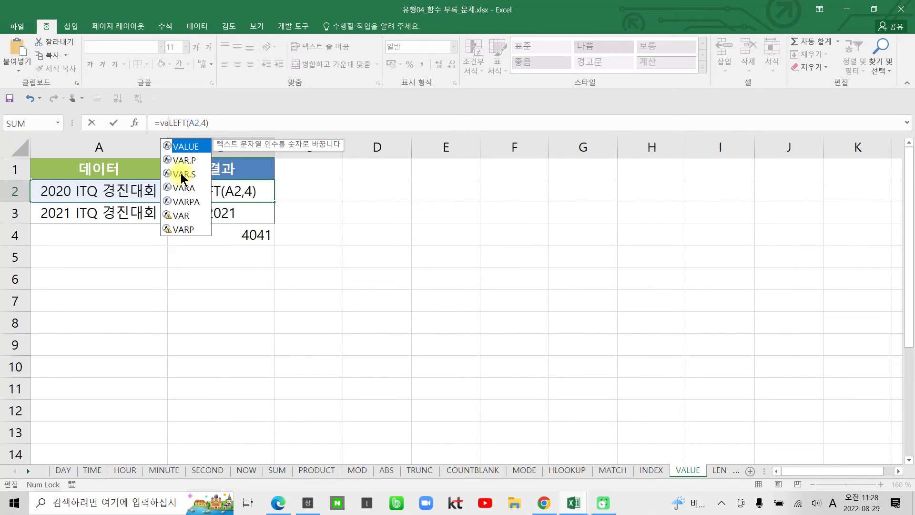
double_click(194, 152)
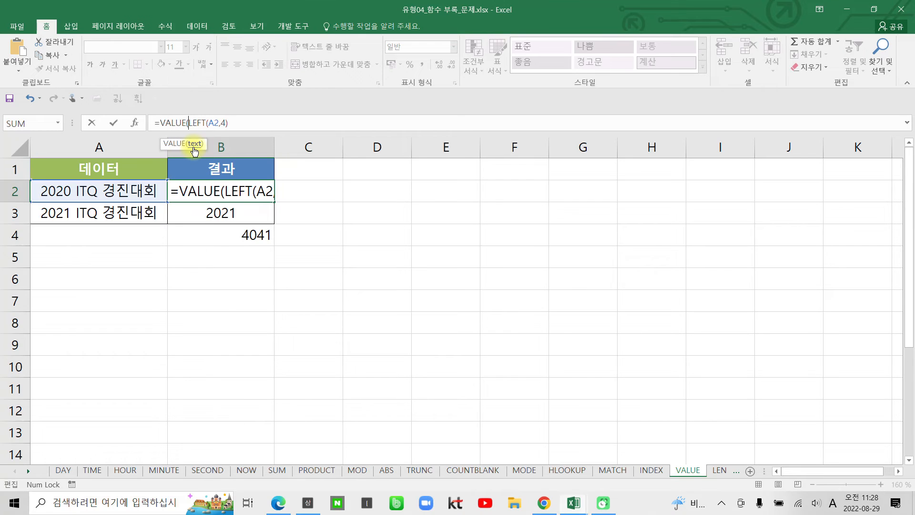
click(241, 123)
text())
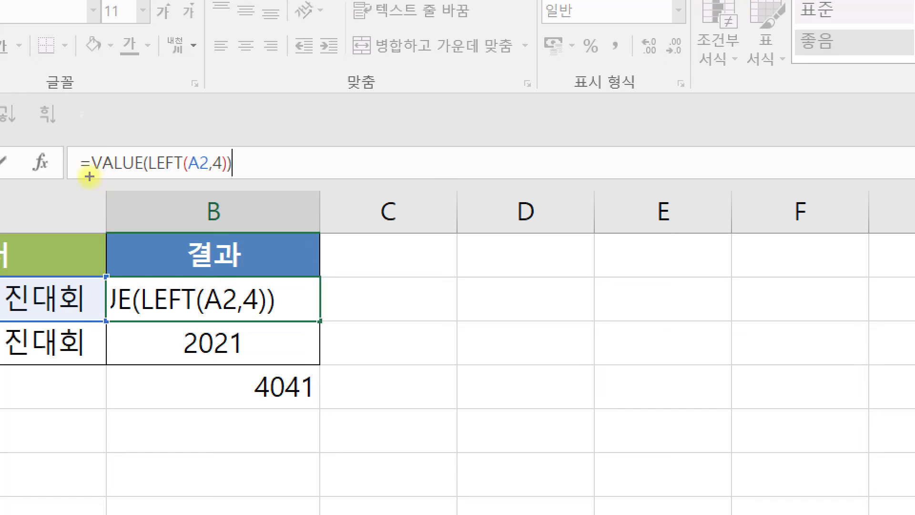
drag(89, 176, 145, 176)
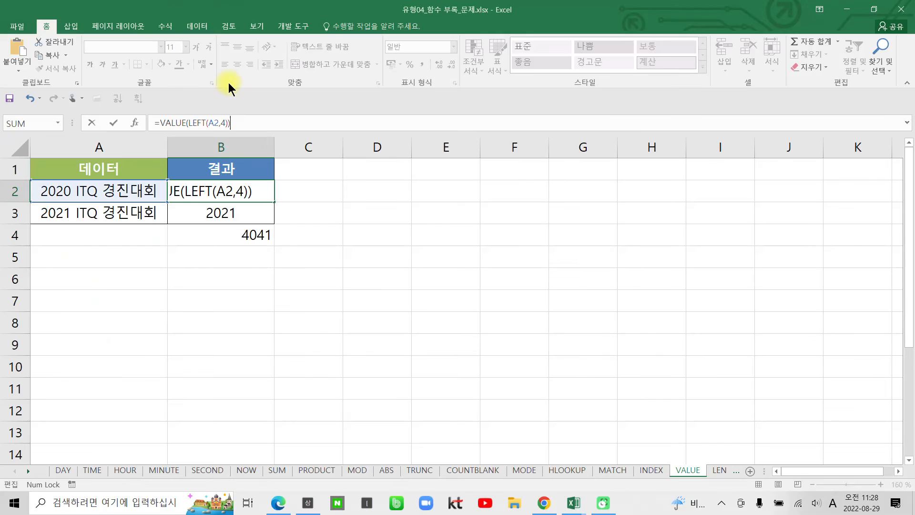
click(116, 123)
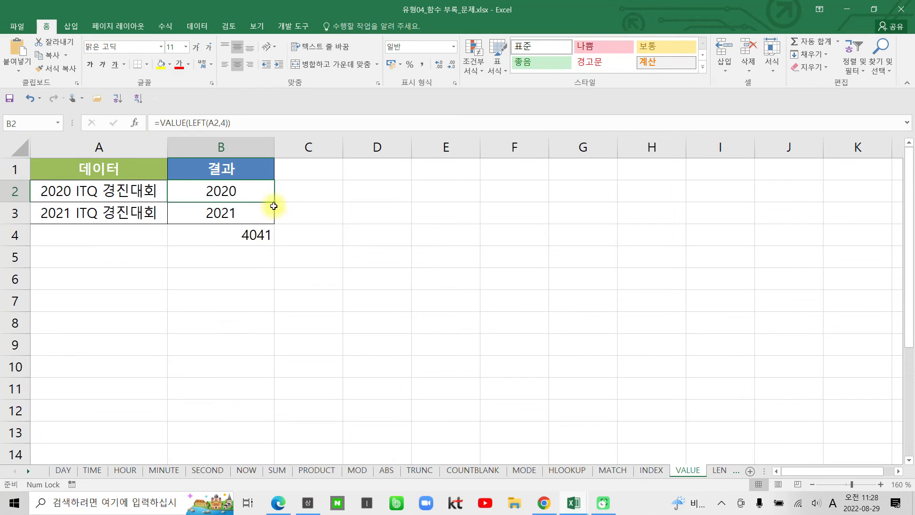
drag(274, 202, 275, 223)
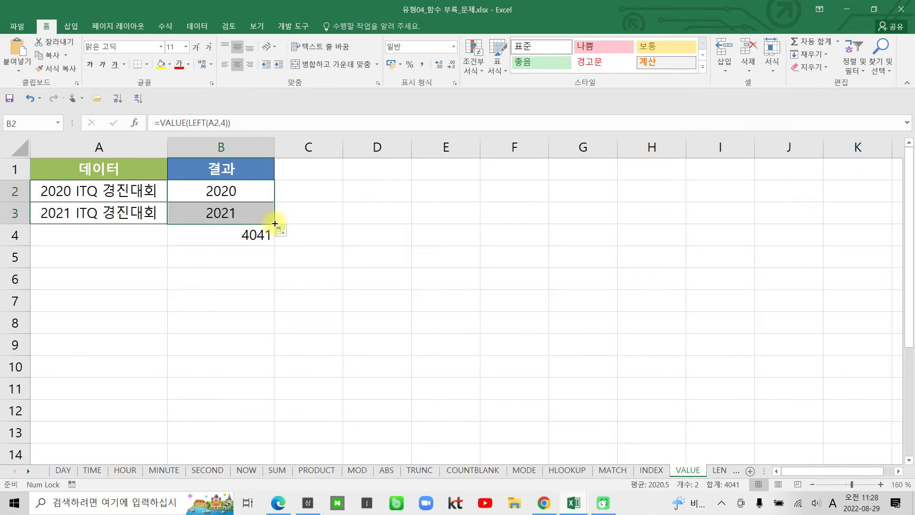
click(245, 193)
click(247, 212)
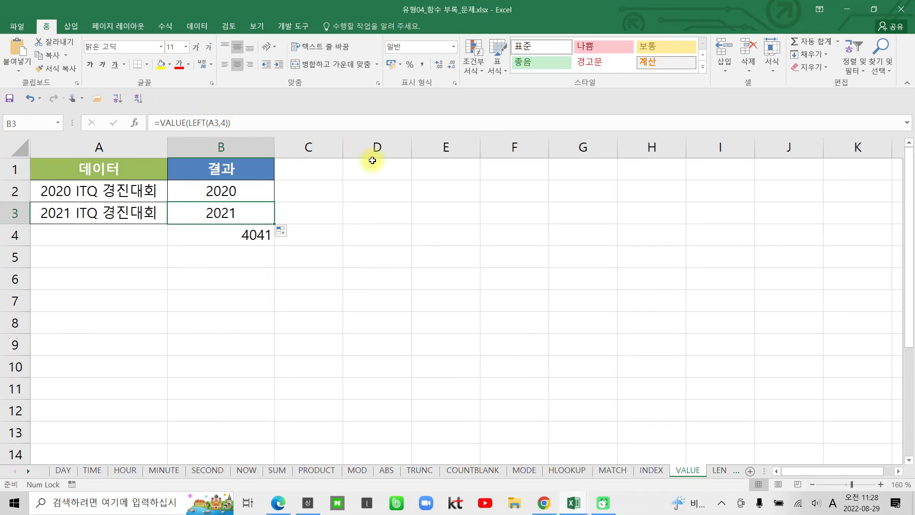
- Enter =LEFT(A2,4) in C2 beside the 결과 column and fill it down to C3 for a text-only comparison
click(331, 187)
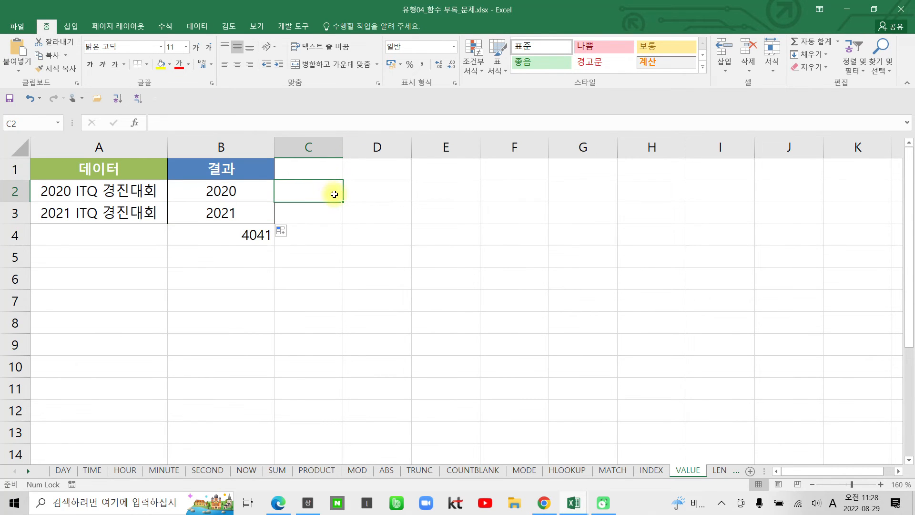
text(=)
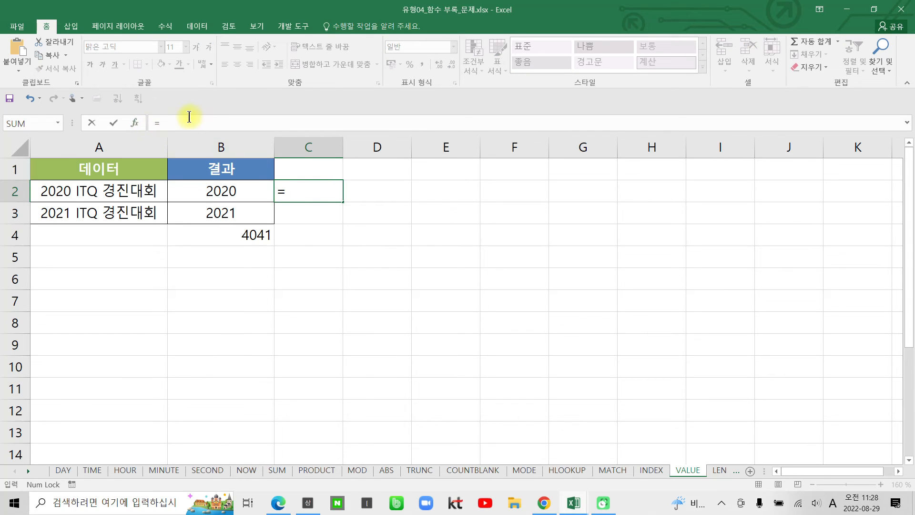
key(Escape)
click(180, 116)
text(=lef)
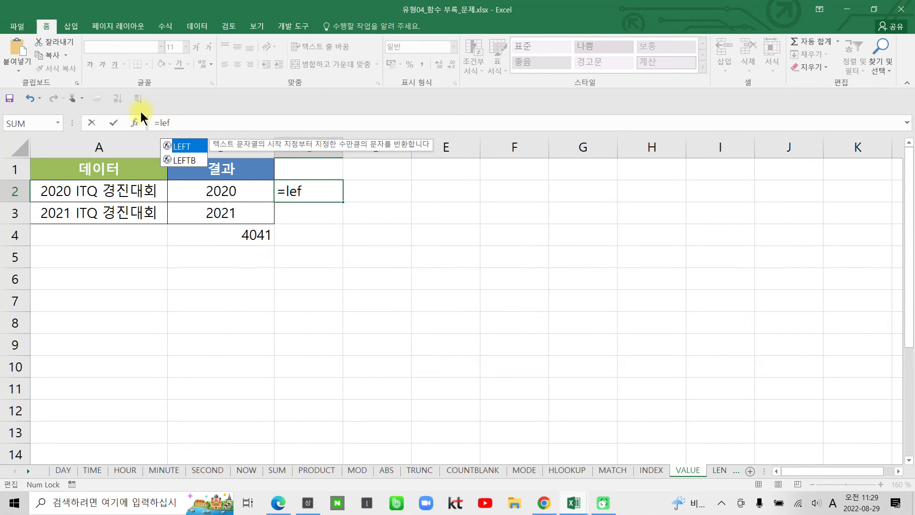
double_click(196, 148)
click(126, 194)
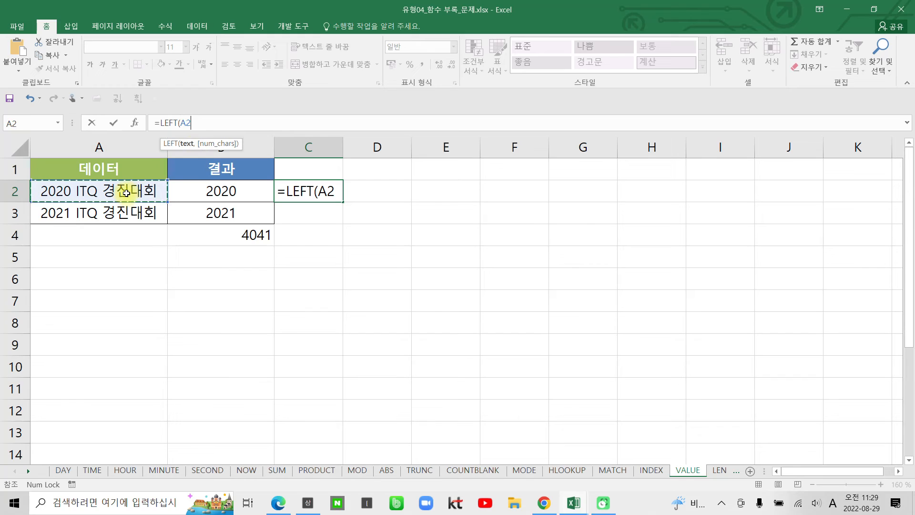
text(,)
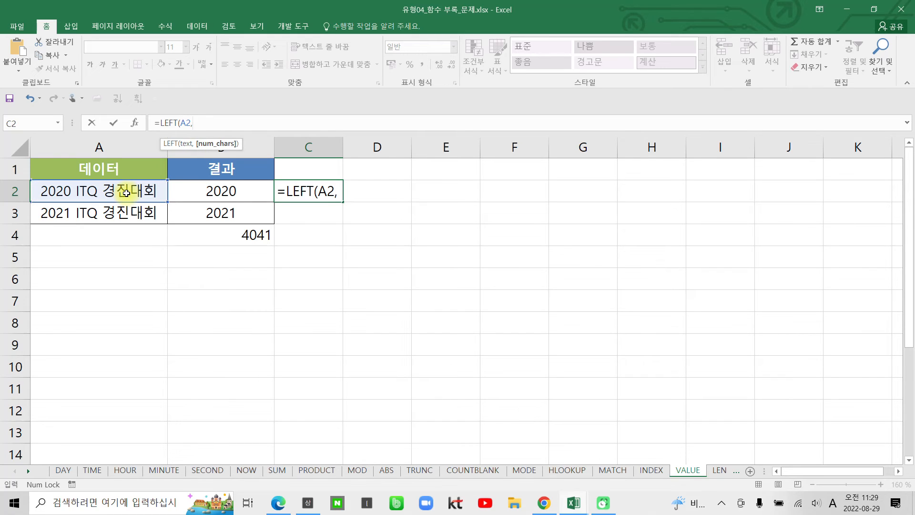
text(4))
key(Return)
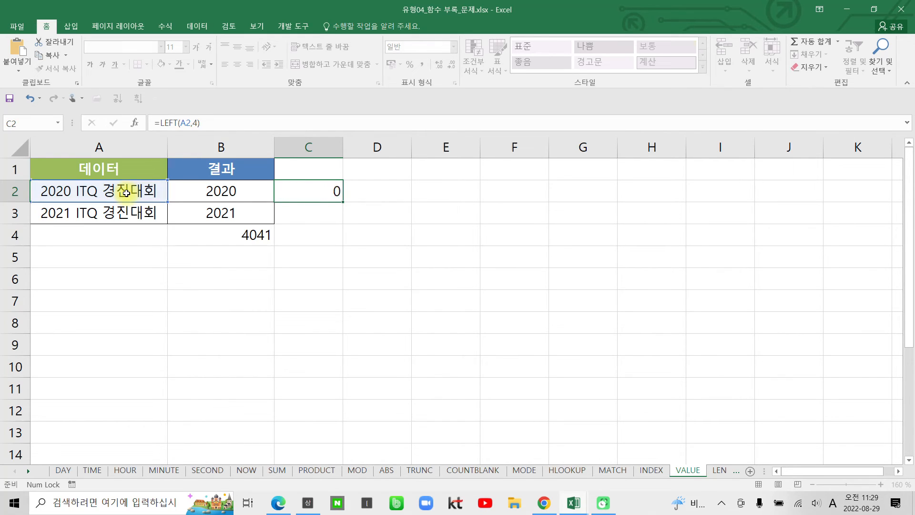
click(307, 190)
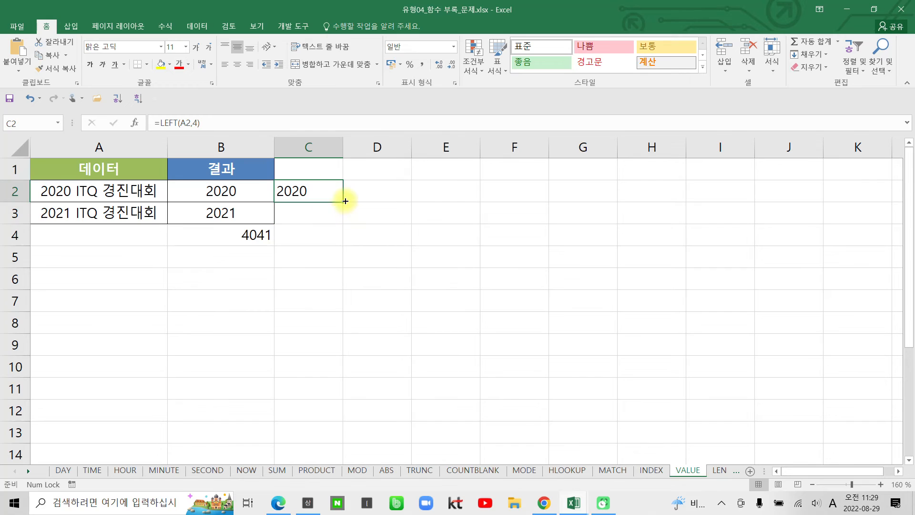
drag(343, 203, 339, 216)
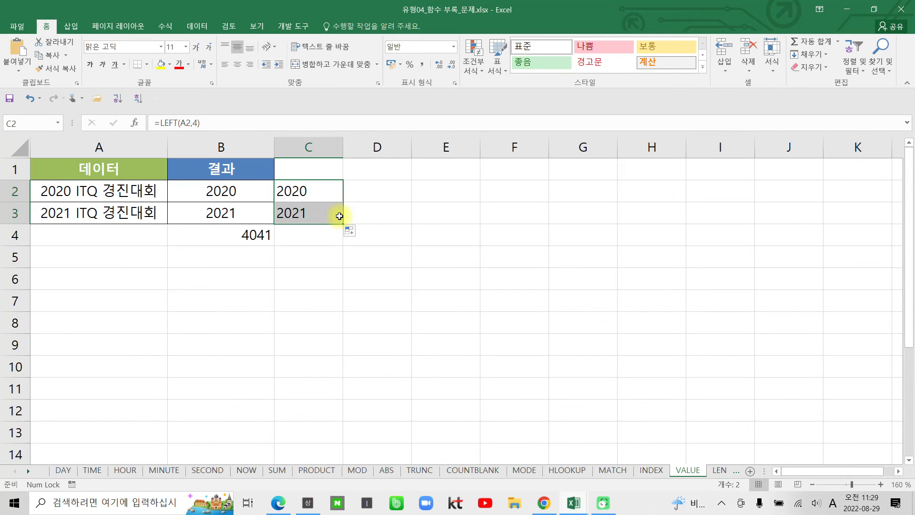
- Add the two extracted text years by entering =C2+C3 in C4
click(330, 240)
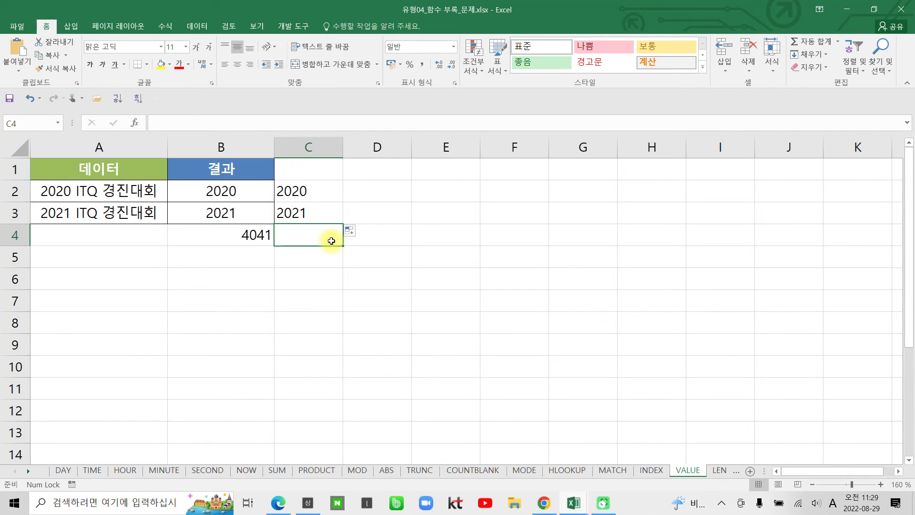
text(=)
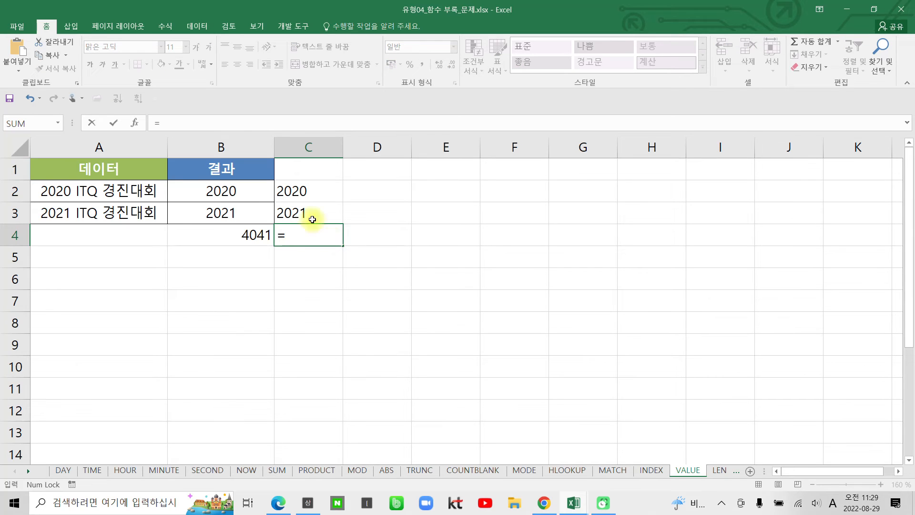
click(324, 185)
text(+)
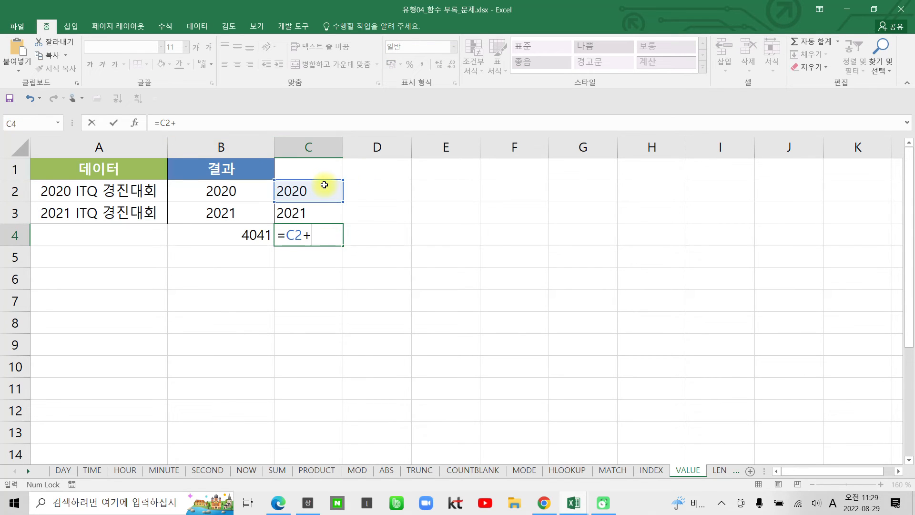
click(324, 210)
key(Return)
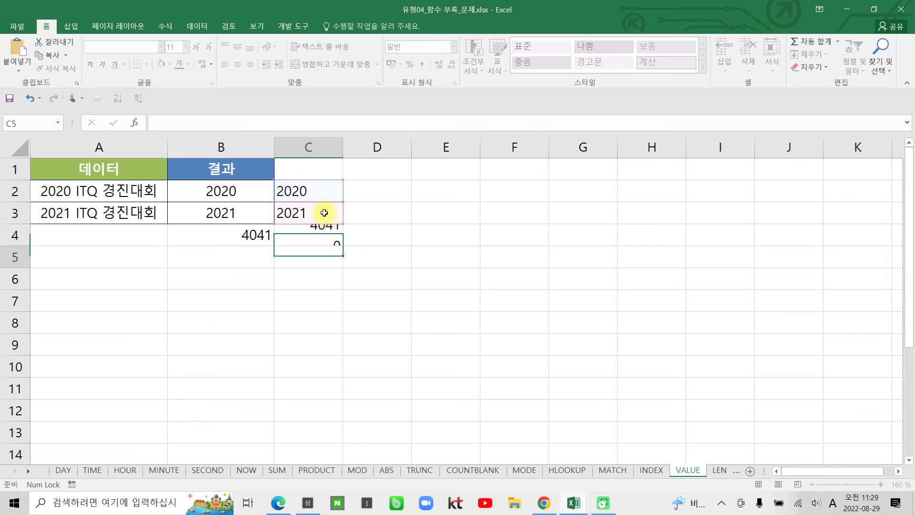
- Examine the LEFT formulas in C2 and C3 and how their results are aligned
click(330, 197)
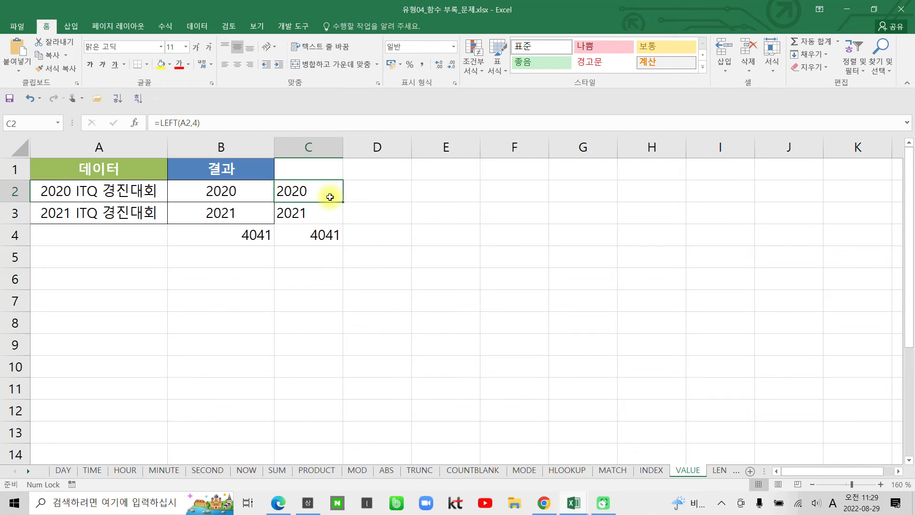
click(317, 213)
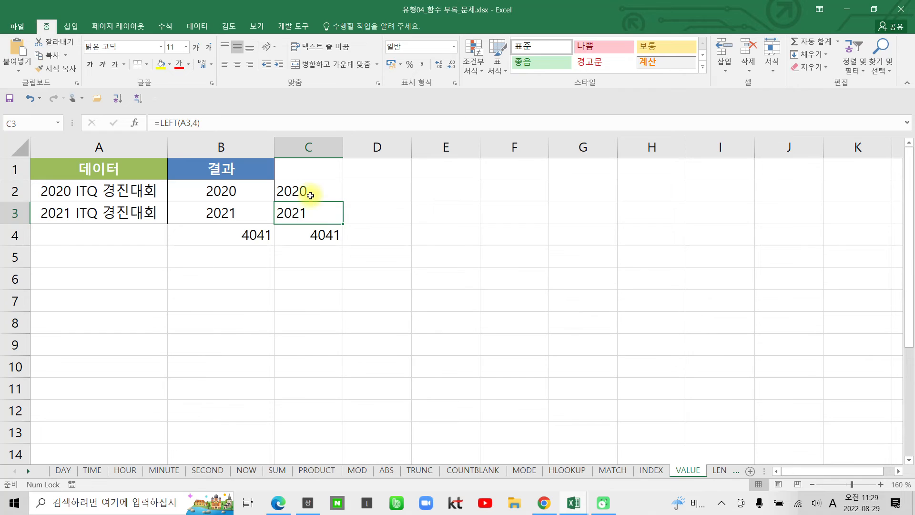
click(310, 192)
click(300, 205)
click(300, 188)
click(302, 220)
- Convert C2 to a number with =VALUE(LEFT(A2,4)) and fill the formula down to C3
click(306, 191)
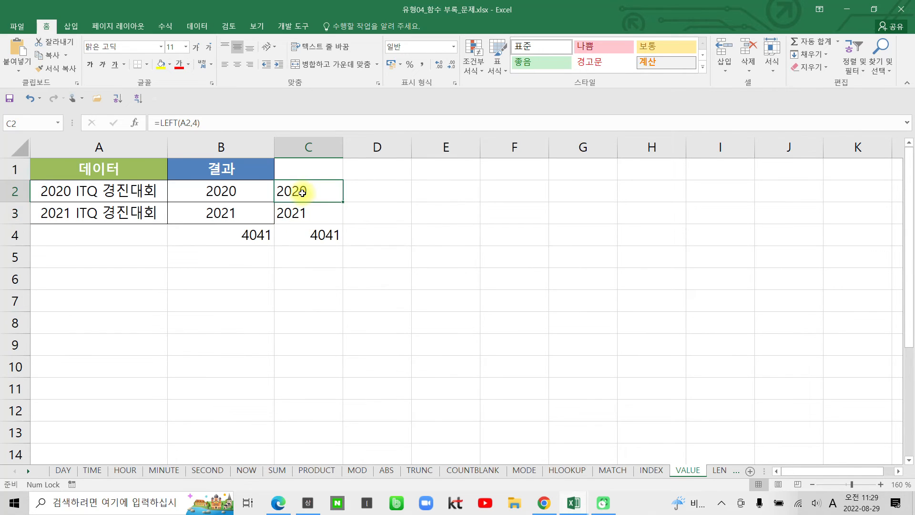
click(160, 123)
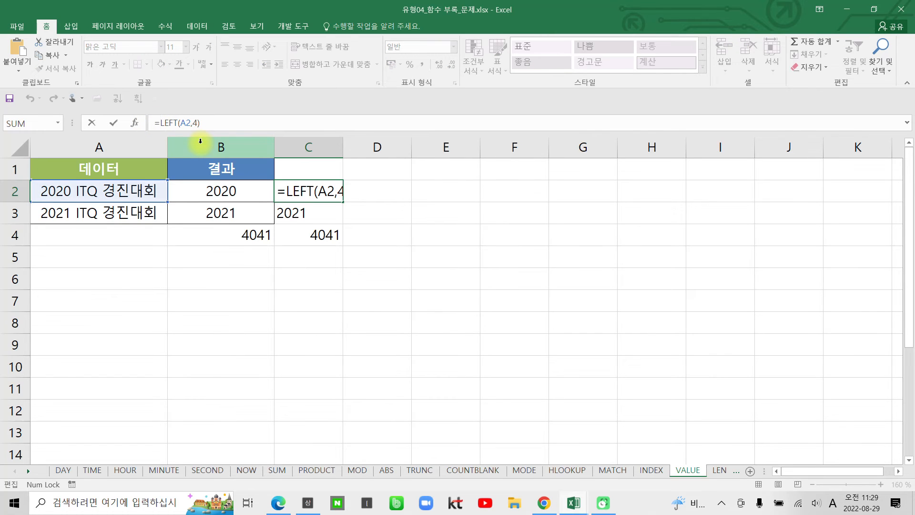
text(val)
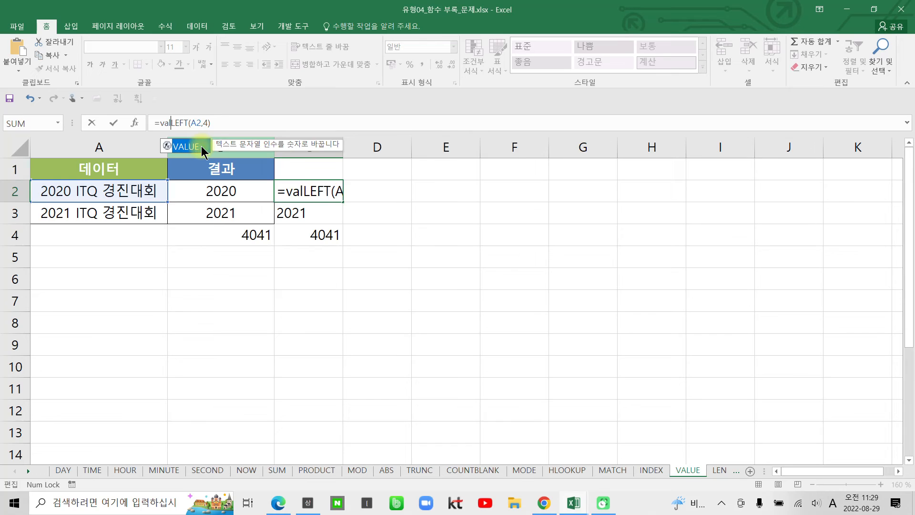
double_click(193, 146)
click(251, 122)
text())
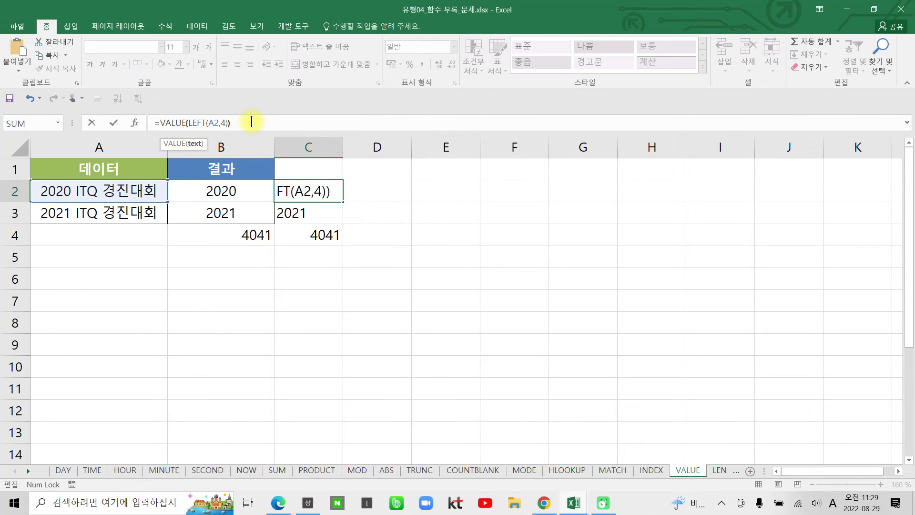
click(113, 122)
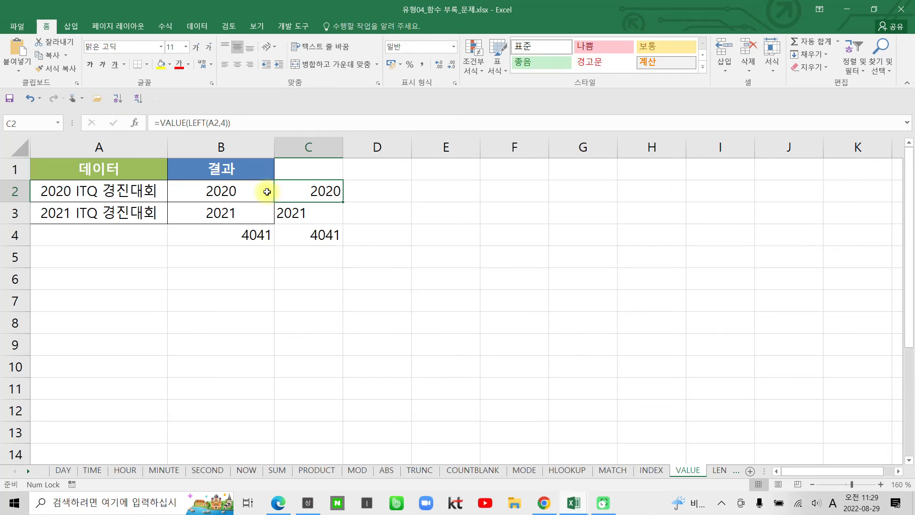
drag(342, 202, 342, 220)
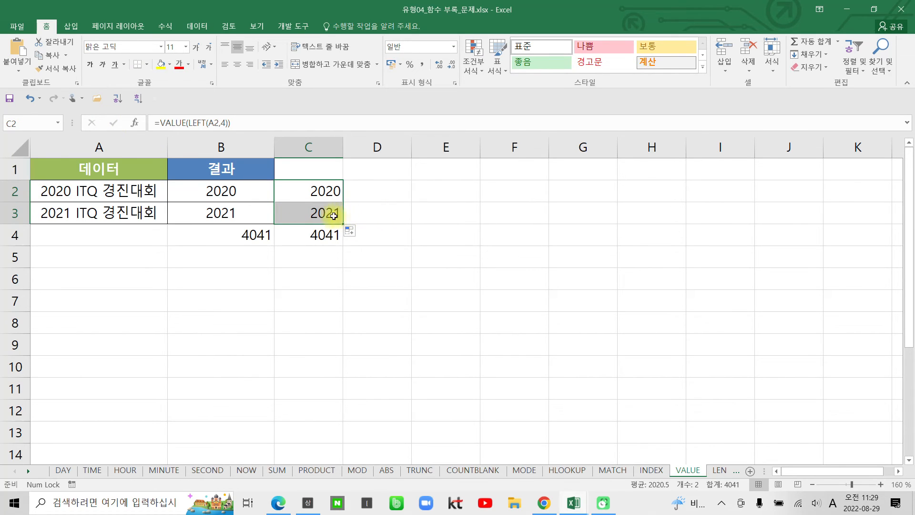
click(300, 190)
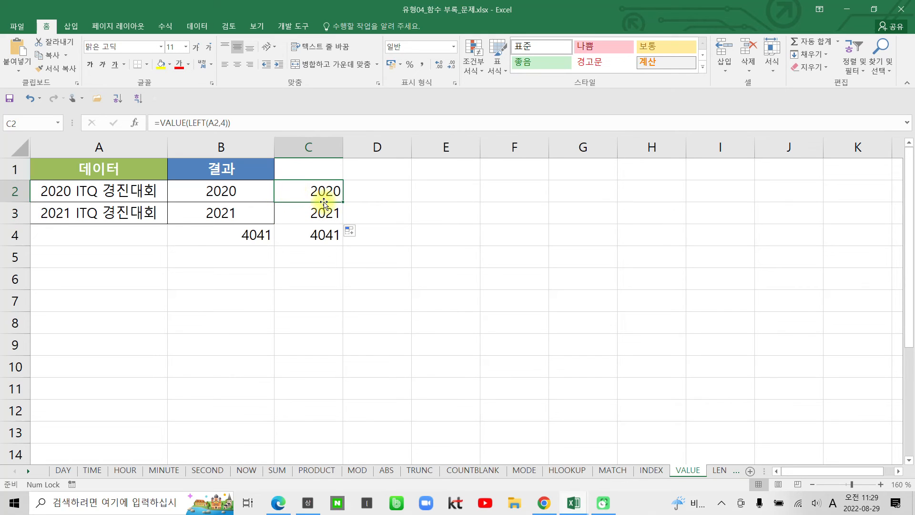
- Widen column D slightly and reselect the converted year in C2
click(384, 190)
drag(415, 147, 433, 147)
click(323, 189)
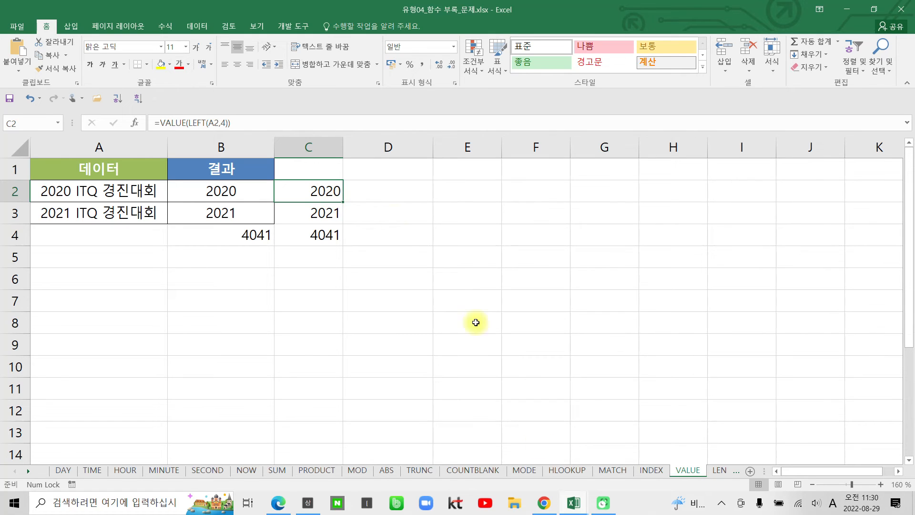
- Open the LEN sheet for the next function exercise
click(736, 471)
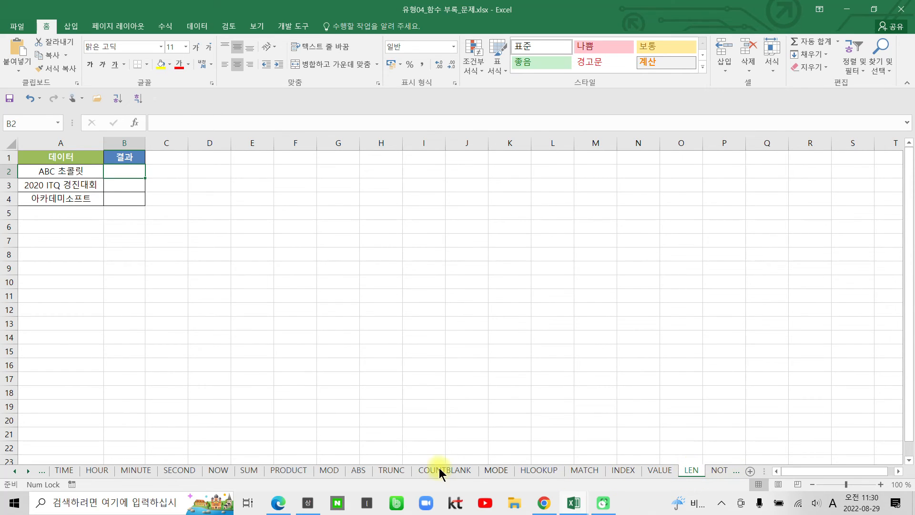
click(28, 471)
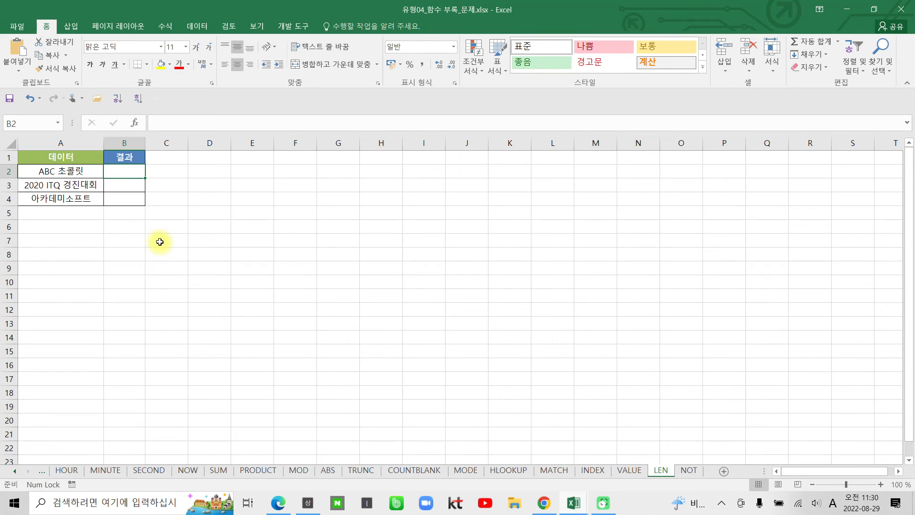
ctrl+scroll(158, 238, up, 3)
ctrl+scroll(159, 241, up, 4)
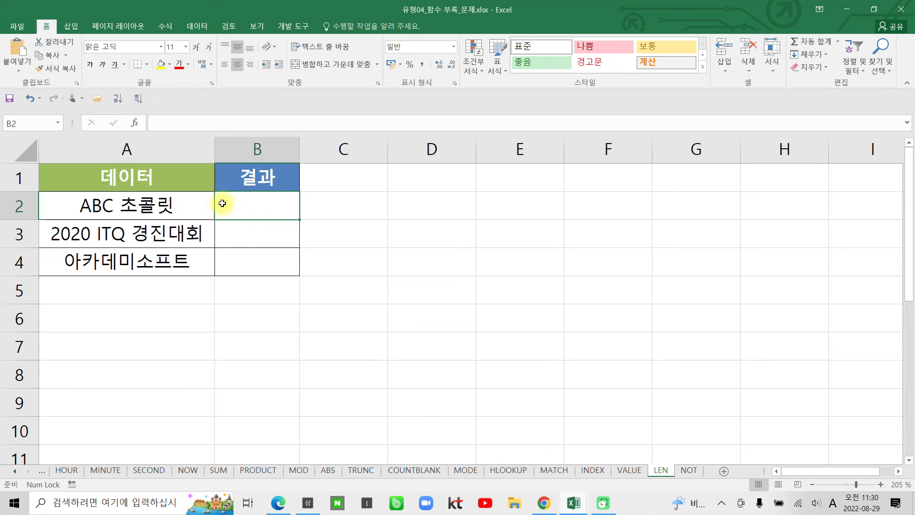
key(ctrl+2)
drag(213, 193, 299, 222)
drag(175, 215, 58, 215)
key(Escape)
- Count the characters of A2 in B2 with =LEN(A2), fill the formula down to B4 and check the copied formulas
click(220, 124)
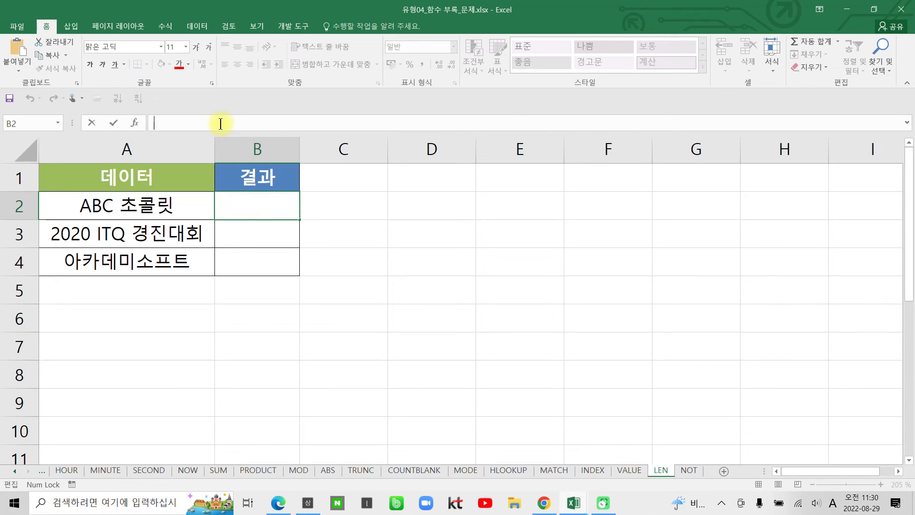
text(=)
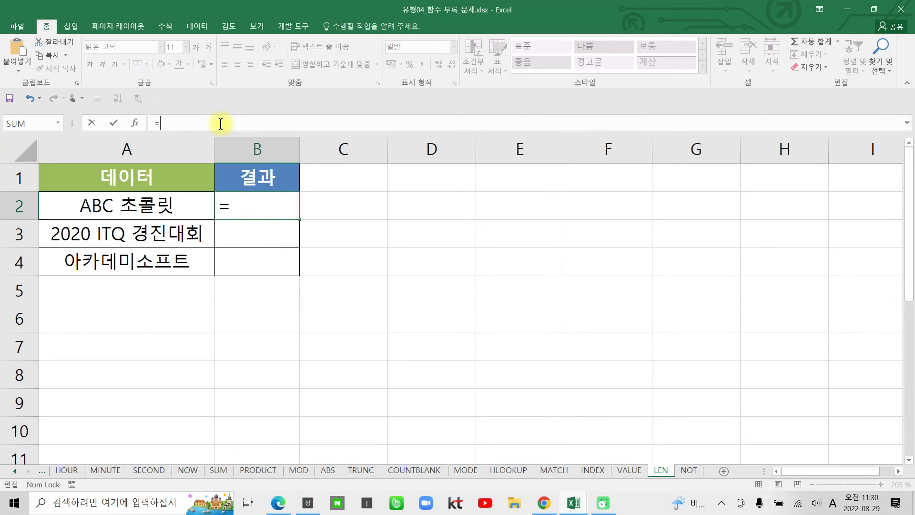
text(len)
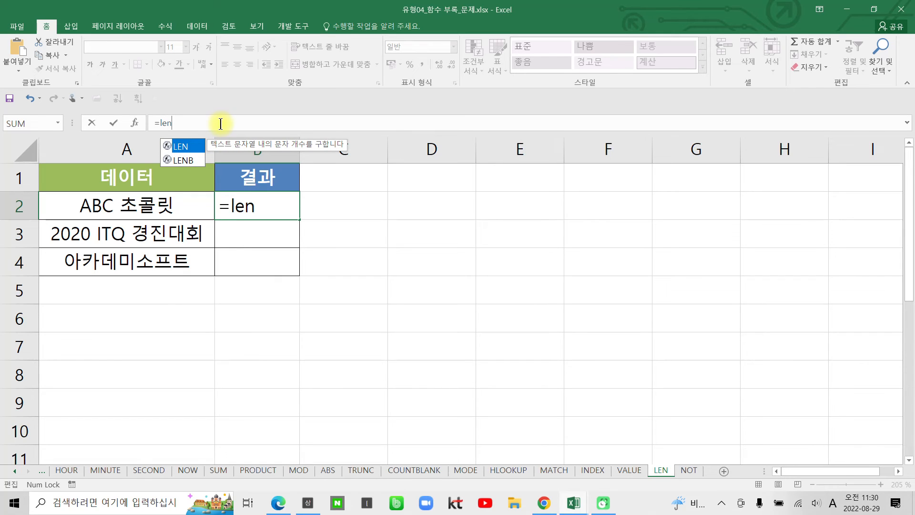
double_click(183, 147)
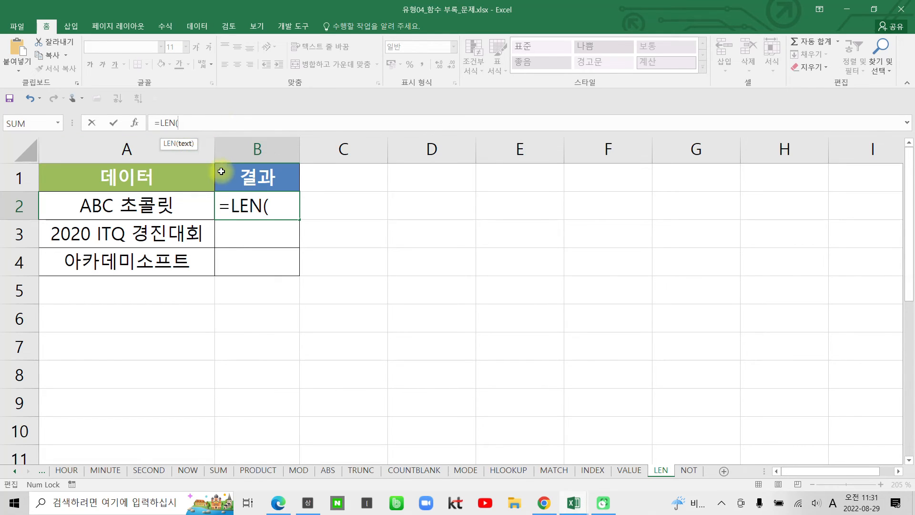
click(147, 208)
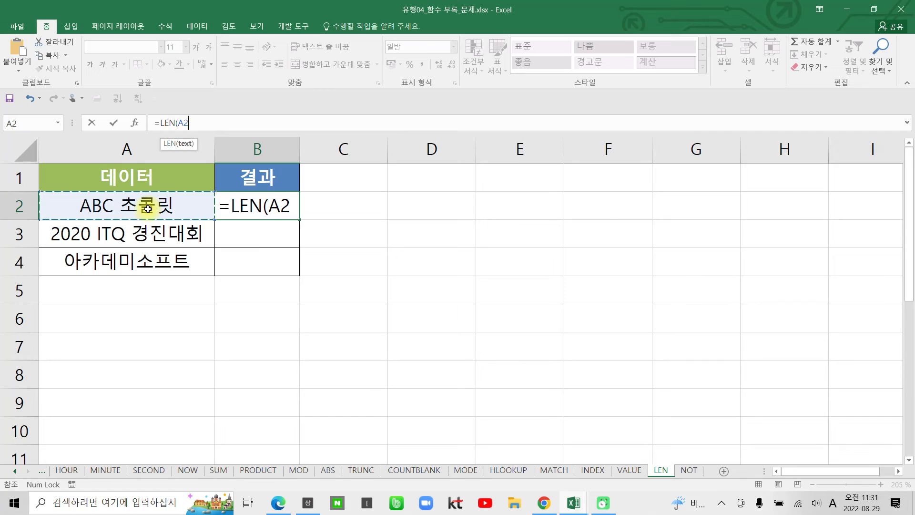
click(112, 122)
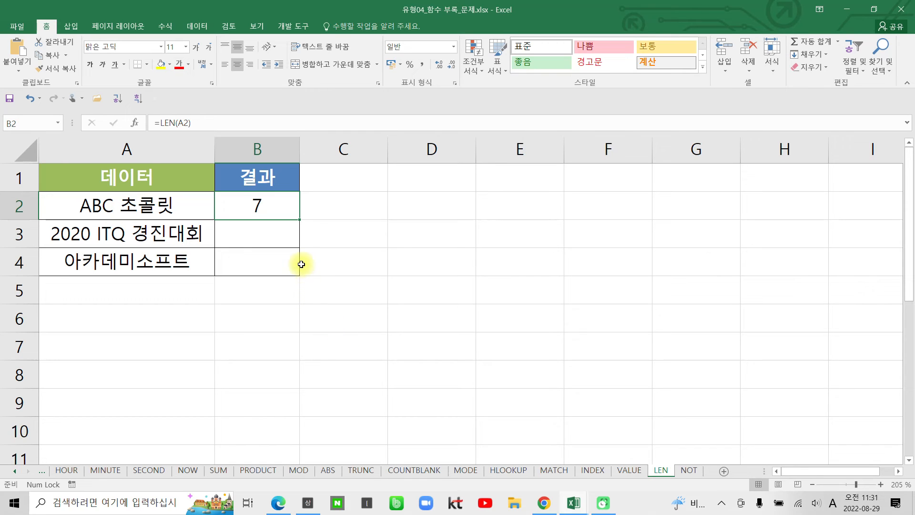
drag(299, 219, 300, 270)
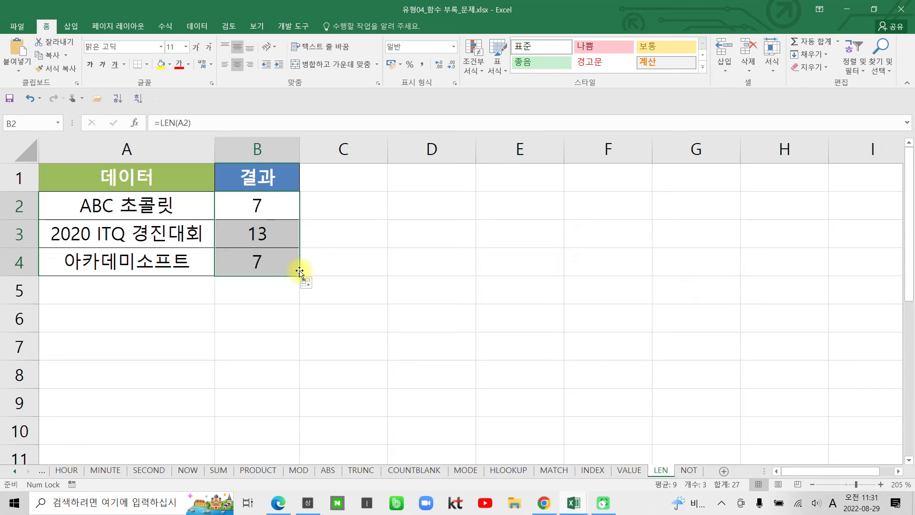
click(245, 239)
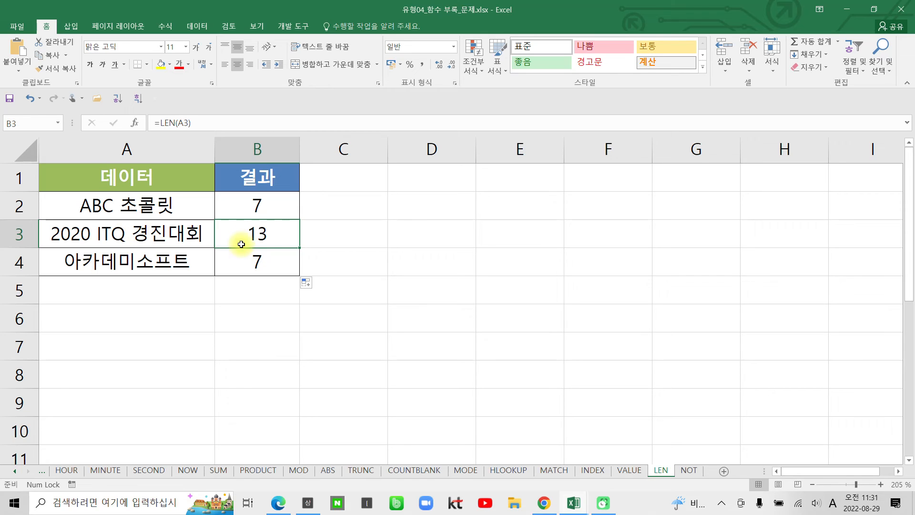
click(259, 264)
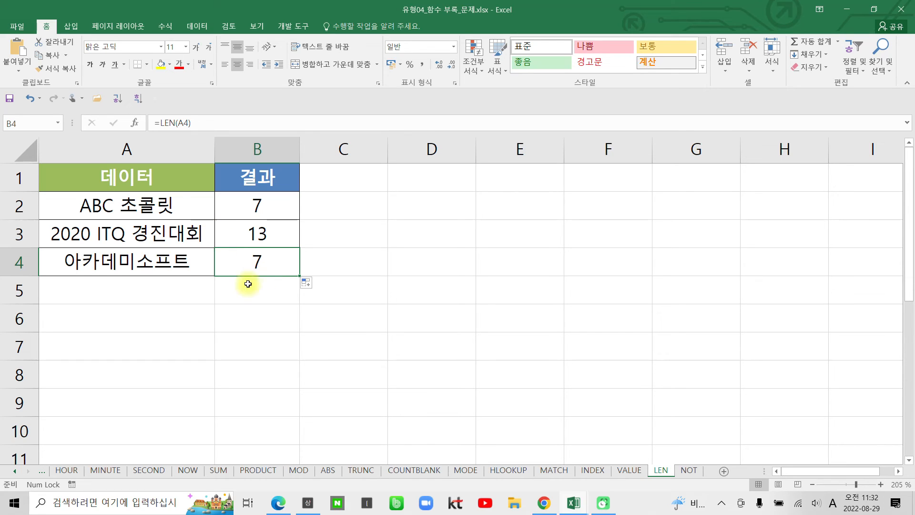
- Open the NOT sheet for the next function exercise
click(690, 471)
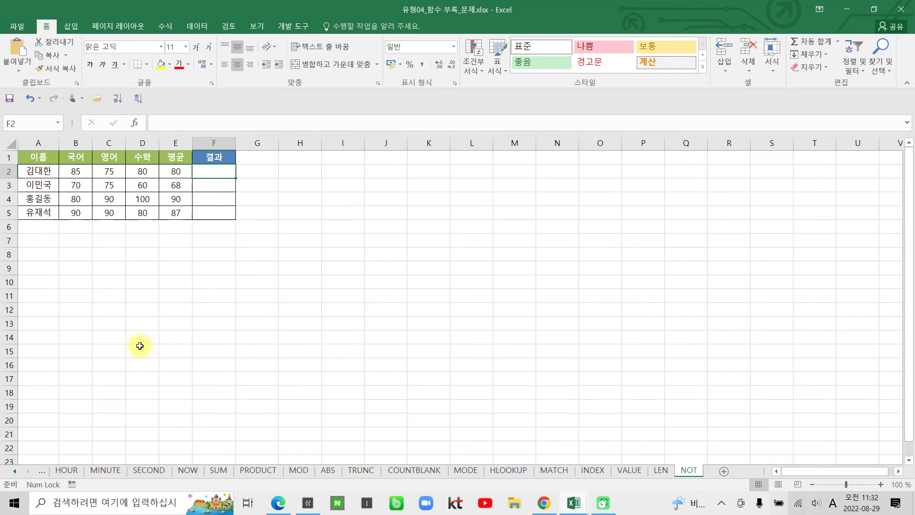
scroll(140, 334, up, 5)
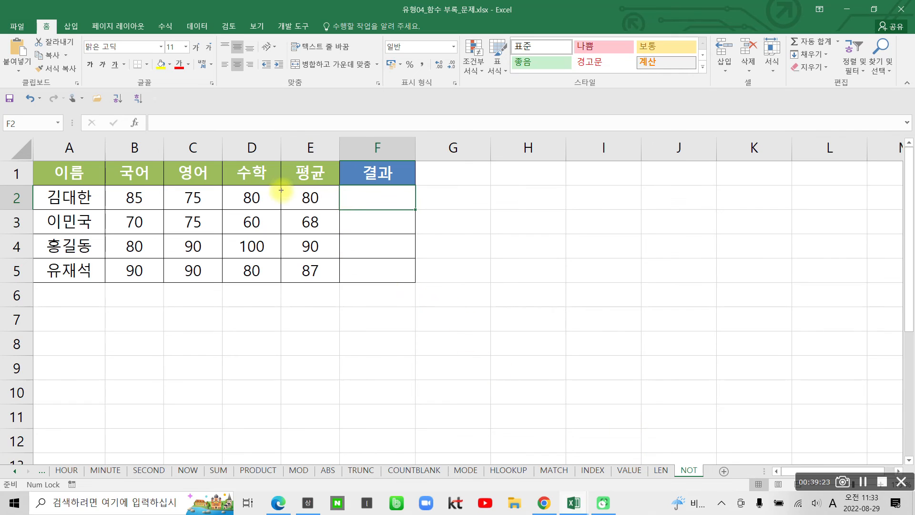
mouse_move(282, 186)
mouse_down()
mouse_move(322, 291)
mouse_move(331, 289)
mouse_up()
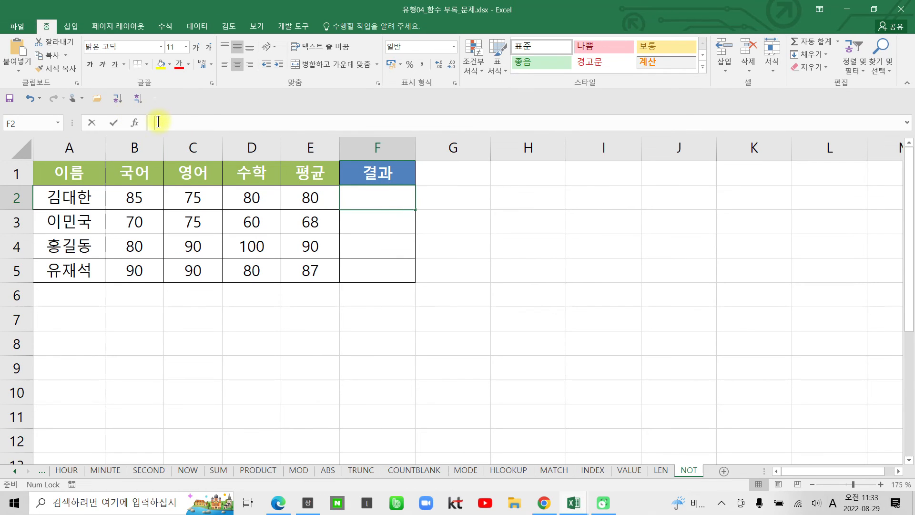
- Start an IF formula in F2 with the logical test E2>=80
click(158, 123)
text(=)
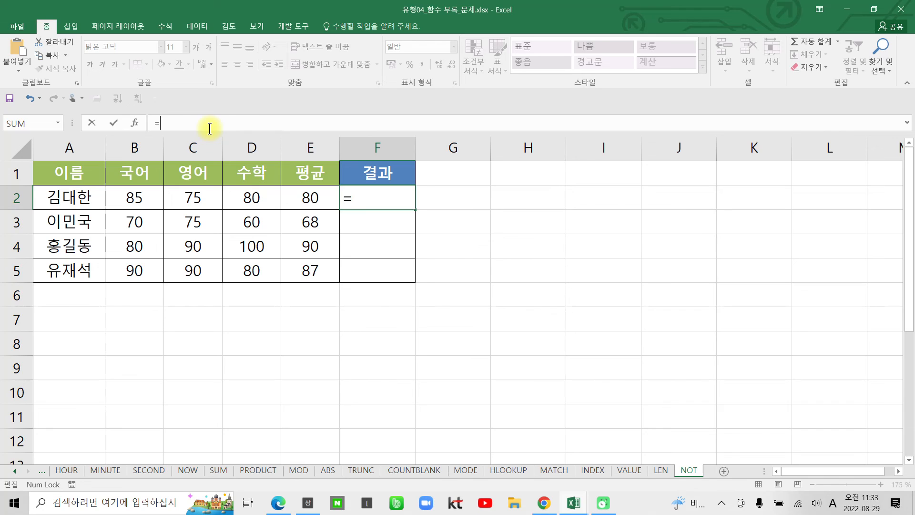
text(if)
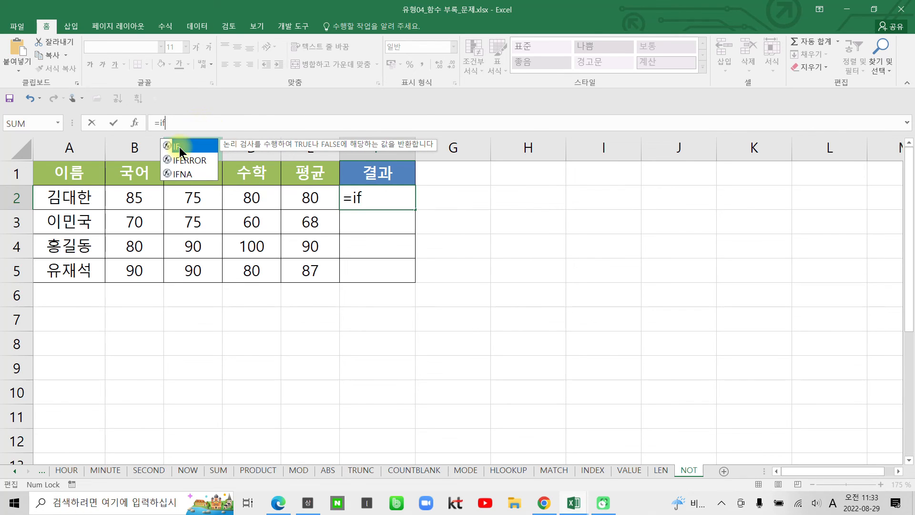
double_click(179, 148)
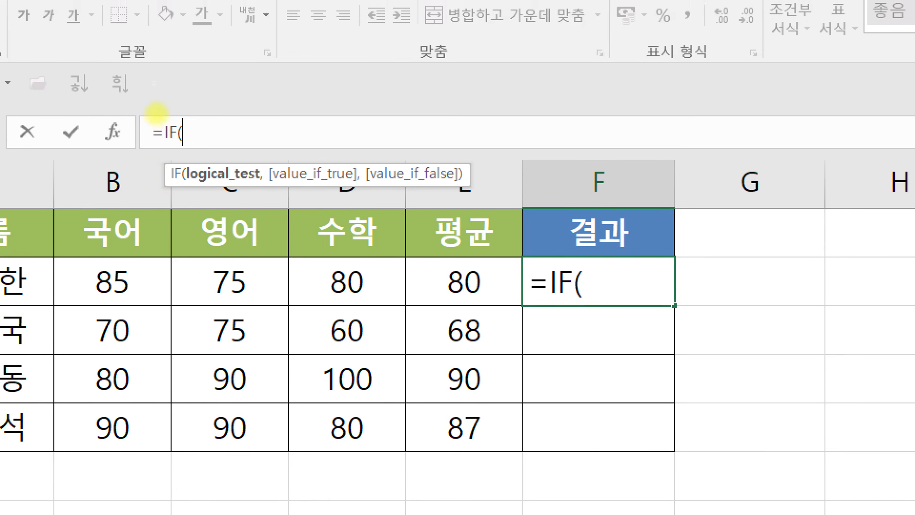
mouse_move(182, 183)
mouse_down()
mouse_move(258, 186)
mouse_move(262, 167)
mouse_move(180, 158)
mouse_move(184, 183)
mouse_up()
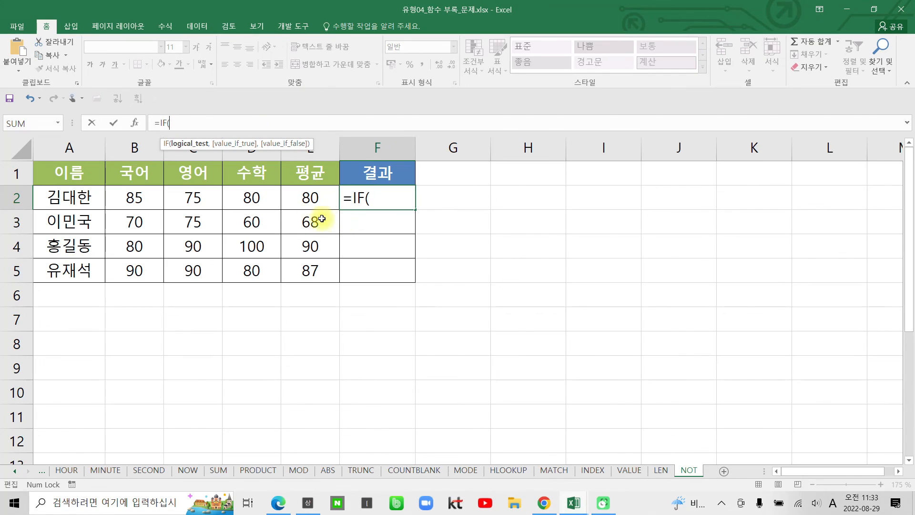
click(305, 197)
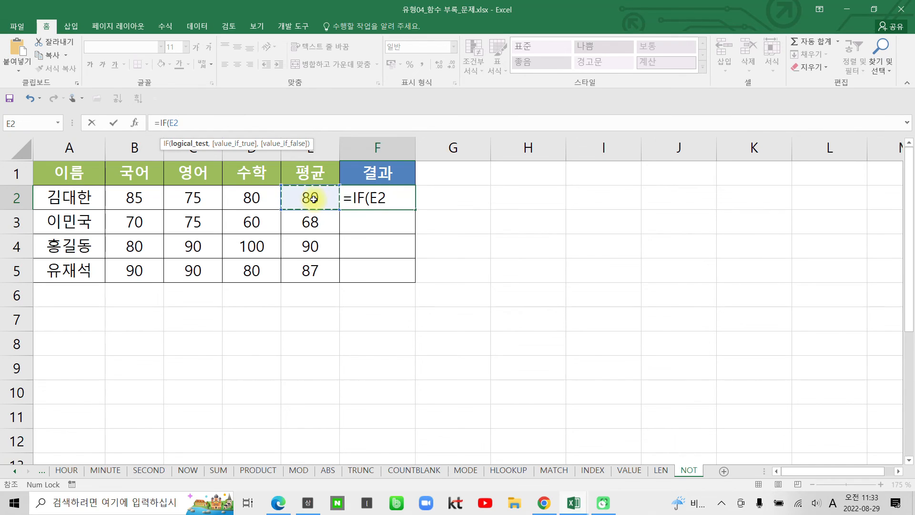
text(>)
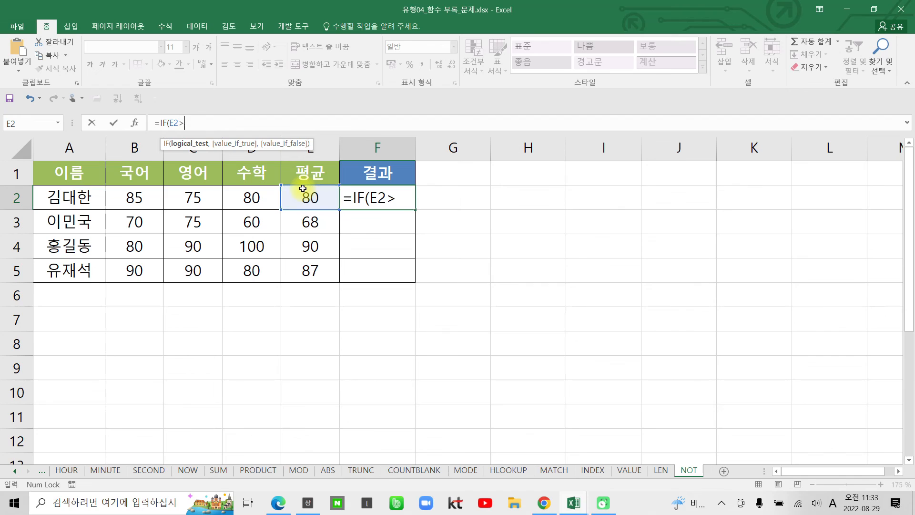
text(=80)
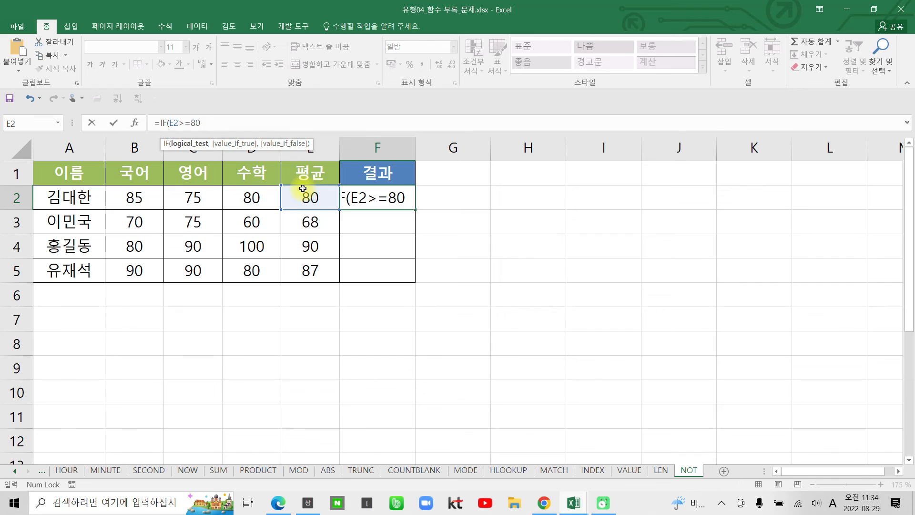
text(,)
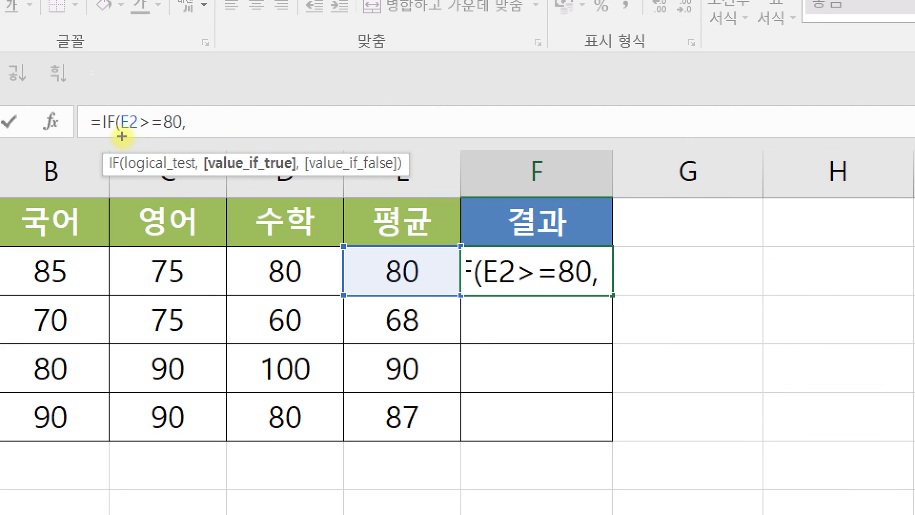
drag(120, 135, 180, 135)
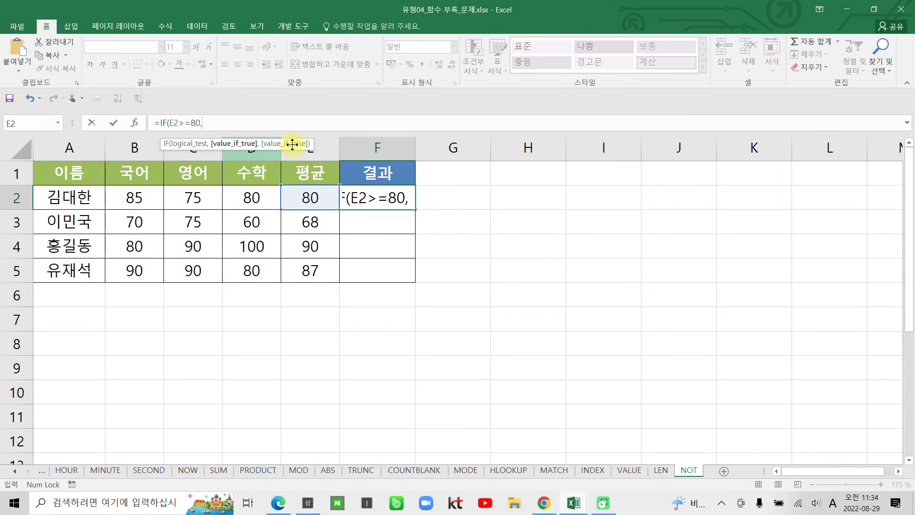
- Give the IF formula in F2 the value-if-true text "합격"
text(")
text(gk)
key(BackSpace)
key(BackSpace)
key(Hangul)
text(합ㄱ겨)
key(BackSpace)
key(BackSpace)
key(BackSpace)
text(격")
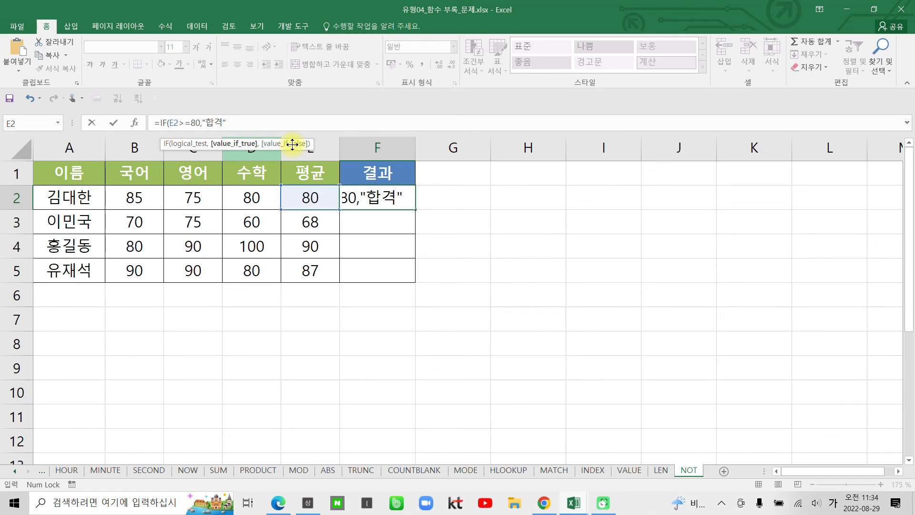
- Complete the IF formula with the value-if-false text "불합격" and fill it down from F2 to F5
text(,)
text("부)
text(ㄹ합ㄱ)
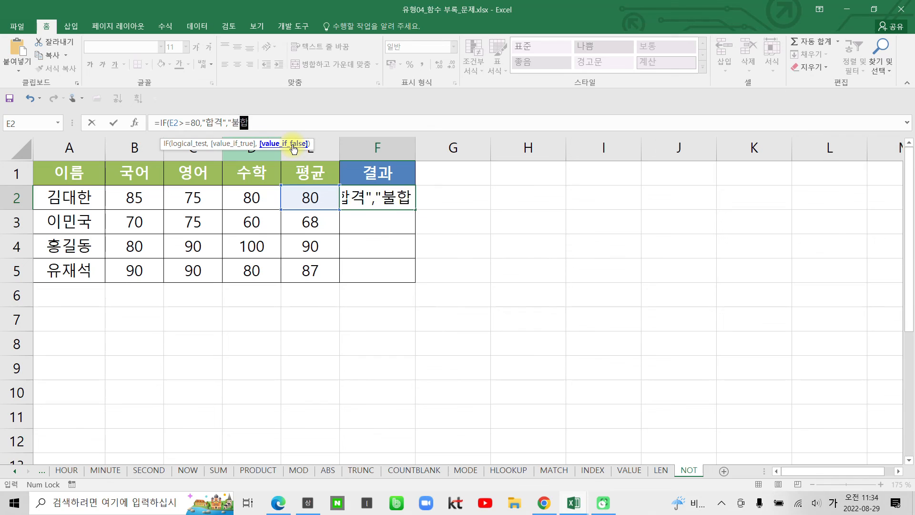
text(ㅕㄱ)
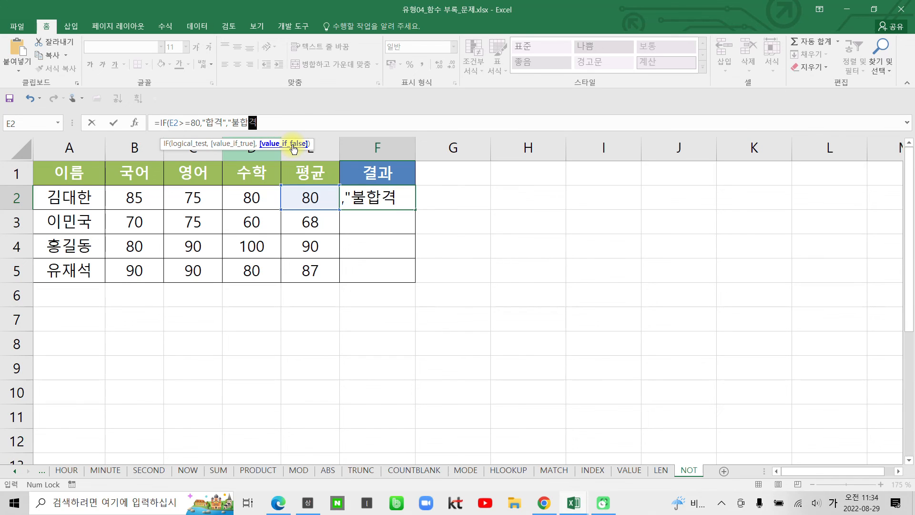
text(")
click(117, 122)
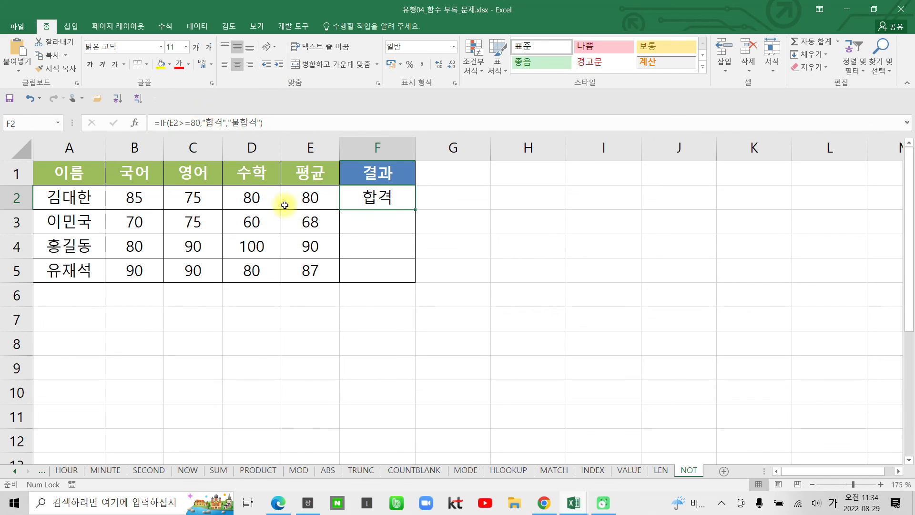
drag(415, 210, 422, 281)
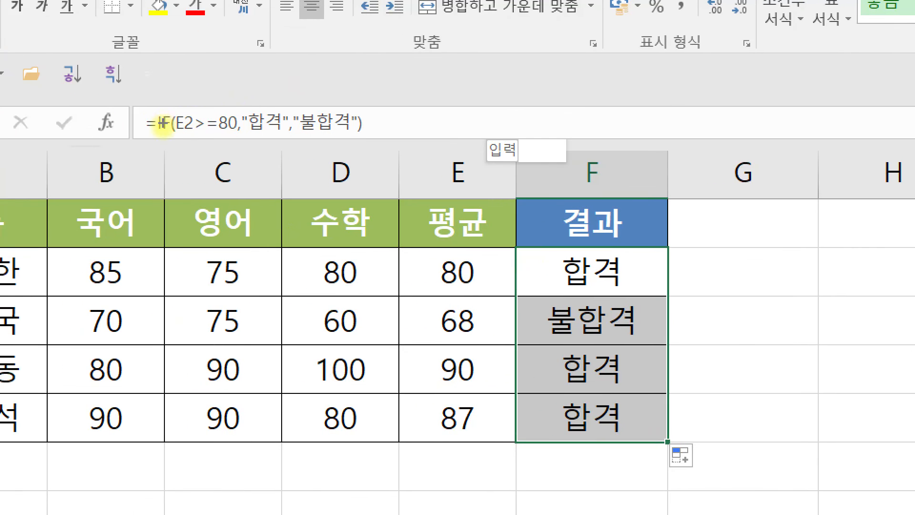
drag(131, 104, 377, 142)
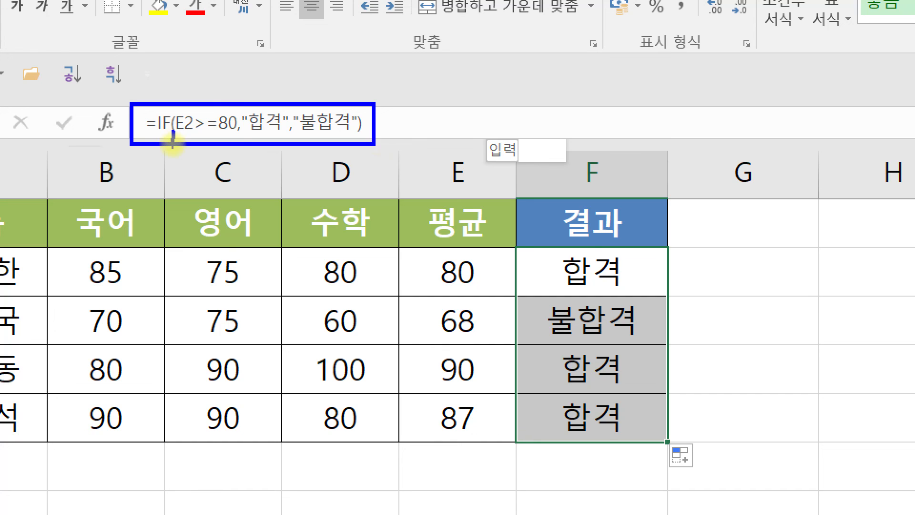
drag(268, 106, 333, 106)
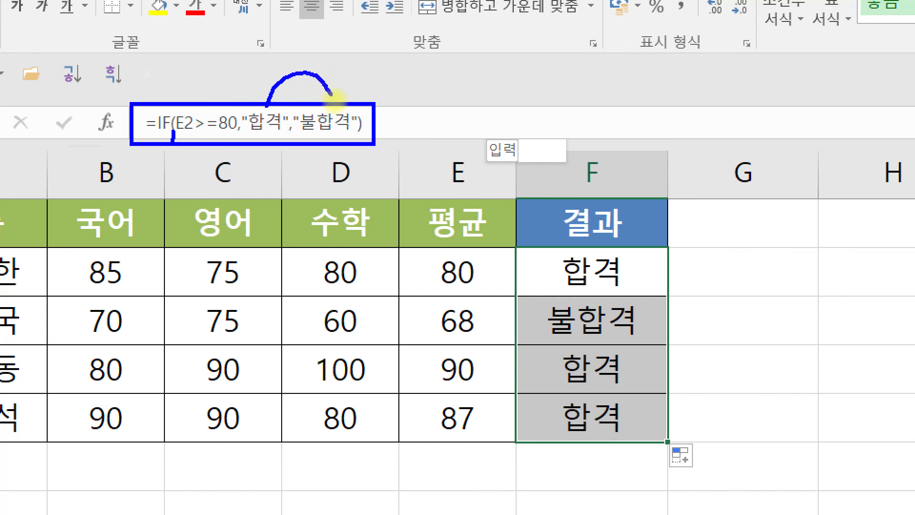
drag(254, 99, 267, 103)
mouse_move(326, 112)
mouse_down()
mouse_move(338, 103)
mouse_move(332, 114)
mouse_up()
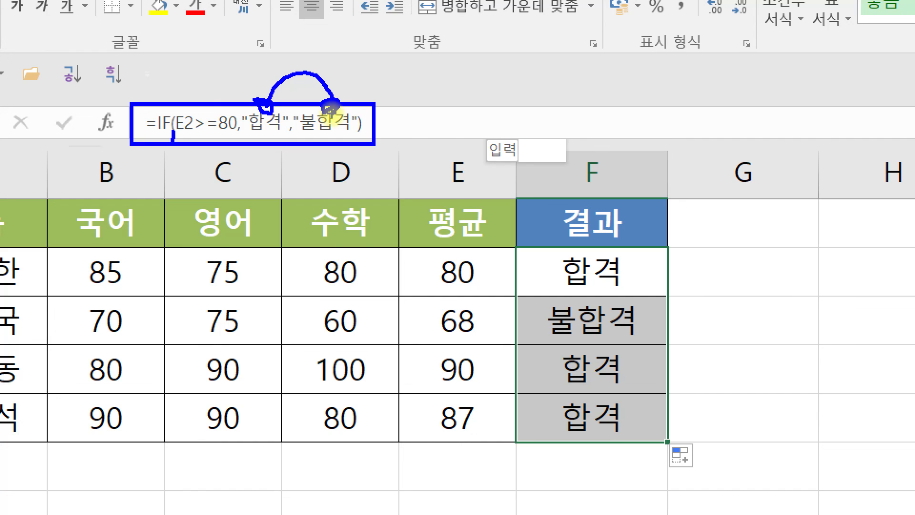
key(Escape)
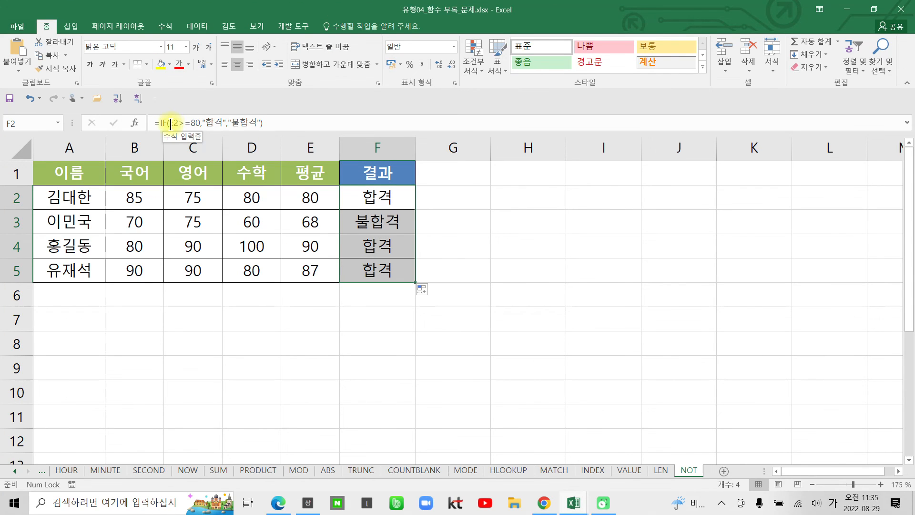
- Wrap the logical test of the IF formula in F2 in a NOT function, making it NOT(E2>=80)
click(171, 123)
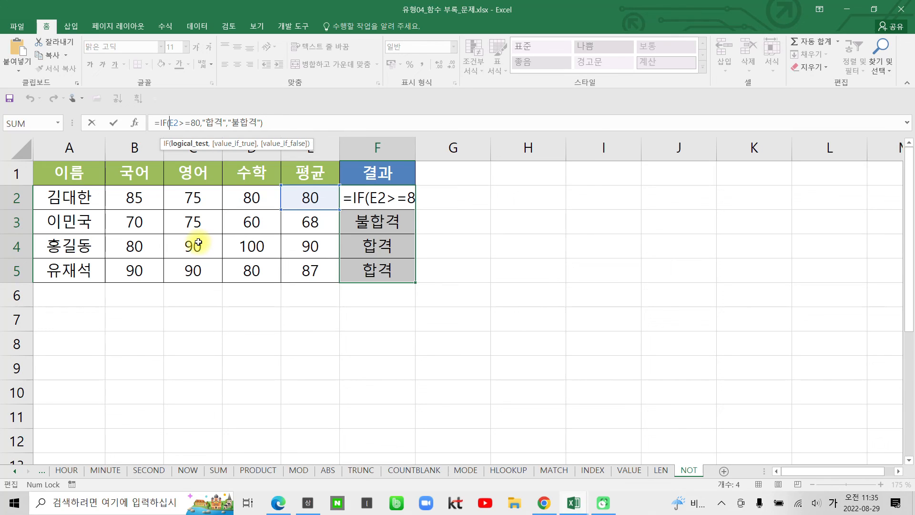
text(ㅜ)
key(BackSpace)
key(Hangul)
text(not)
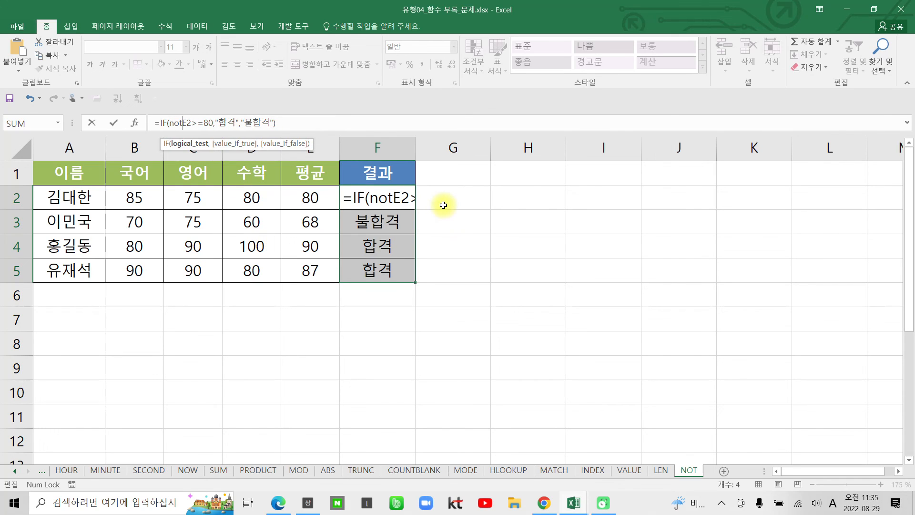
text(()
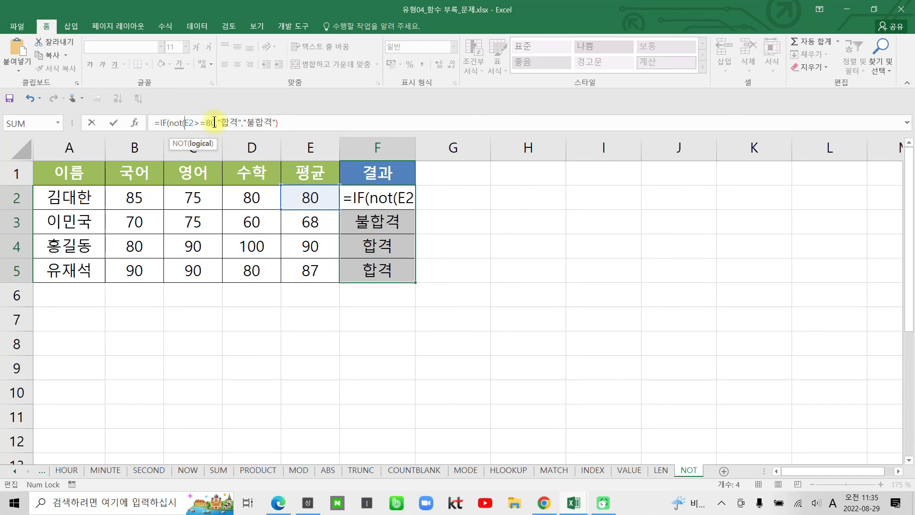
click(214, 123)
text())
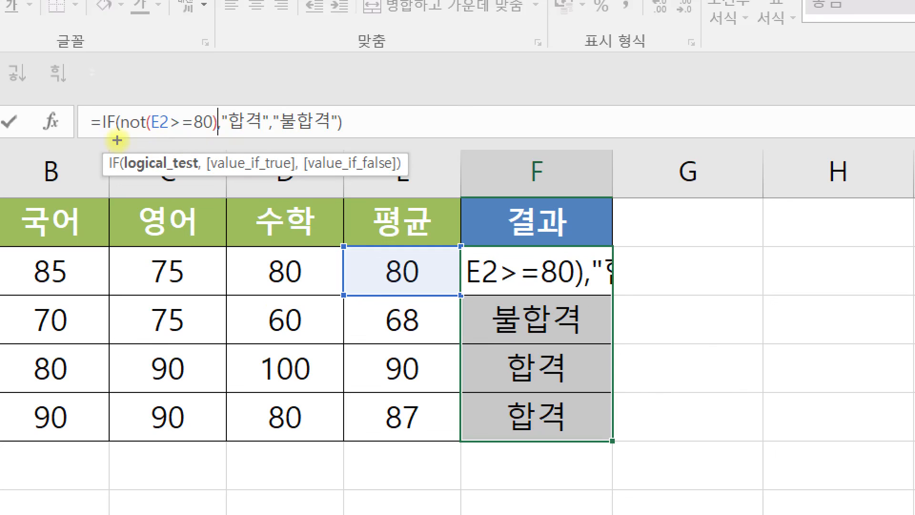
drag(122, 135, 214, 135)
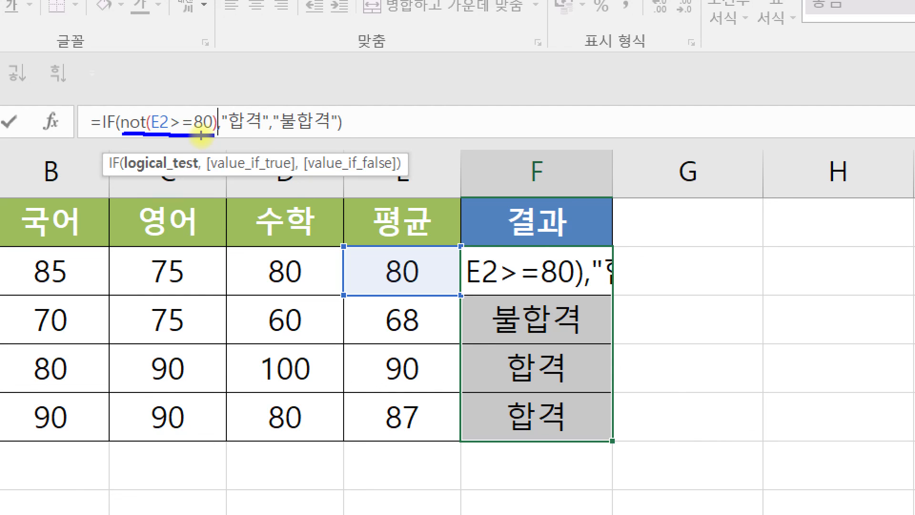
drag(230, 89, 254, 90)
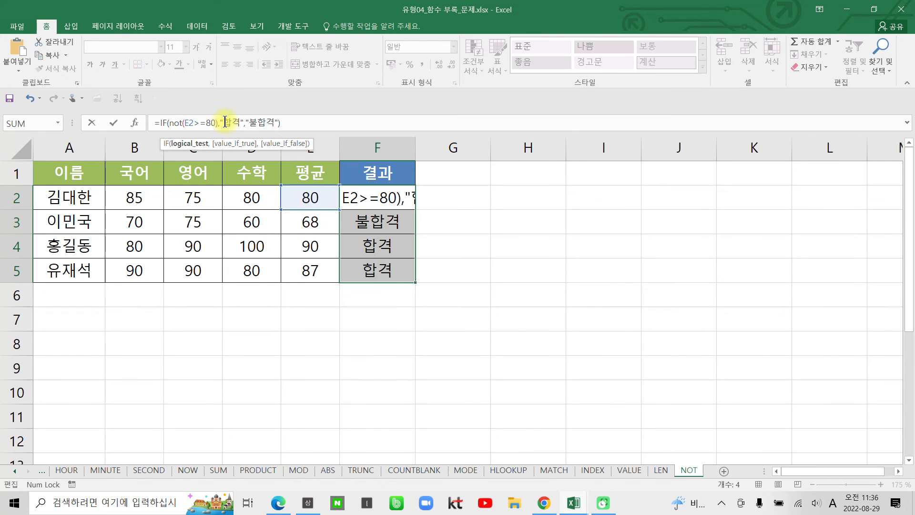
- Swap the result texts in the F2 formula to "불합격" for true and "합격" for false, and enter the formula
click(224, 122)
key(Hangul)
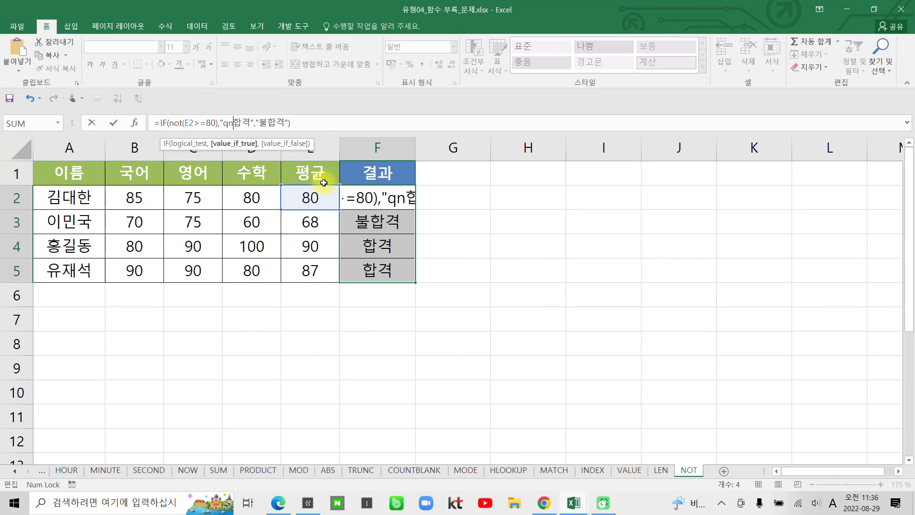
text(불)
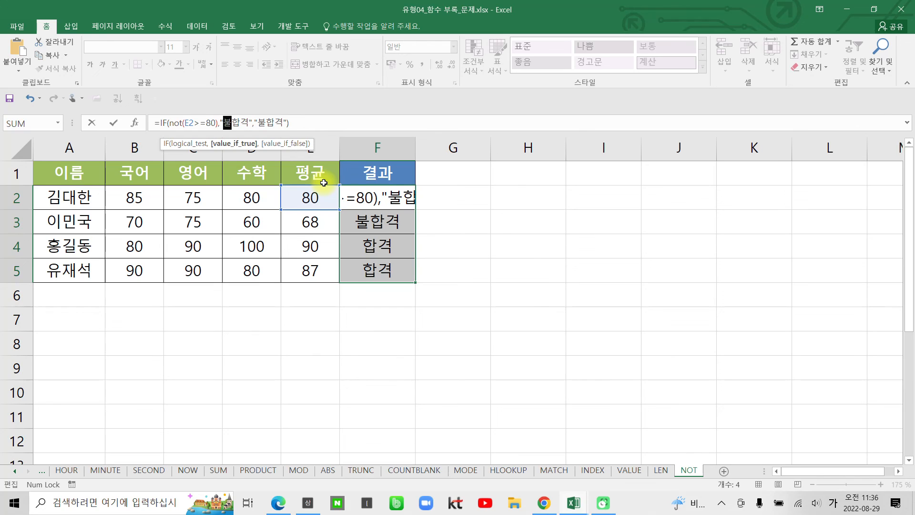
key(Right)
key(Right)
key(Right)
key(Right)
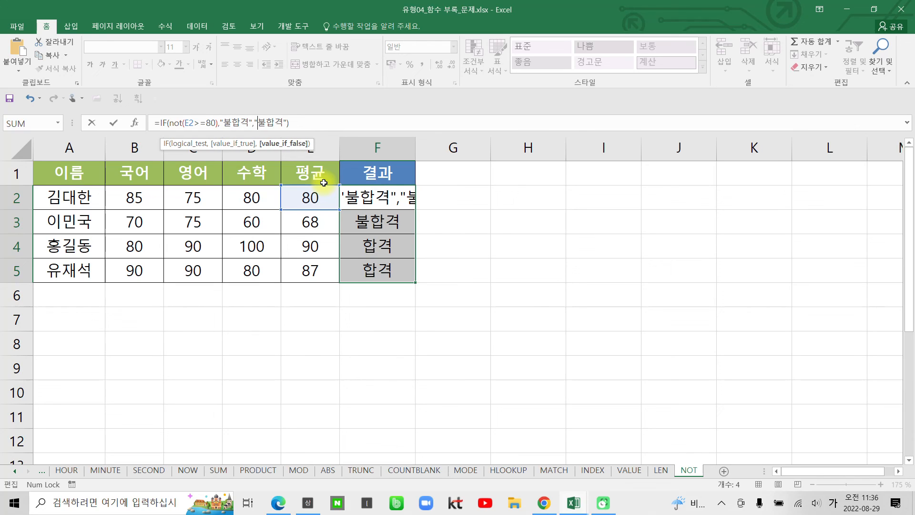
key(Delete)
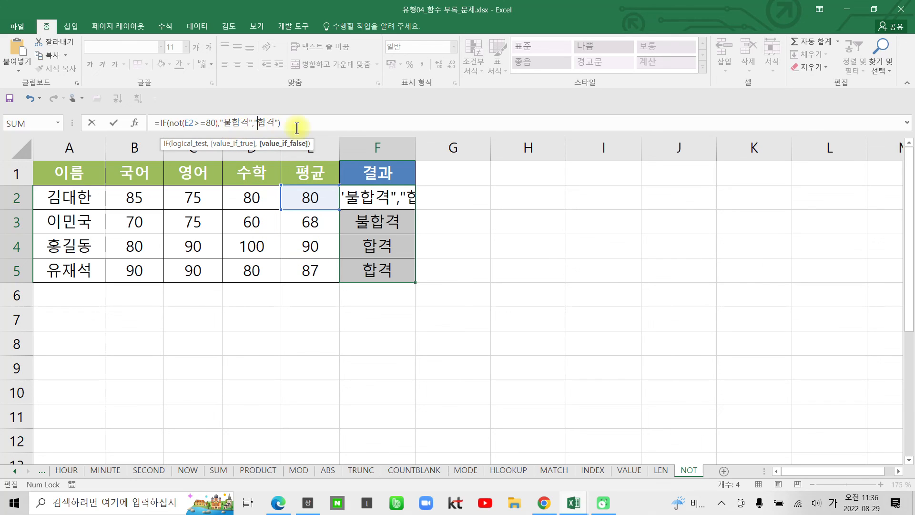
click(109, 122)
- Fill the revised IF and NOT formula down from F2 to F5 and reselect F2
click(403, 198)
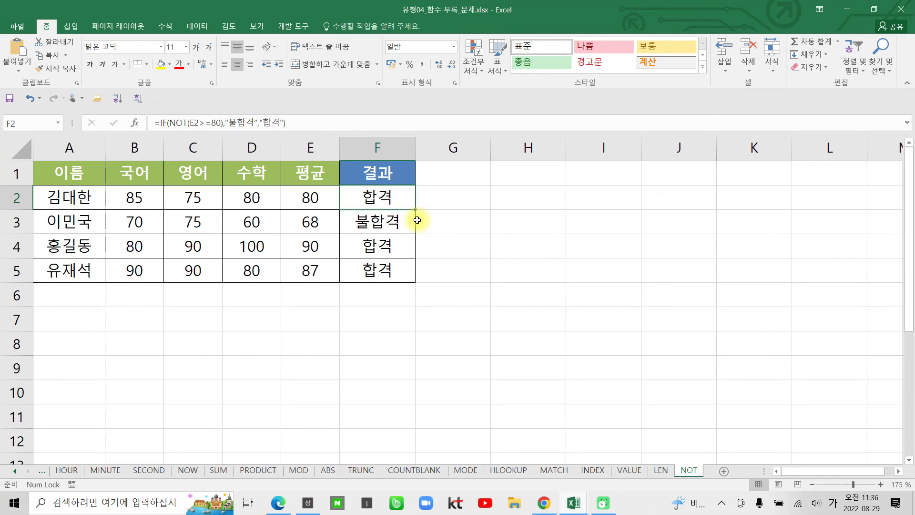
drag(415, 208, 413, 280)
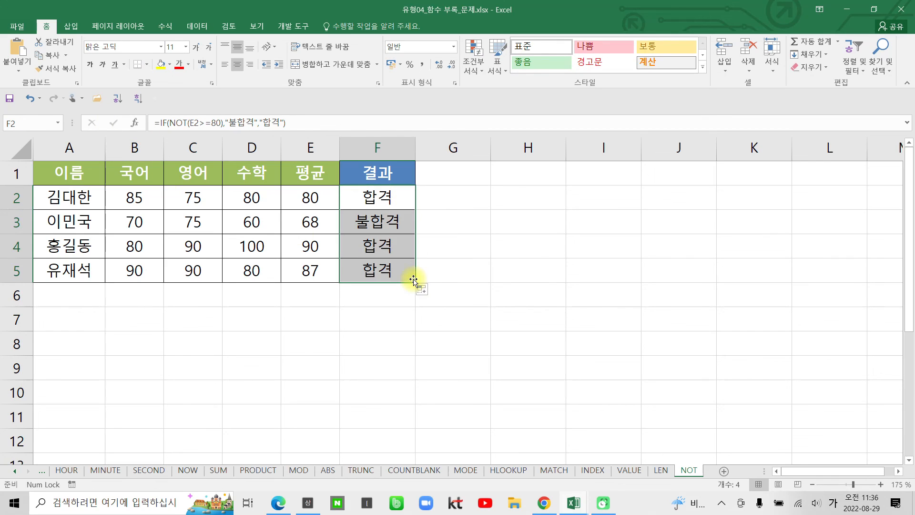
click(398, 205)
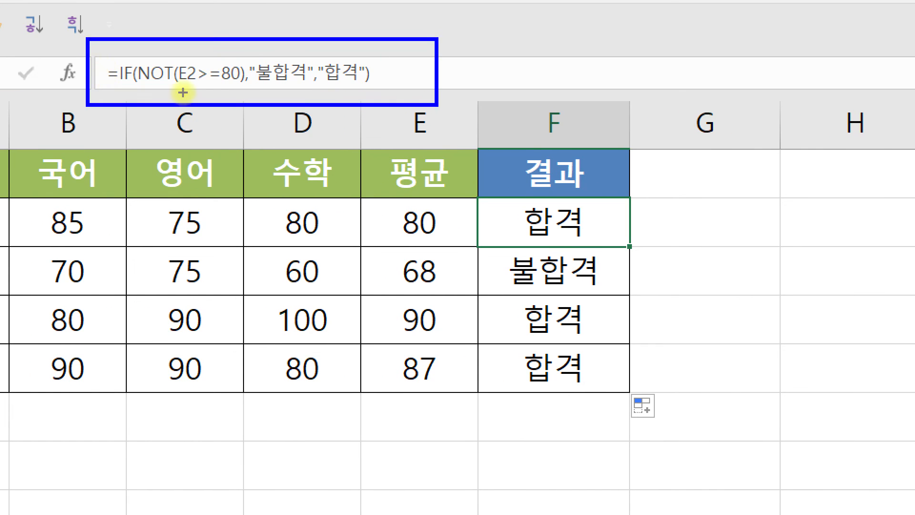
drag(141, 87, 236, 88)
drag(286, 48, 361, 49)
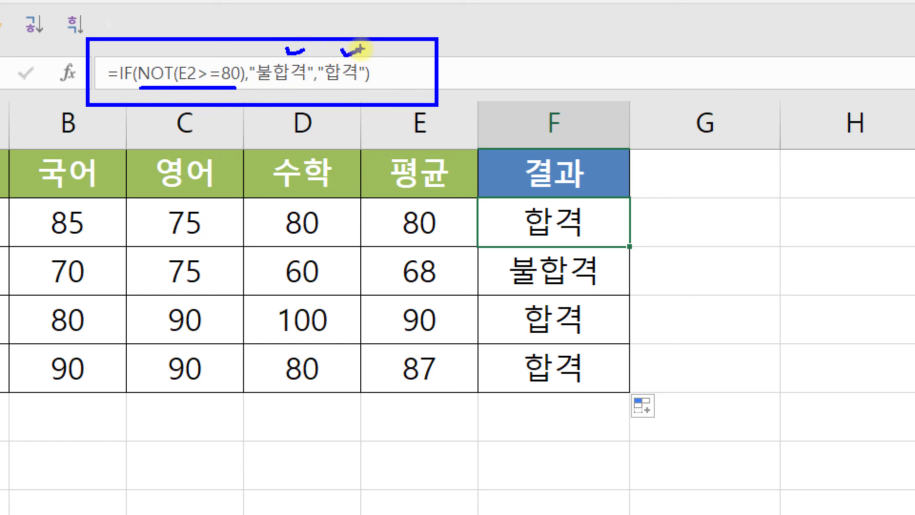